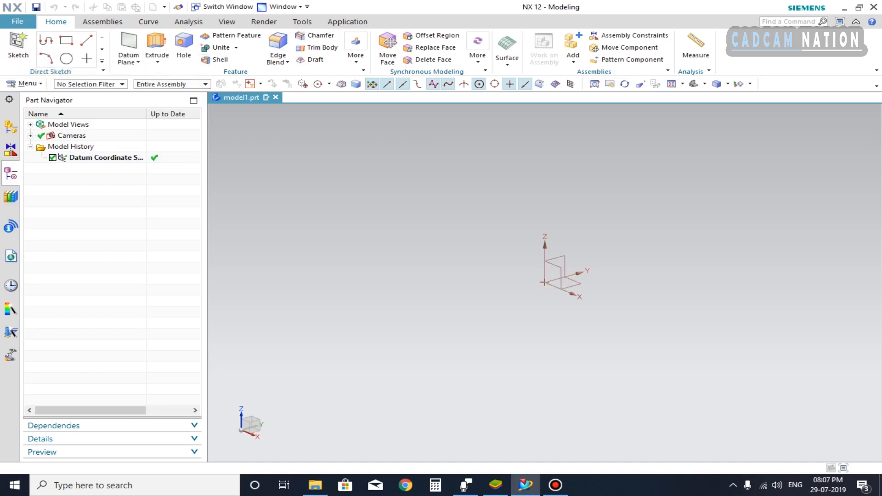
Step: Start a sketch on the datum XY plane and draw a From Center rectangle about 144 by 109 mm at the sketch origin
click(19, 44)
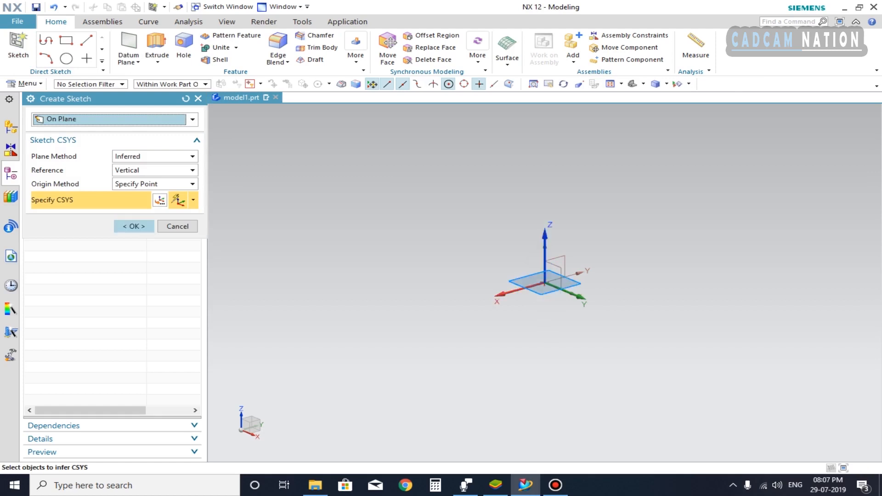
click(133, 226)
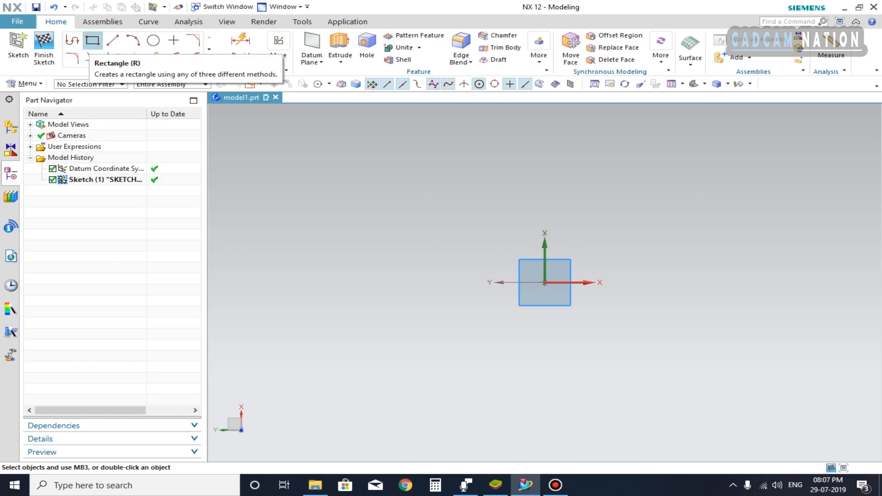
click(92, 40)
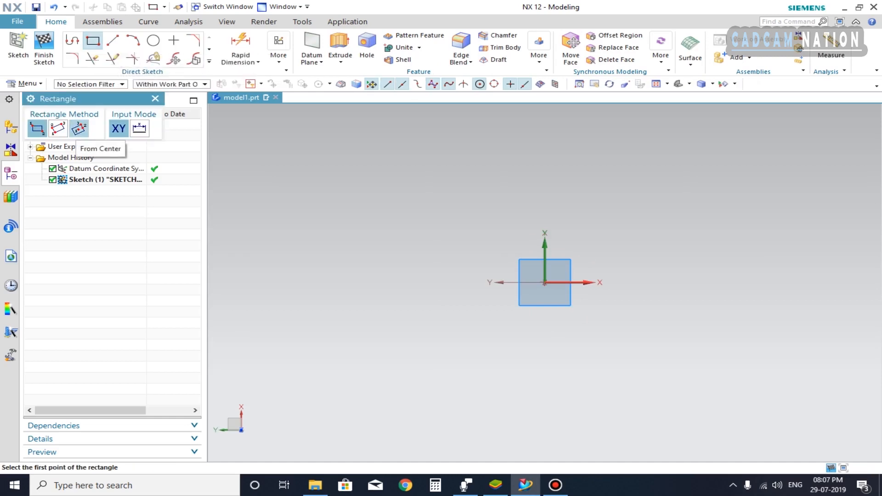
click(79, 128)
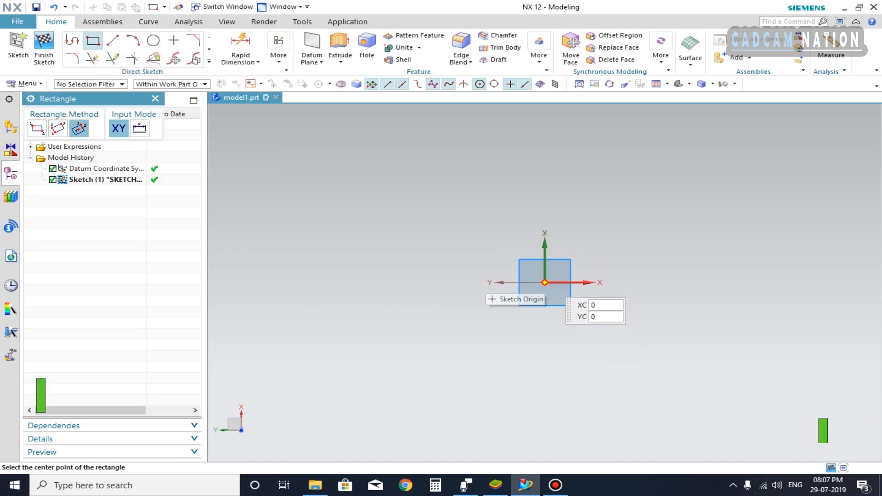
click(545, 282)
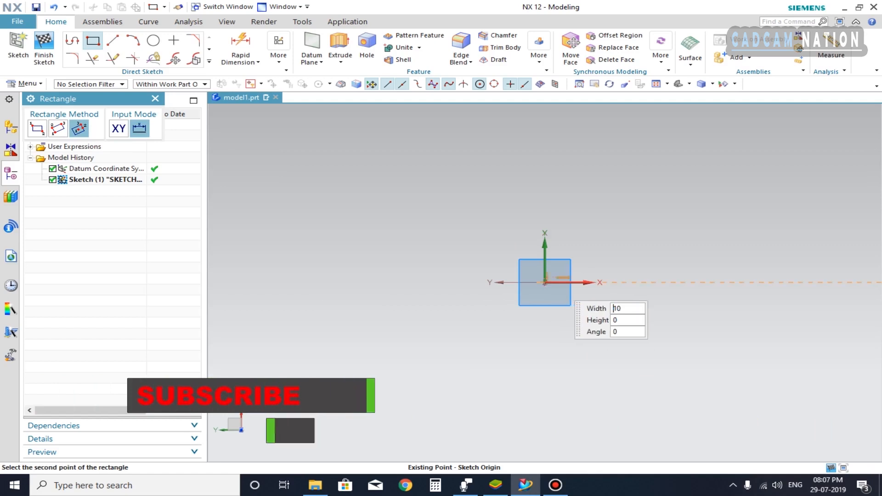
click(665, 282)
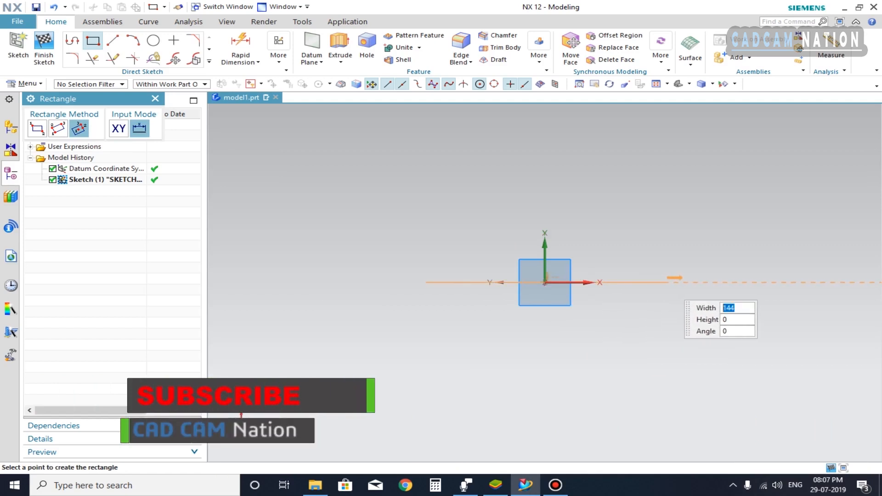
click(663, 202)
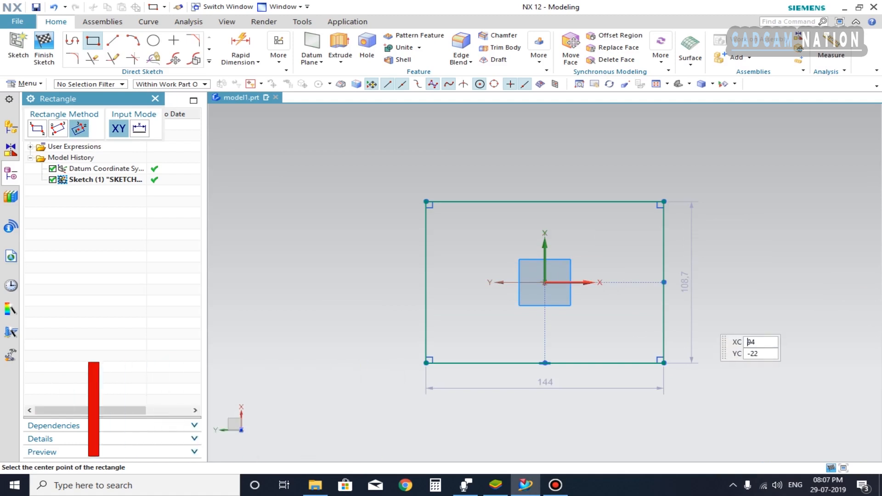
key(Escape)
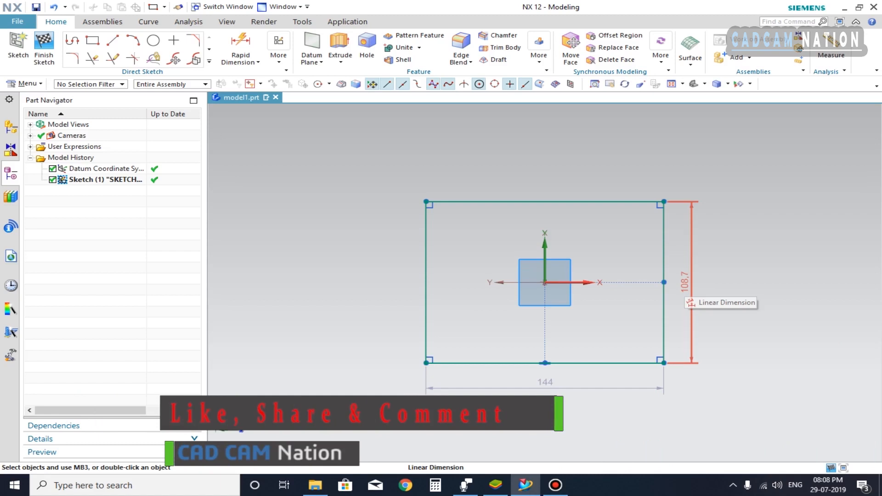
Step: Set the rectangle's height dimension to 45 mm
click(685, 288)
click(684, 288)
double_click(684, 287)
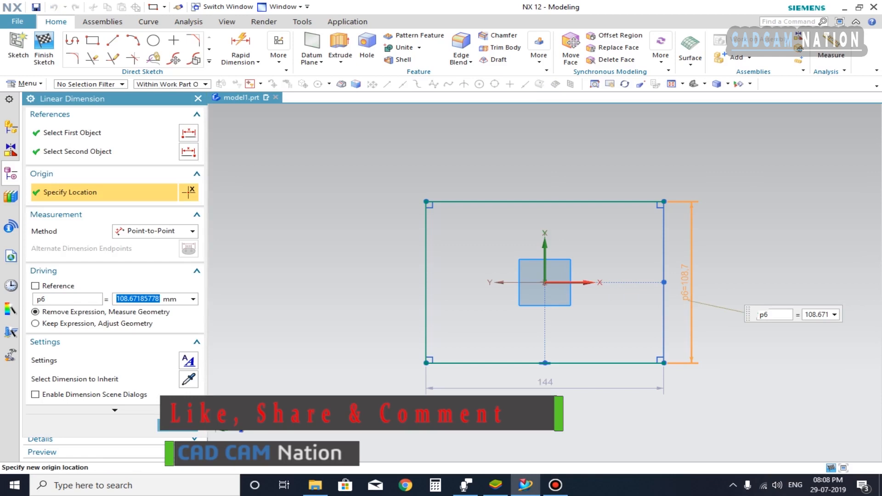
double_click(816, 315)
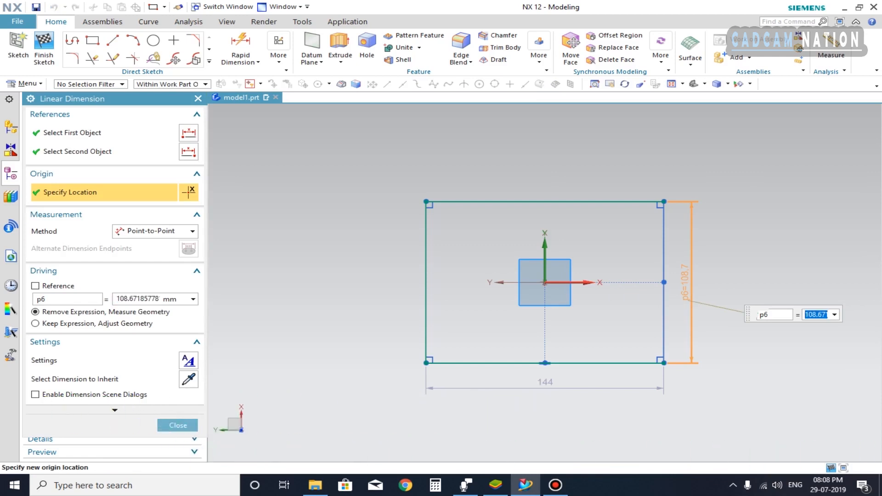
text(45)
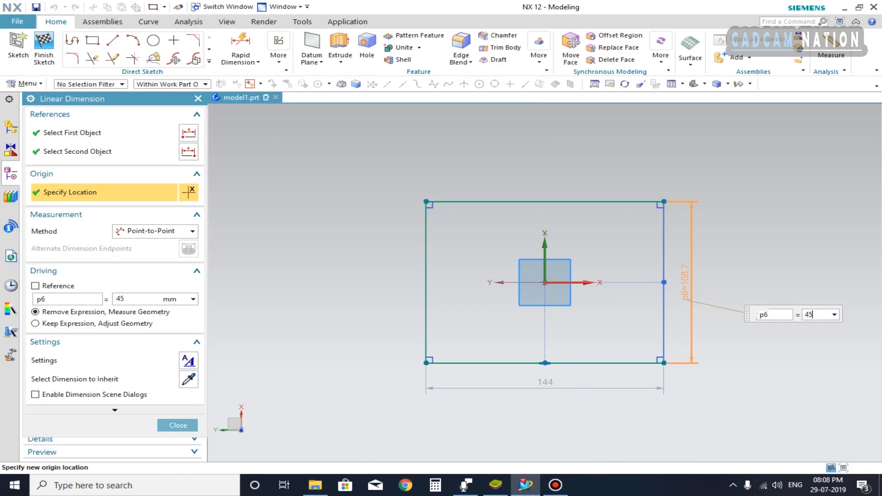
key(Return)
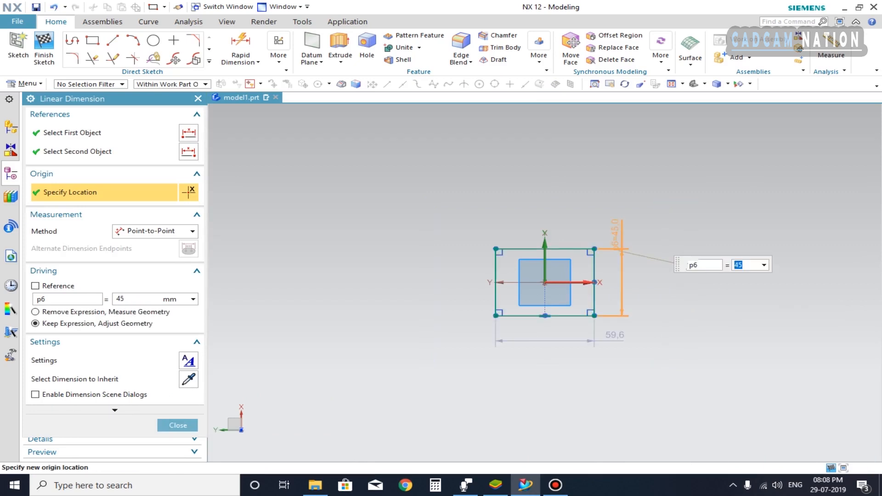
Step: Set the rectangle's width dimension to 75 mm and close the dimension editing
scroll(594, 341, up, 3)
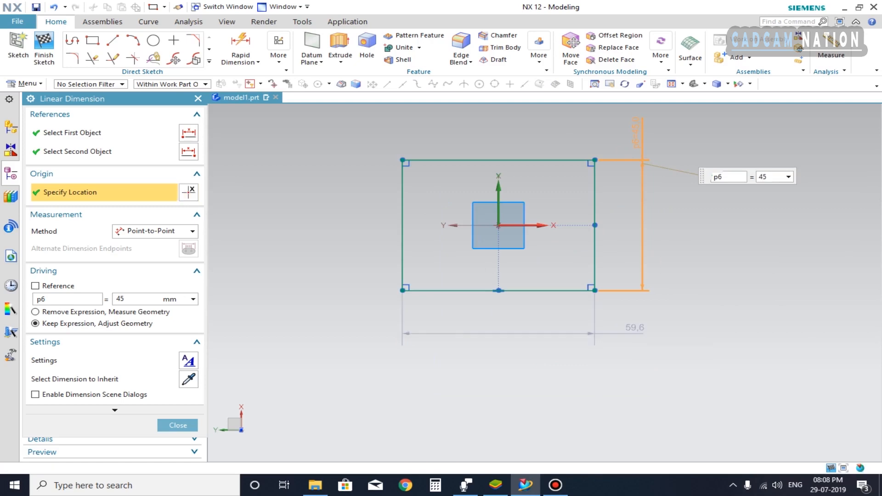
double_click(634, 327)
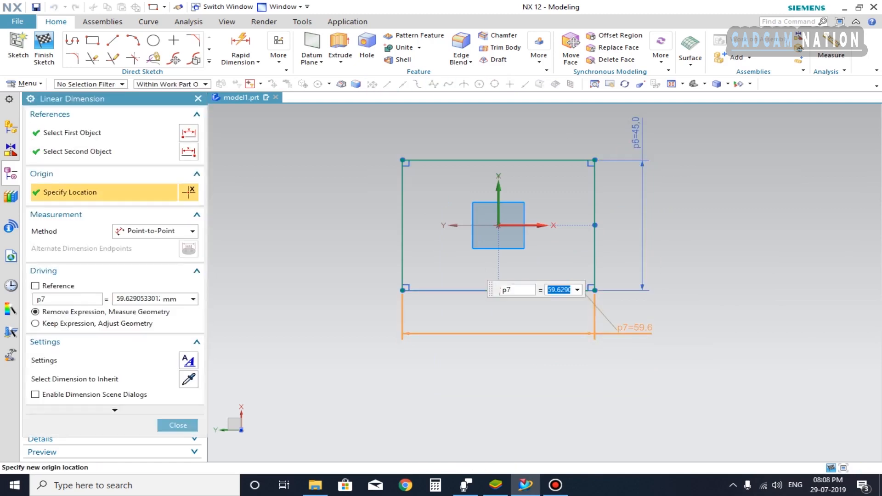
text(75)
key(Return)
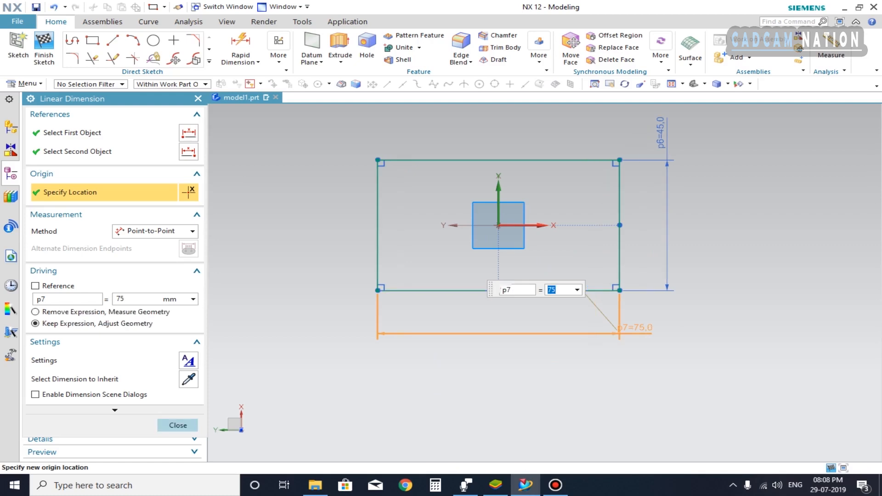
click(178, 424)
Step: Extrude the rectangle upward from 0 to 10 mm as a solid base plate
mouse_move(519, 340)
middle_down()
mouse_move(514, 184)
mouse_move(478, 275)
mouse_move(459, 285)
mouse_move(483, 276)
mouse_move(482, 293)
middle_up()
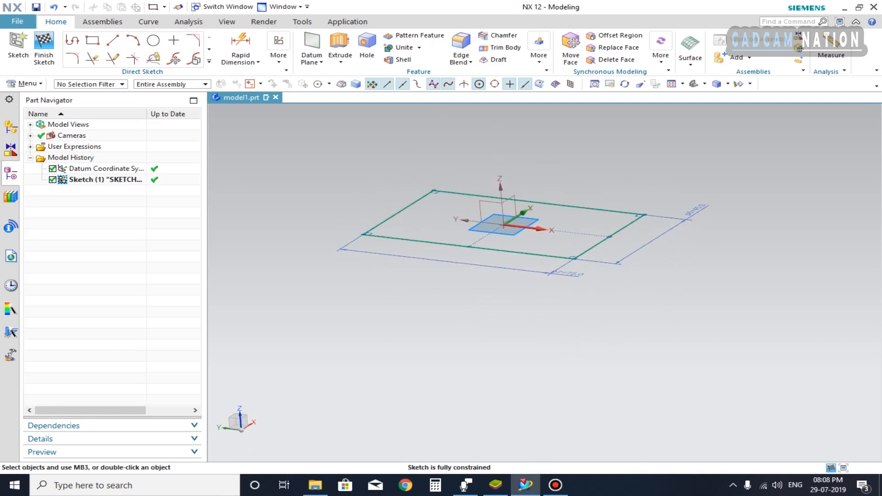
scroll(485, 162, down, 1)
scroll(477, 141, up, 3)
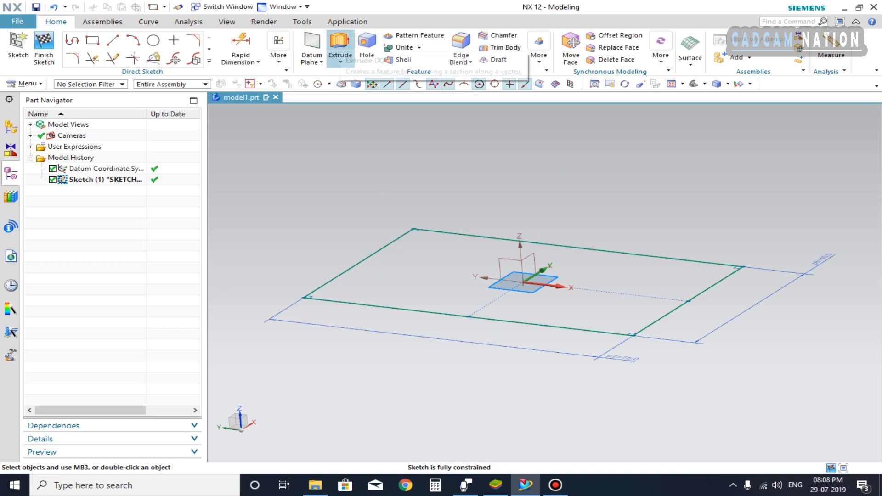
click(340, 46)
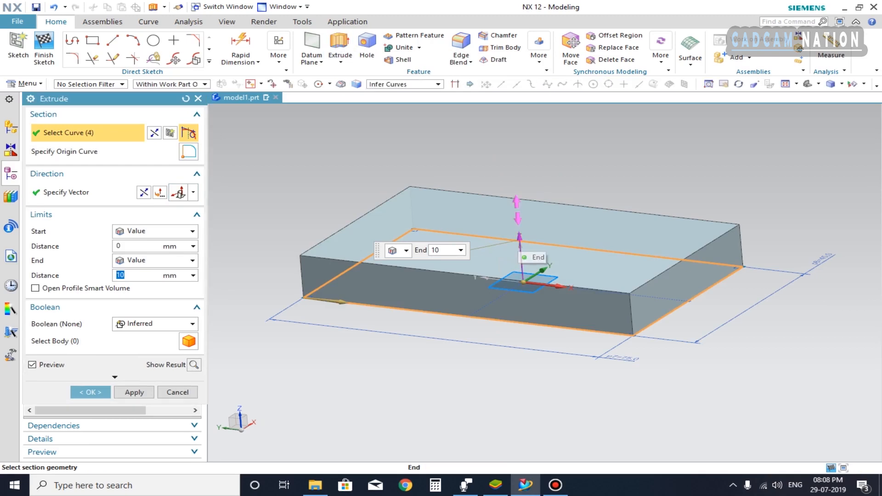
mouse_move(517, 211)
mouse_down()
mouse_move(518, 171)
mouse_move(519, 344)
mouse_move(517, 184)
mouse_move(528, 349)
mouse_move(517, 165)
mouse_move(518, 225)
mouse_move(517, 167)
mouse_move(516, 197)
mouse_up()
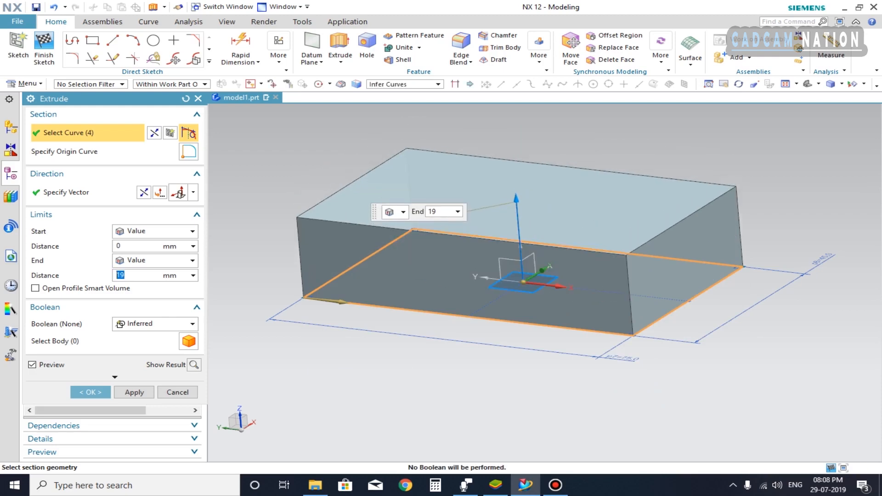
text(10)
key(Return)
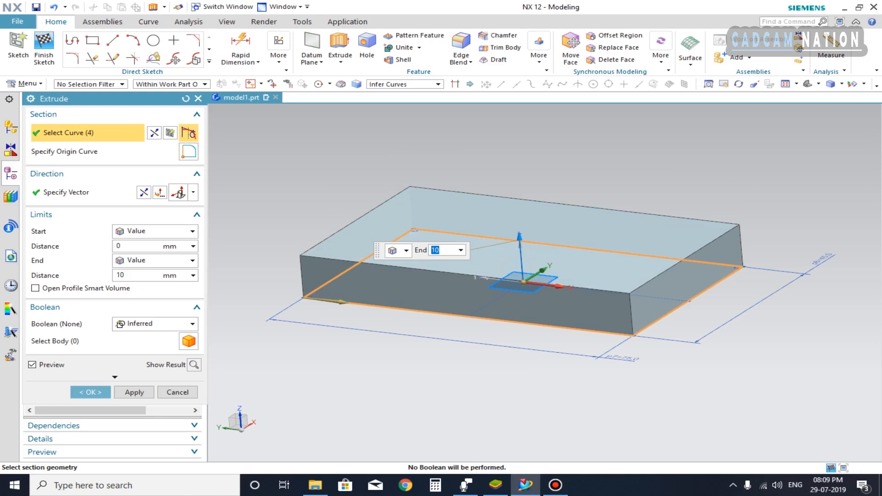
click(90, 391)
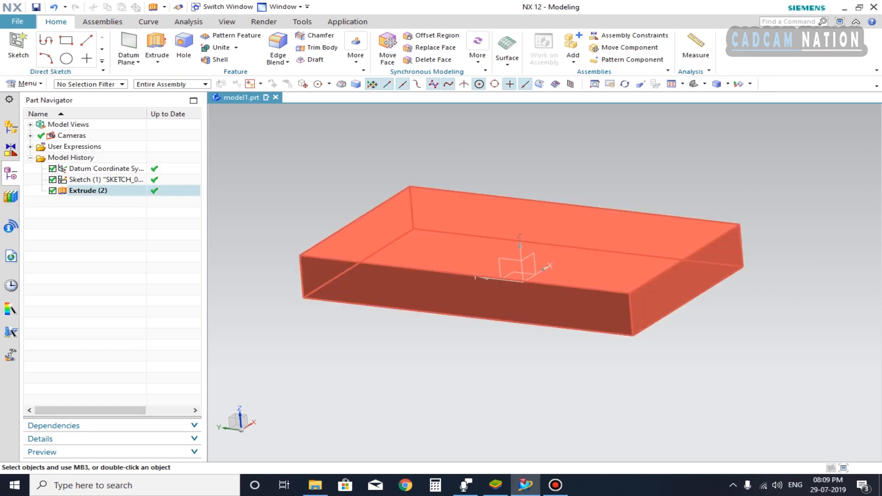
Step: Create a new sketch on the long 75 mm side face of the base plate
scroll(647, 337, down, 1)
scroll(647, 338, up, 2)
scroll(628, 349, down, 3)
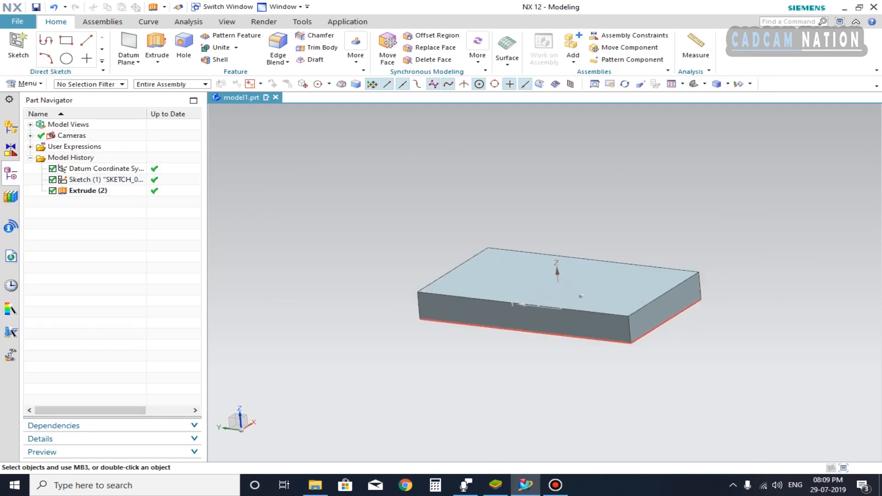
mouse_move(628, 347)
middle_down()
mouse_move(496, 294)
mouse_move(436, 322)
middle_up()
mouse_move(574, 317)
middle_down()
mouse_move(547, 353)
mouse_move(592, 368)
mouse_move(551, 317)
mouse_move(501, 335)
mouse_move(535, 338)
middle_up()
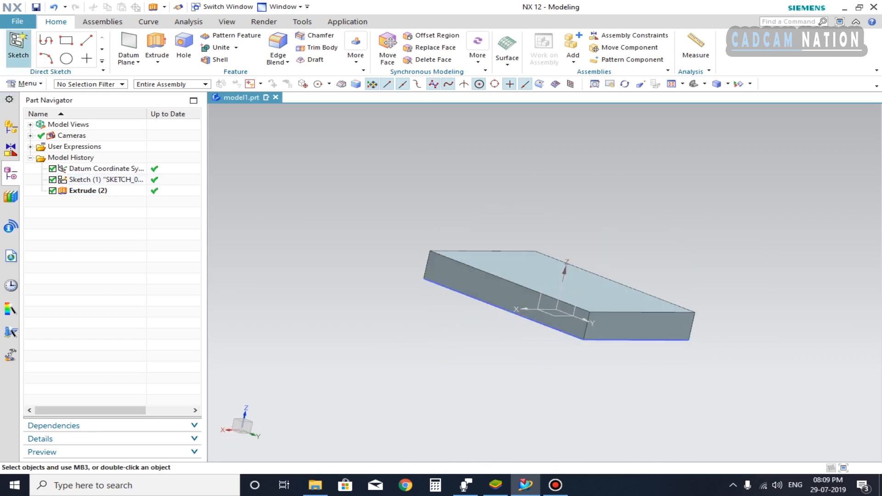
click(19, 46)
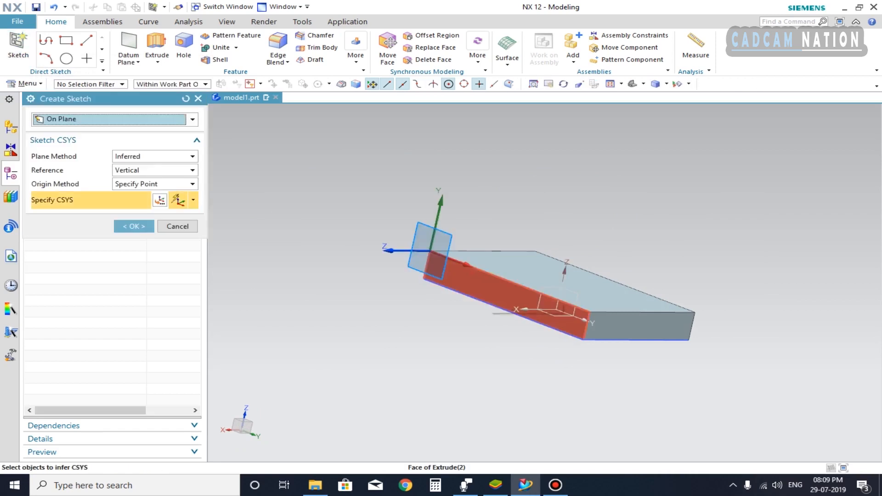
click(471, 284)
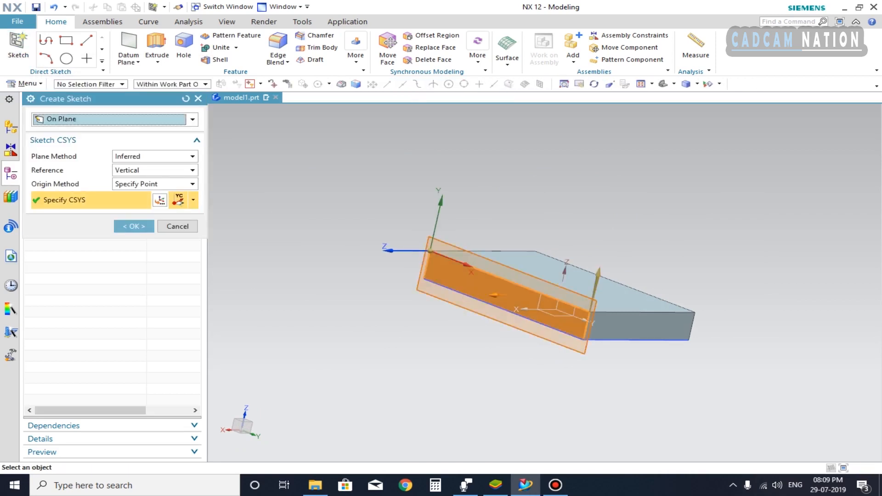
click(133, 226)
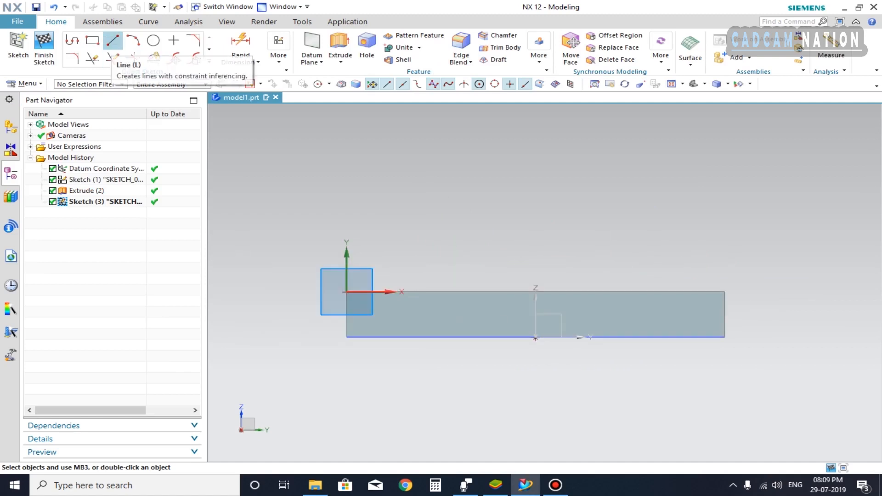
Step: Draw a vertical line about 43 mm long upward from the midpoint of the face's bottom edge and convert it to a reference line
click(113, 42)
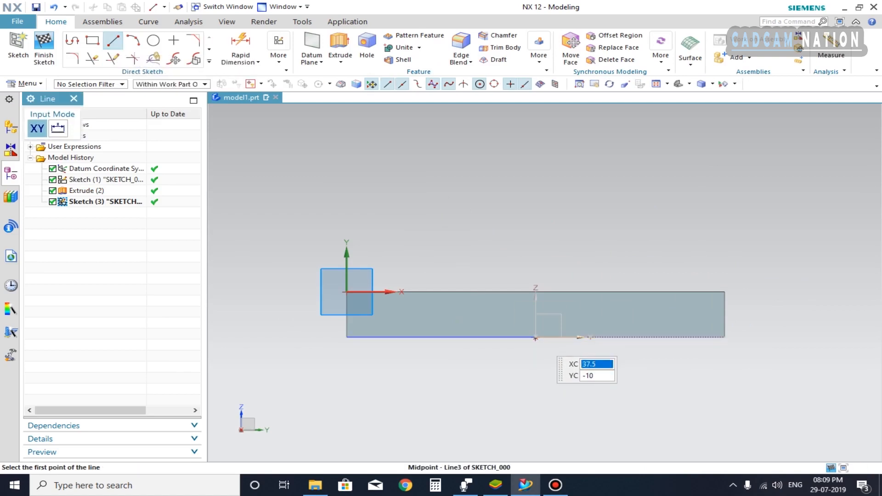
click(535, 337)
click(540, 134)
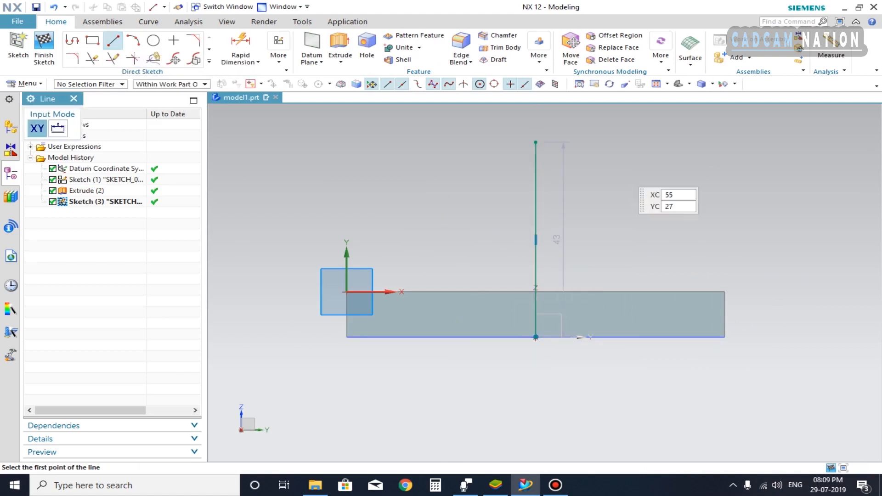
key(Escape)
click(535, 214)
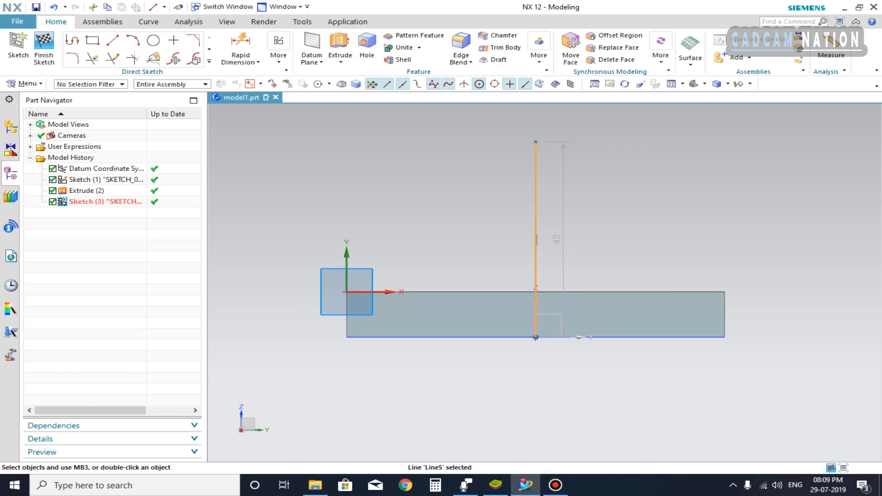
click(595, 163)
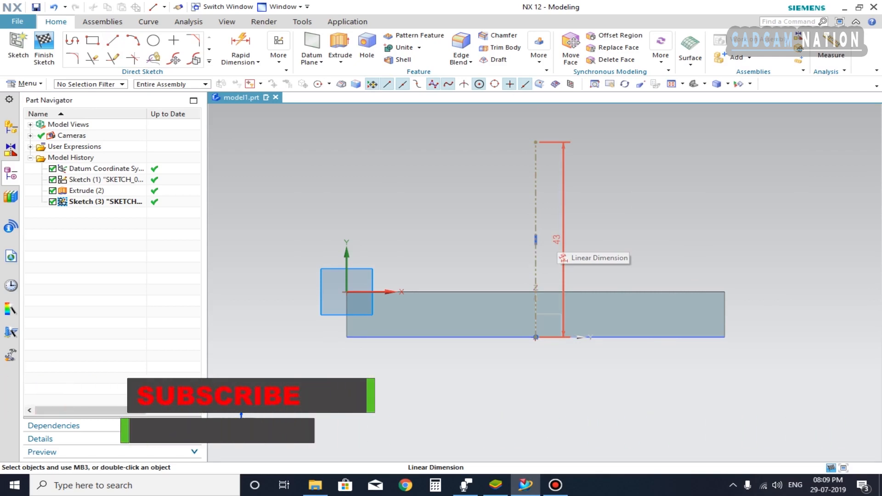
Step: Set the vertical reference line's length to 60 mm and close the dimension editing
click(563, 248)
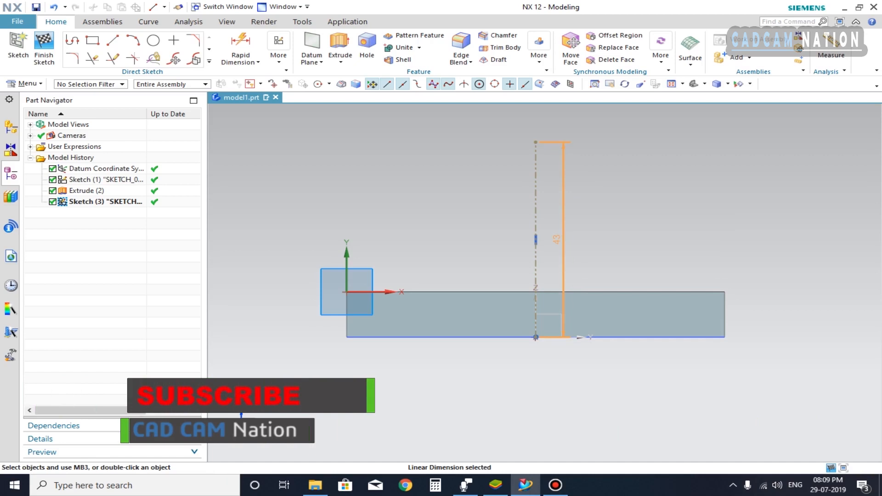
double_click(558, 242)
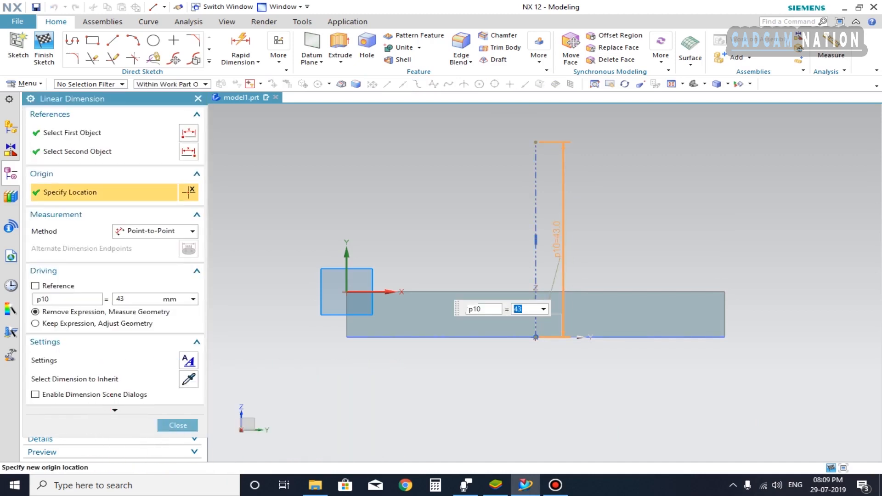
text(60)
key(Return)
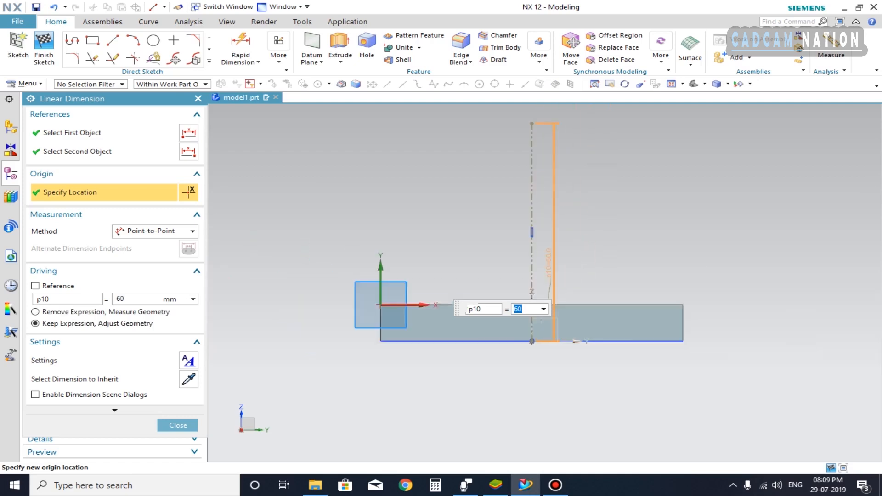
scroll(514, 336, down, 3)
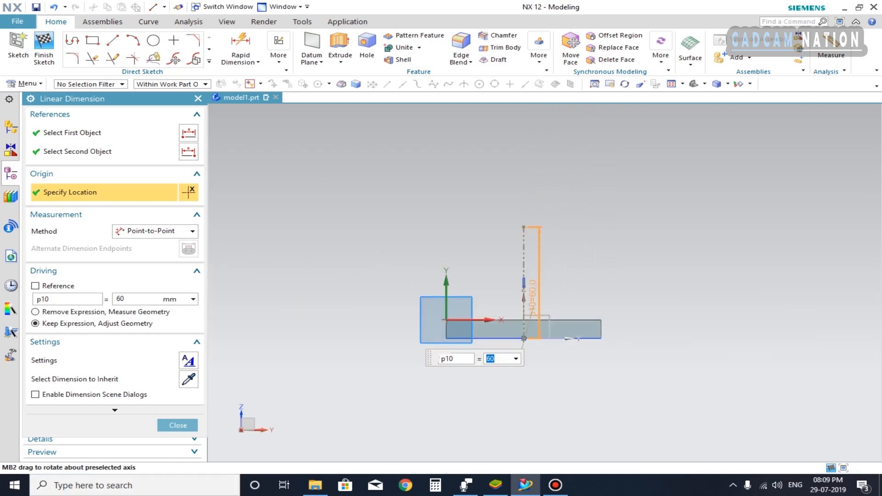
click(177, 425)
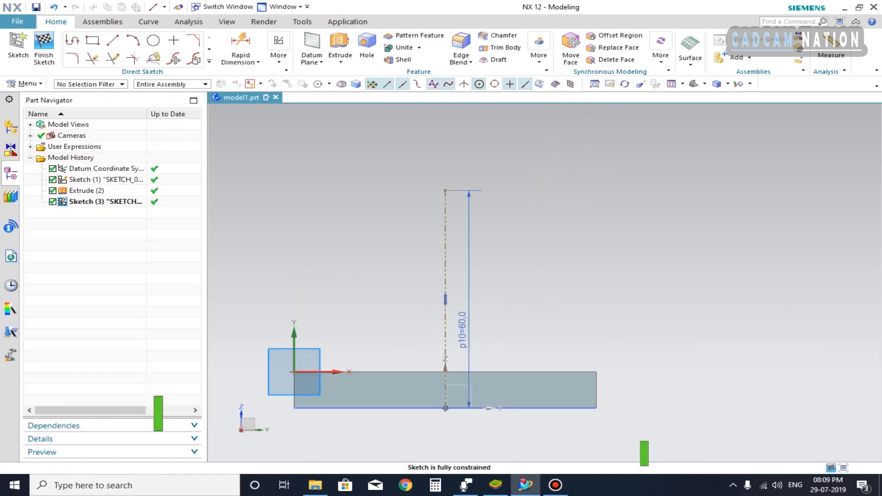
Step: Draw a circle about 29.6 mm in diameter, centred on the vertical reference line and passing through its top endpoint
scroll(577, 233, down, 2)
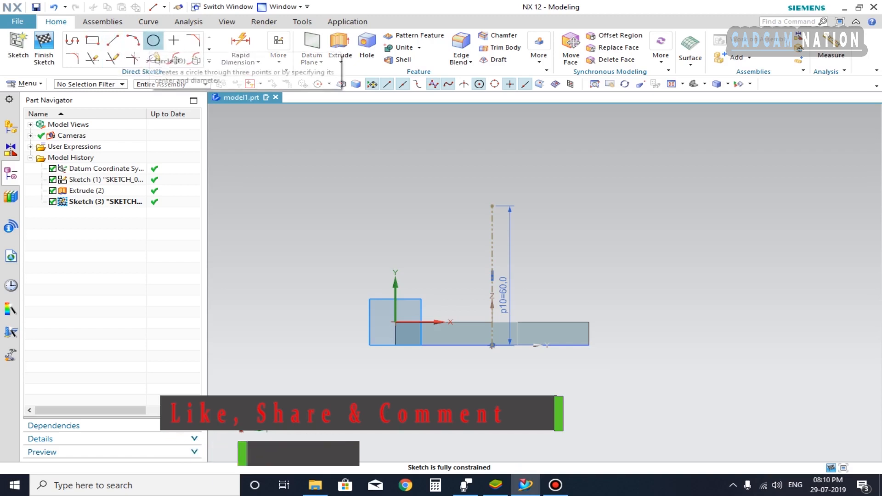
click(153, 41)
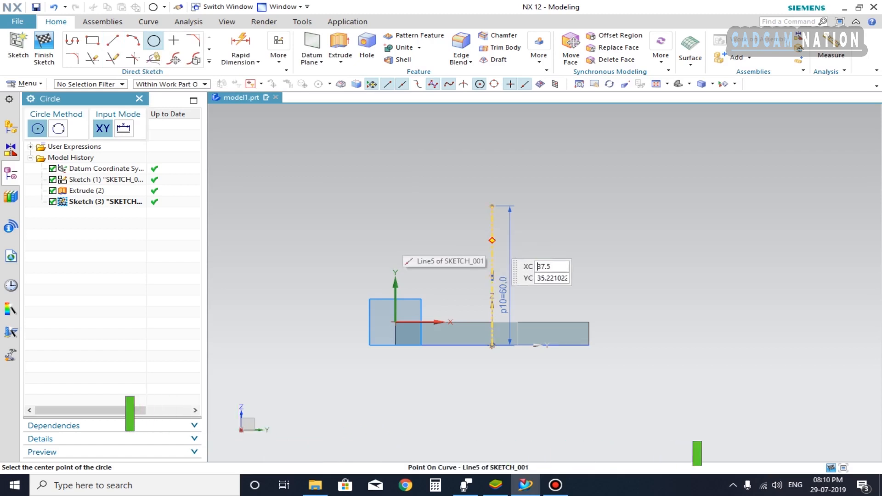
click(491, 239)
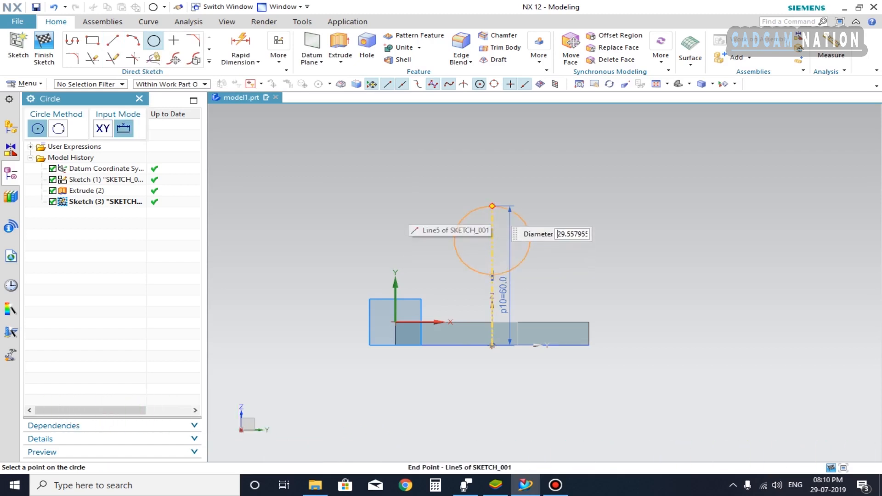
click(492, 206)
key(Escape)
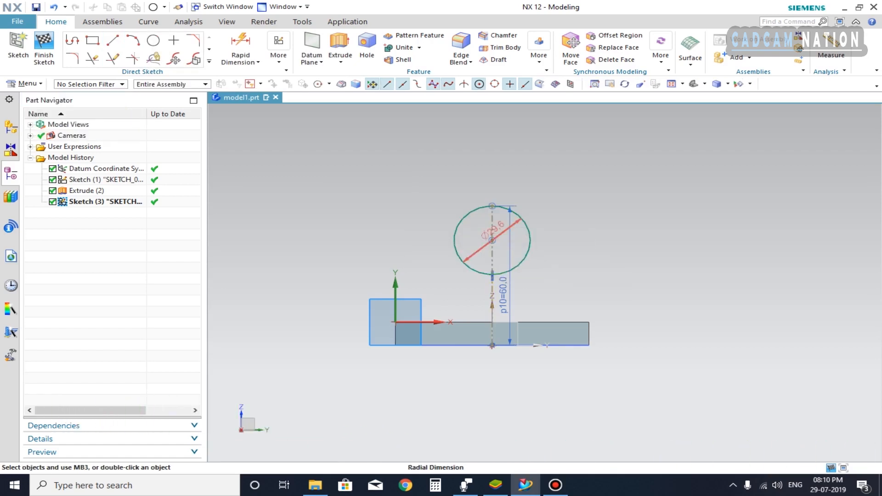
Step: Set the circle's diameter to 24 mm and move its dimension and the 60 mm height dimension clear of the geometry
double_click(493, 229)
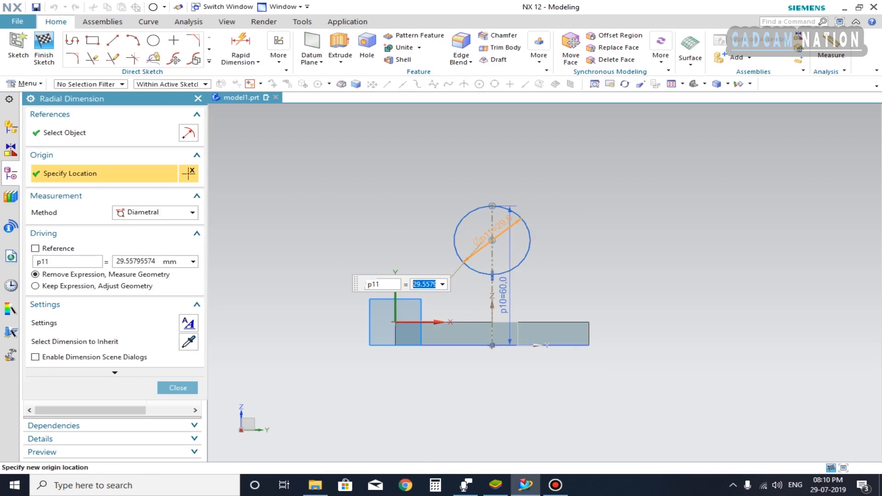
text(24)
key(Return)
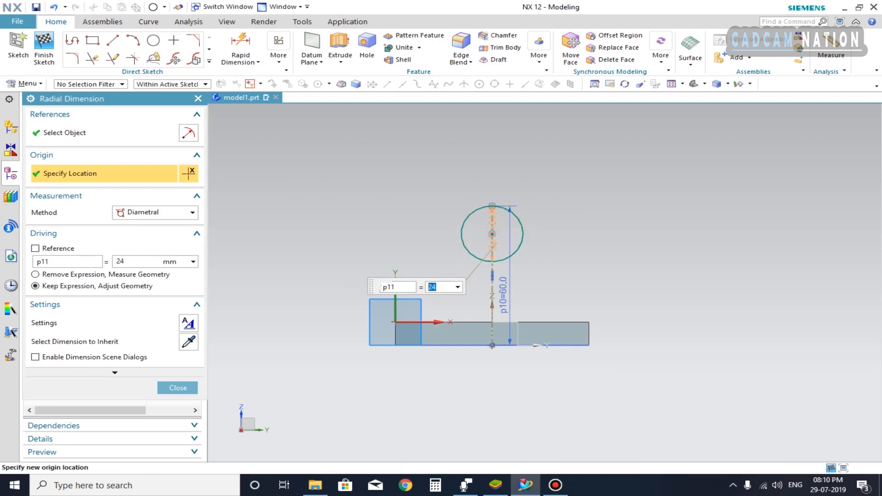
key(Escape)
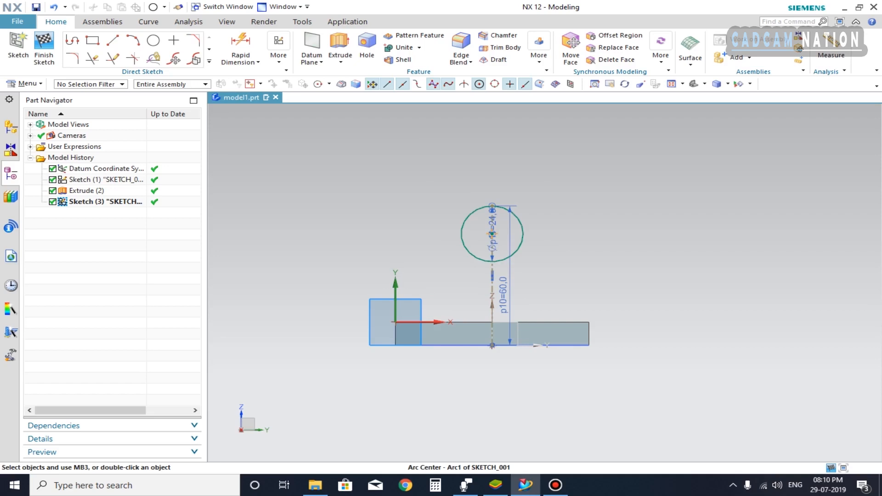
drag(503, 295, 633, 276)
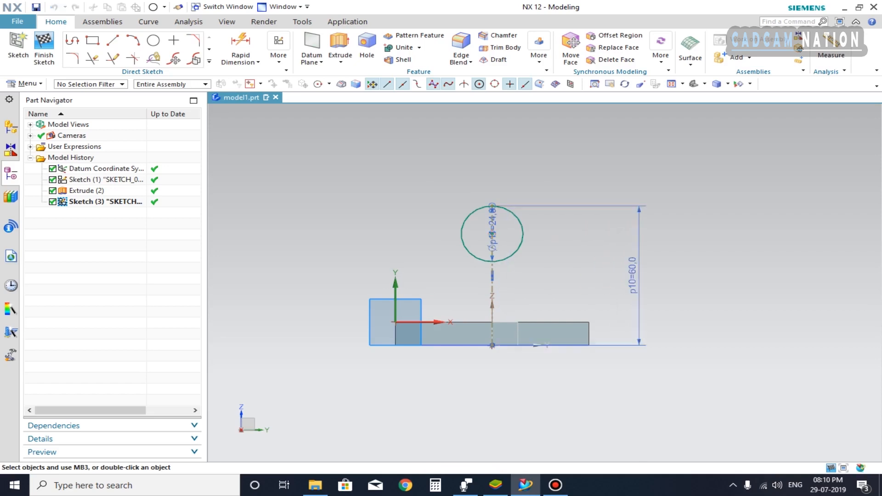
drag(501, 236, 567, 168)
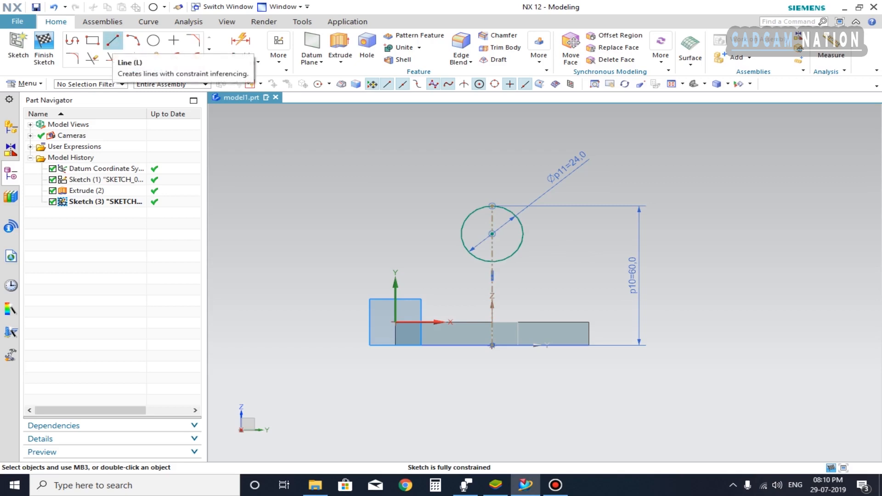
Step: Draw a profile from the circle's left side about 17 mm straight down, about 27 mm sloping down-left, then vertically to the sketch origin
click(112, 41)
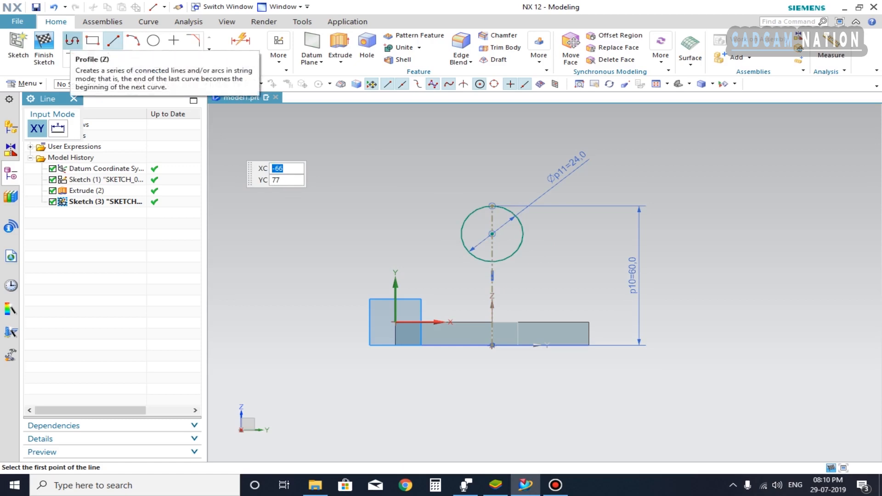
click(72, 40)
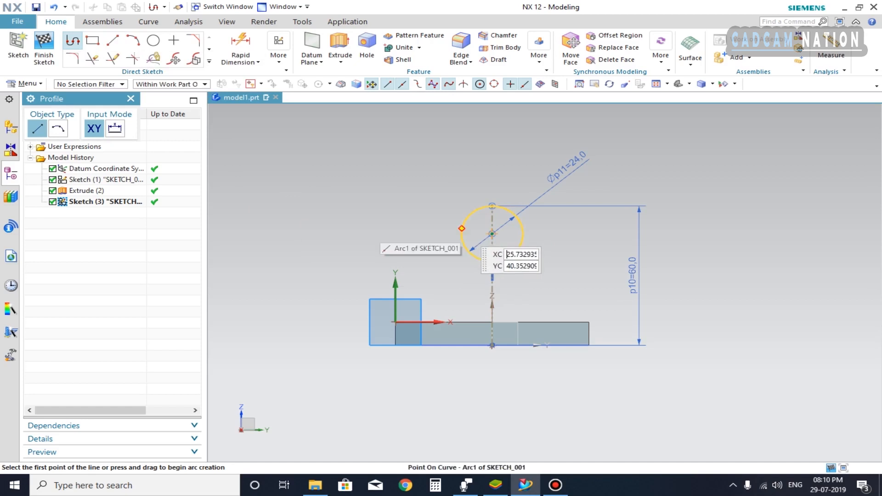
click(462, 229)
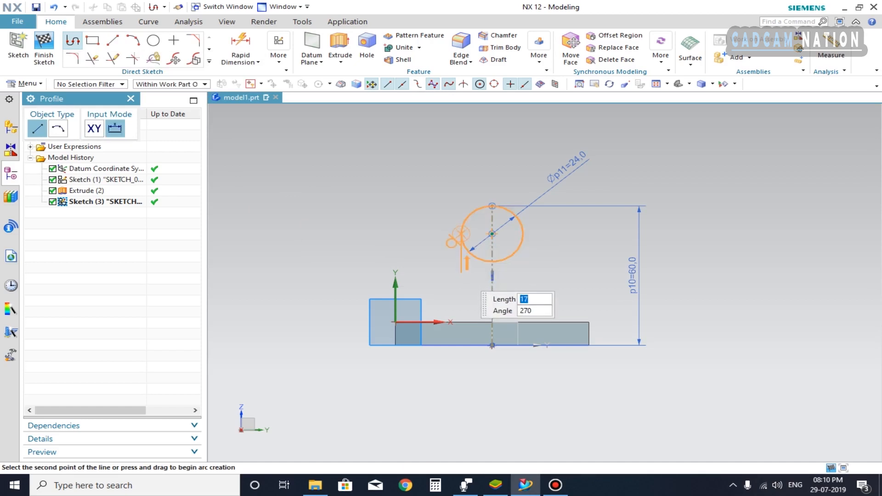
click(461, 273)
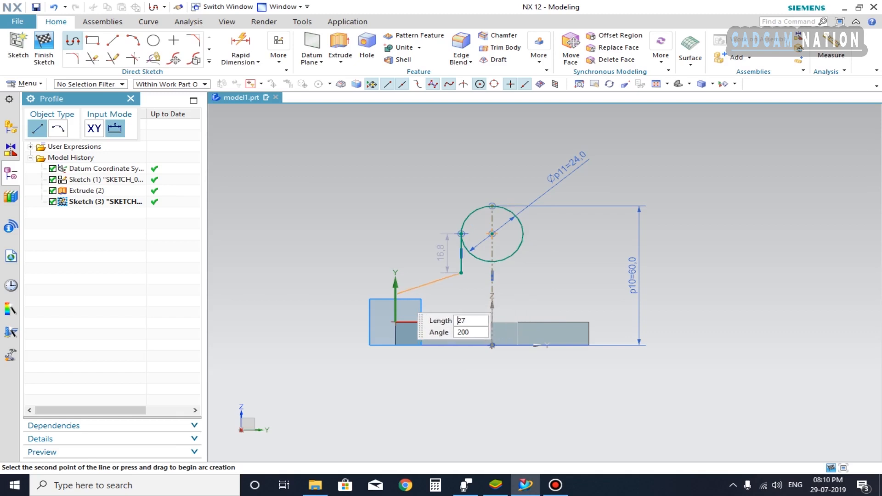
click(396, 294)
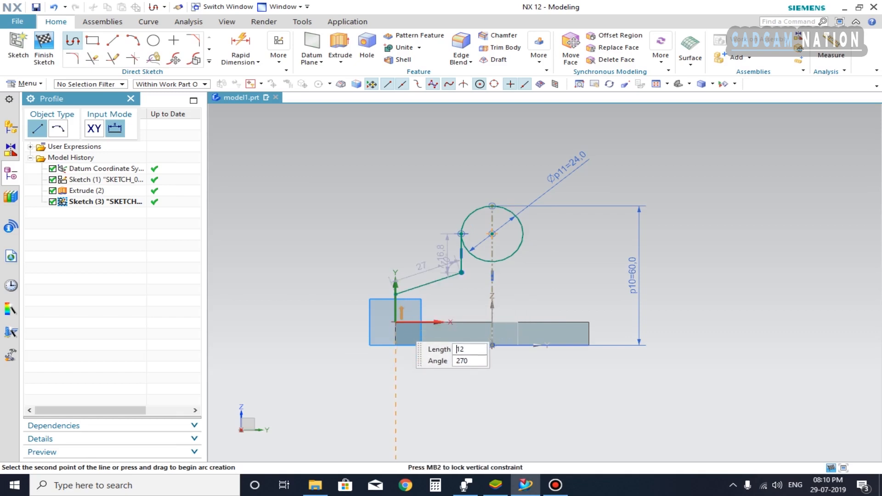
click(395, 322)
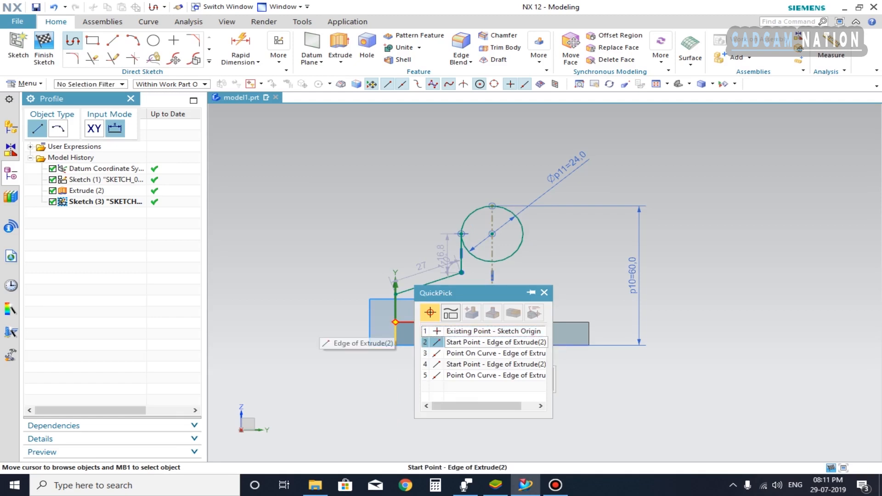
click(491, 331)
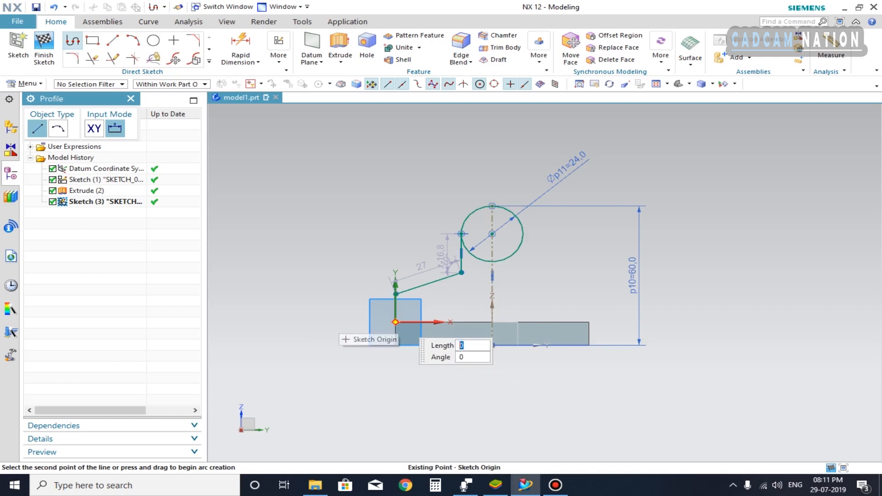
key(Escape)
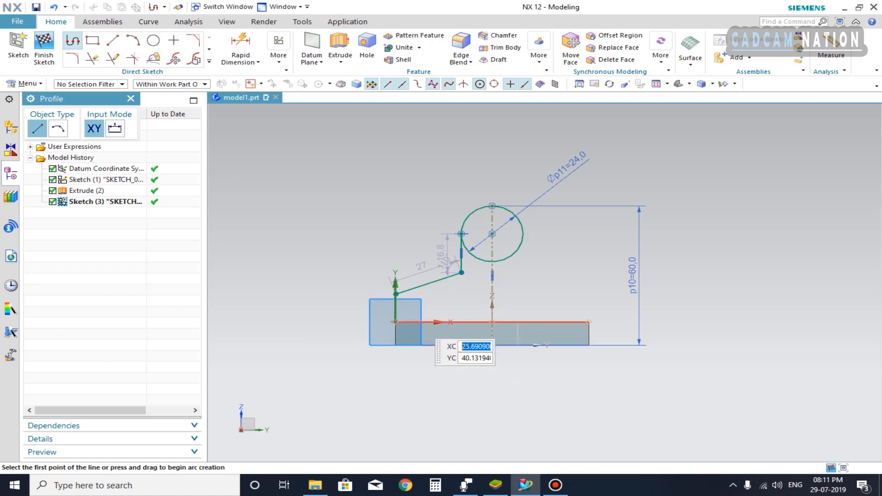
scroll(455, 322, down, 3)
scroll(456, 311, up, 5)
key(Escape)
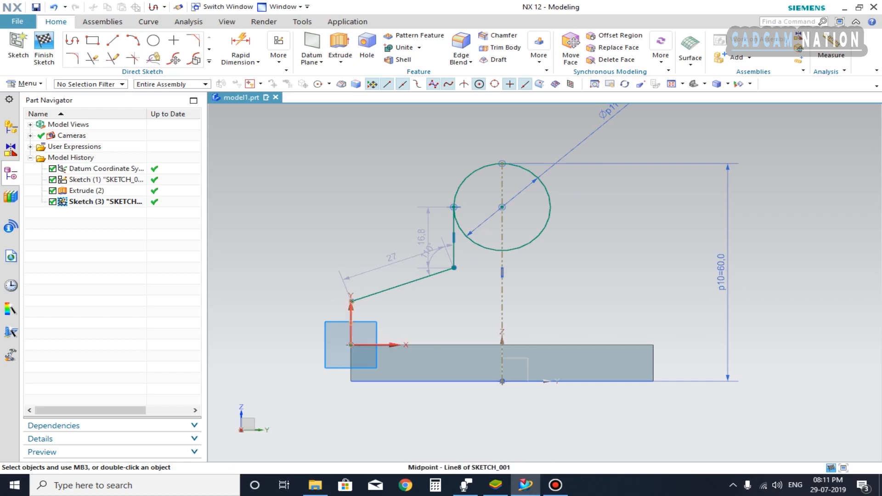
Step: Apply a Vertical Alignment constraint between the sketch-origin endpoint of the profile and the lower end of the sloping line
click(279, 46)
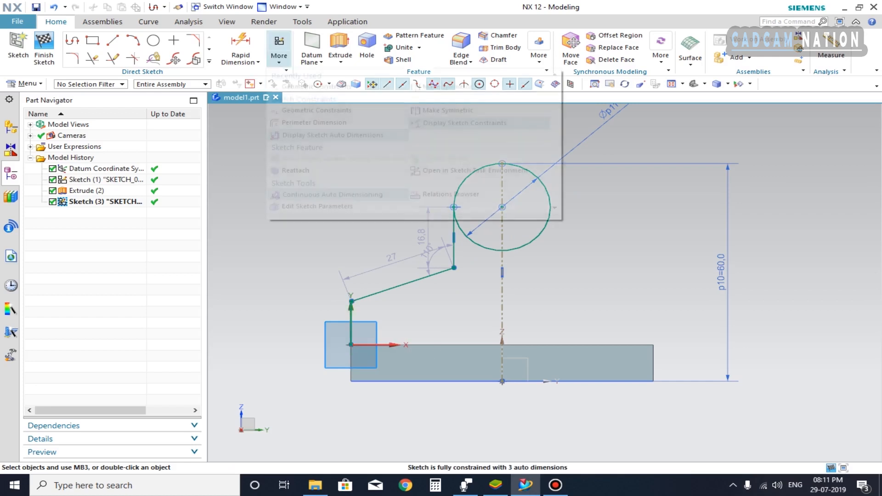
click(317, 86)
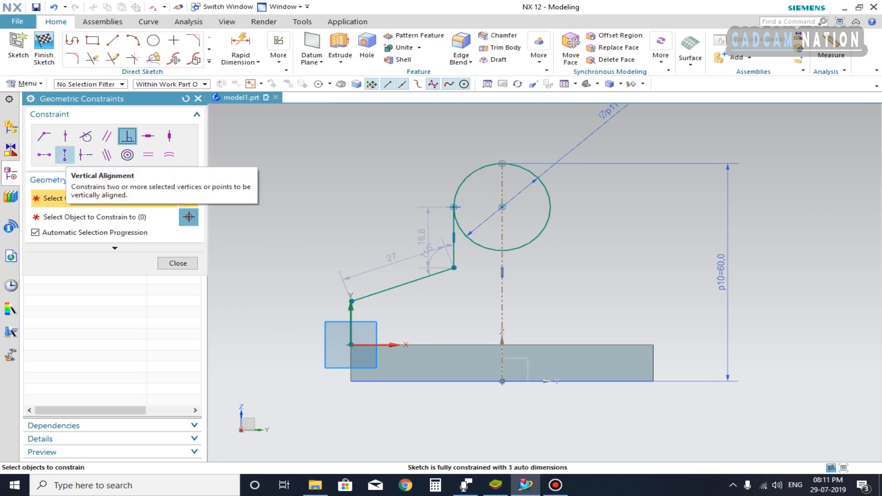
click(65, 155)
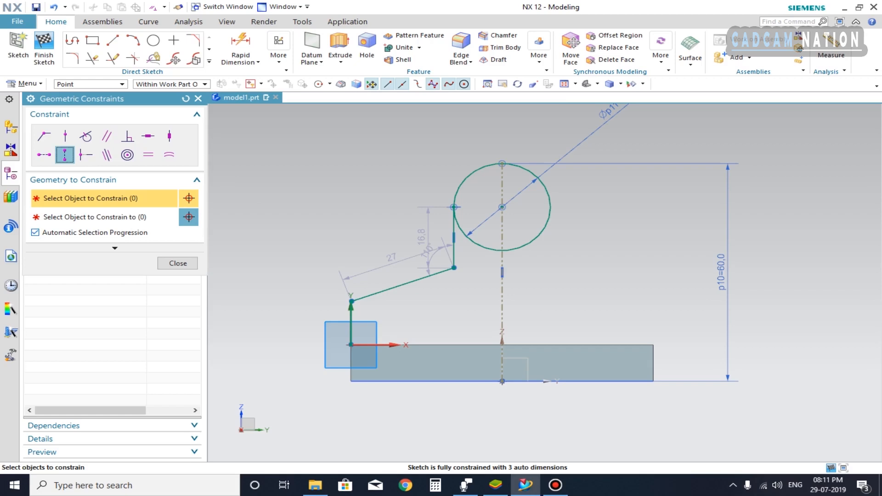
click(36, 232)
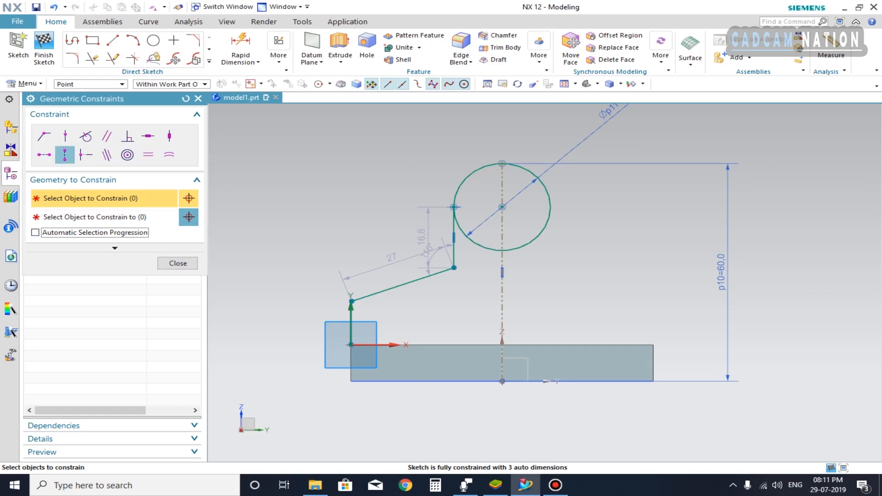
click(351, 344)
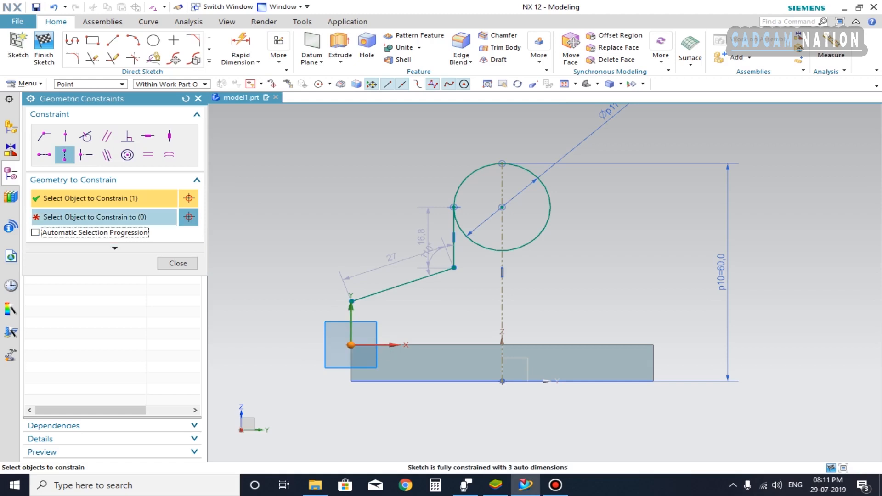
click(106, 217)
click(351, 308)
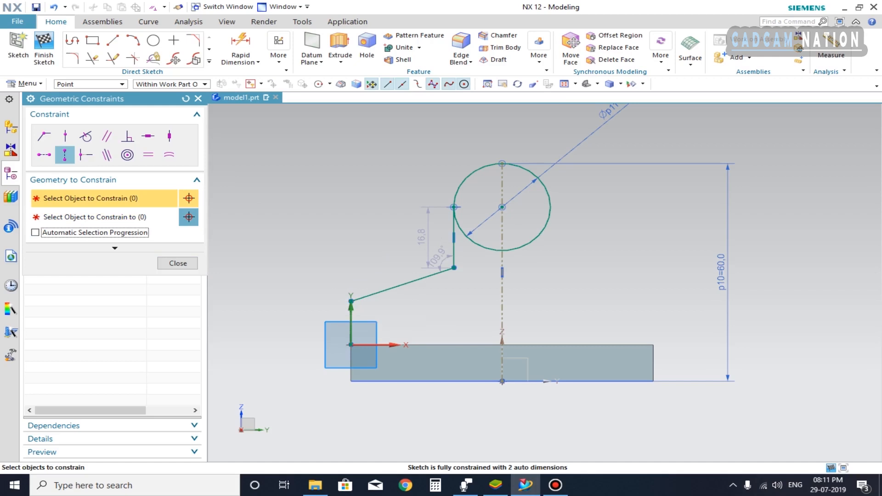
Step: Vertically align the lower end of the line below the circle with its upper end on the circle, with automatic selection progression on
click(36, 232)
click(453, 268)
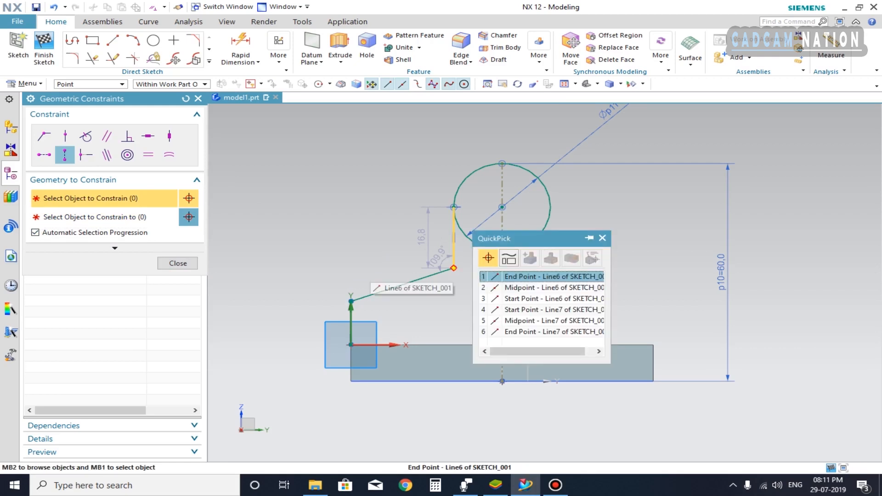
click(542, 277)
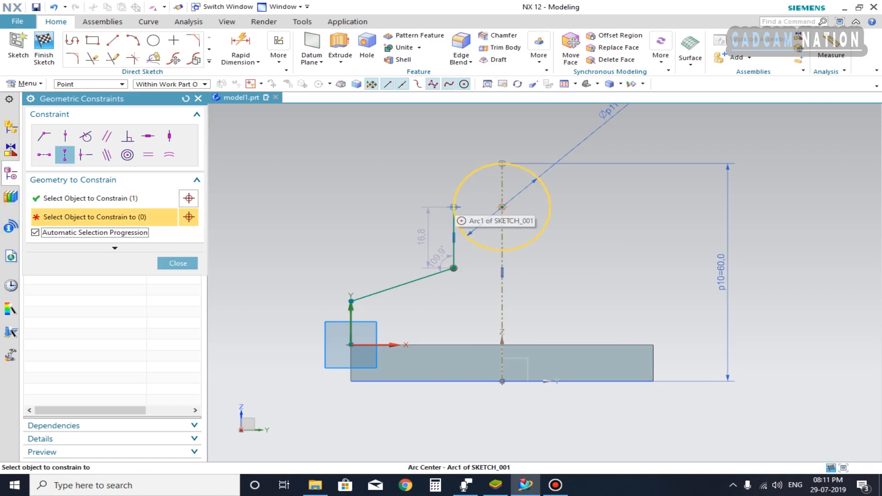
click(455, 215)
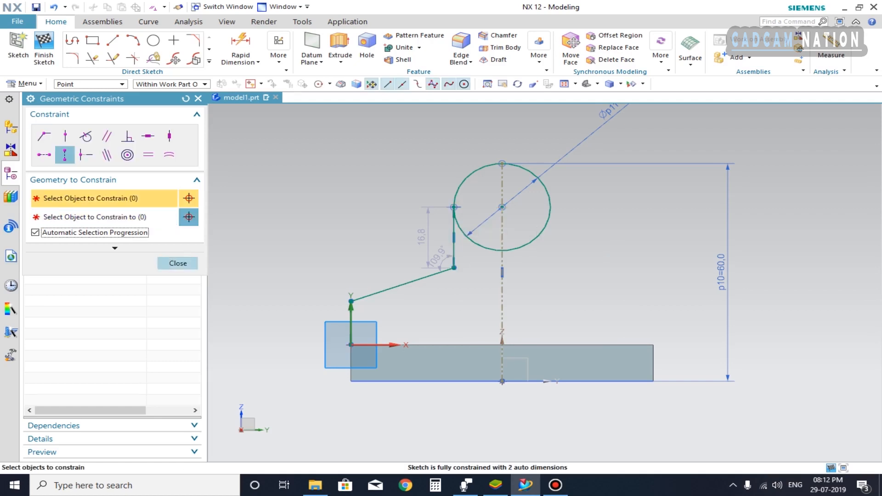
click(178, 263)
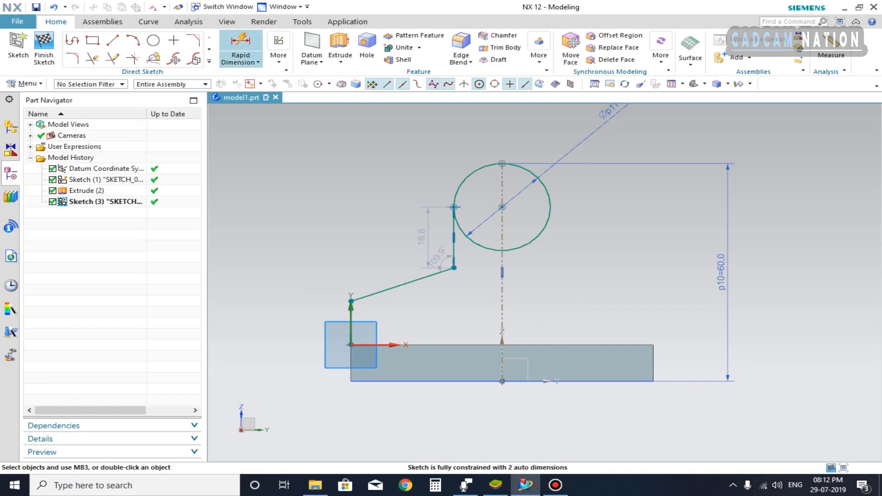
Step: Dimension the height of the sloping line's lower end above the plate's bottom edge and set it to 18 mm
click(240, 46)
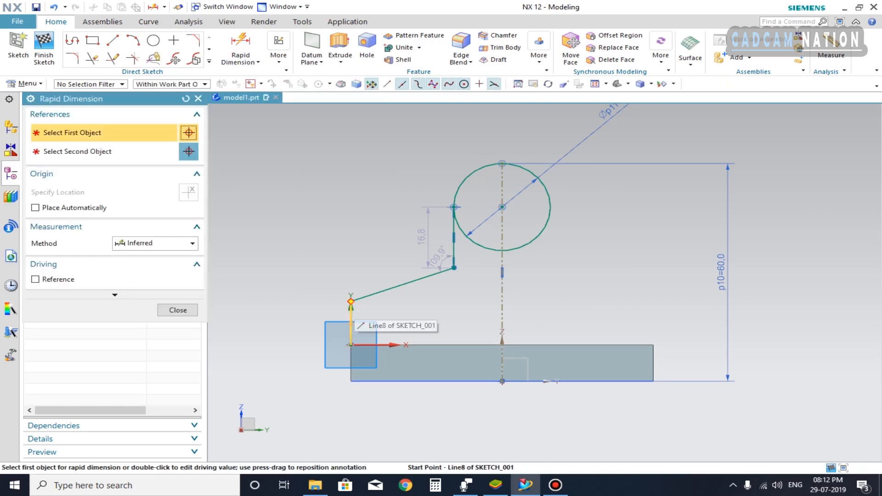
click(352, 306)
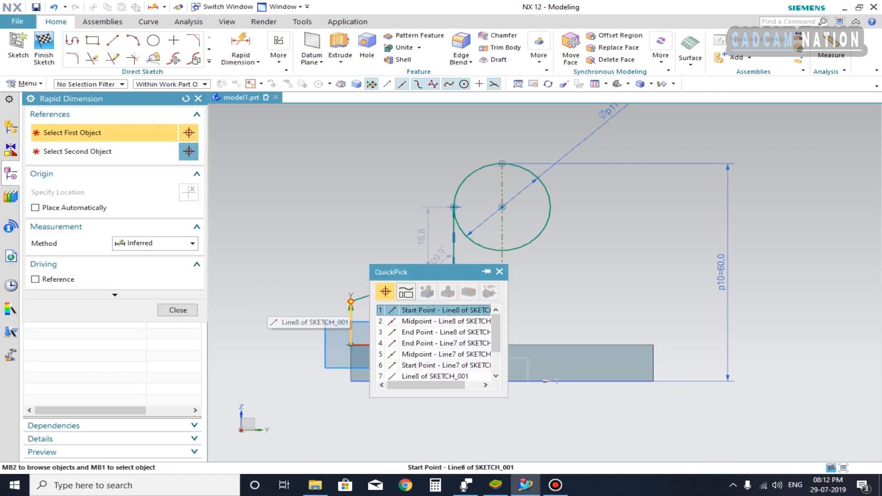
click(431, 310)
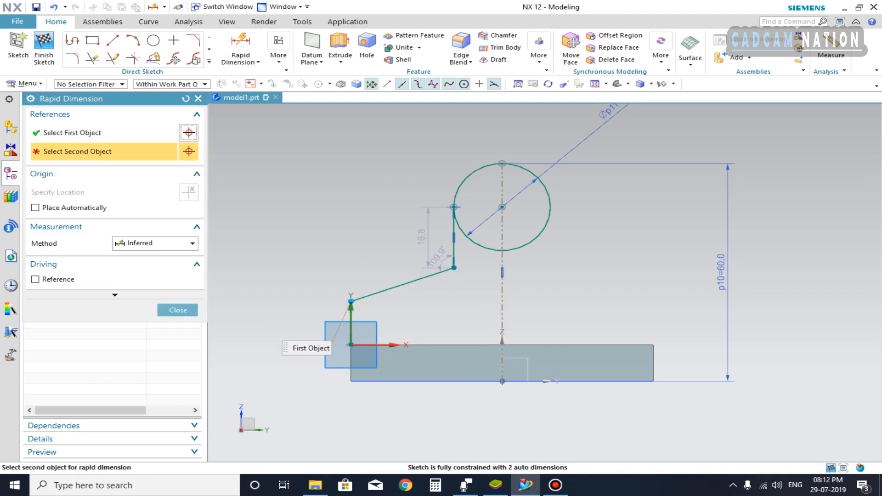
click(502, 380)
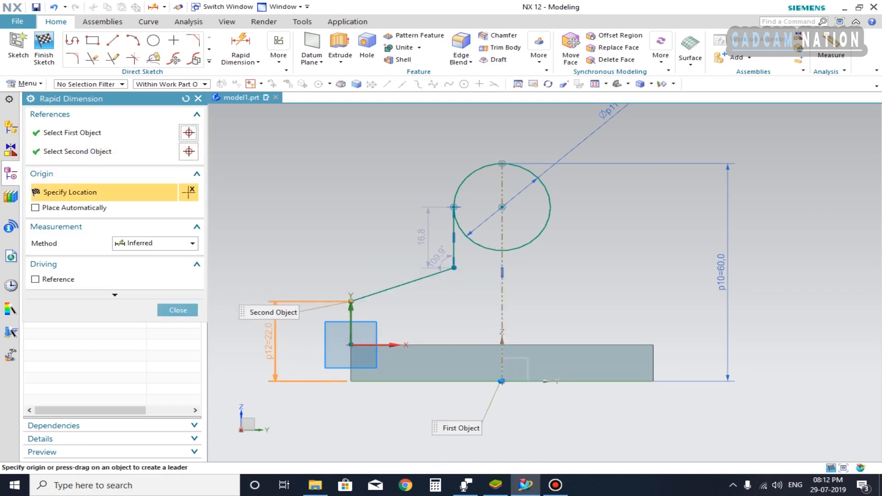
click(268, 341)
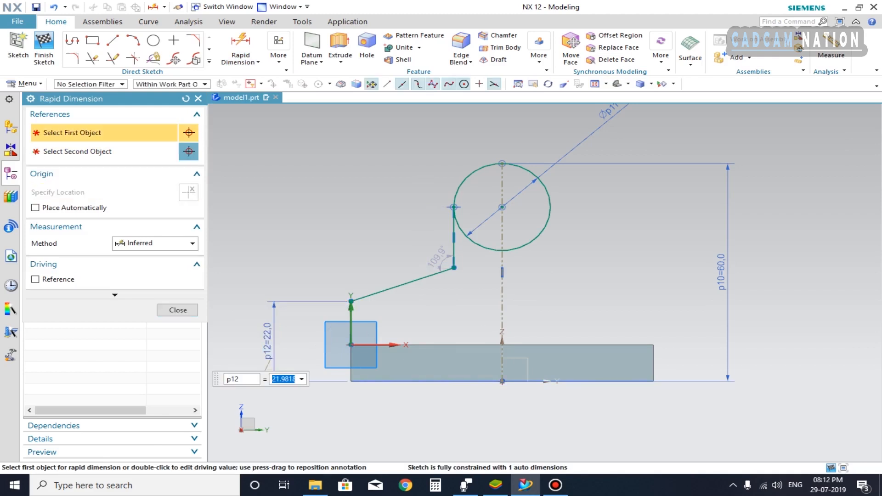
text(18)
key(Return)
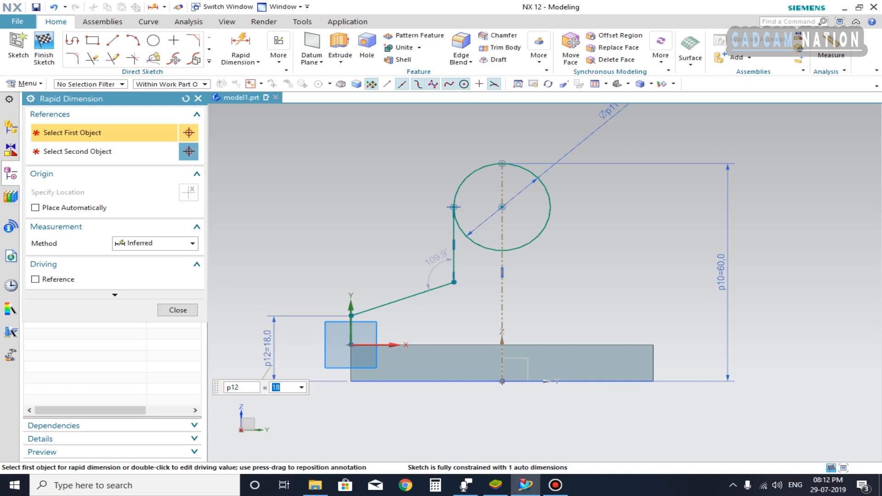
Step: Dimension the height of the sloping line's upper end above the plate's bottom edge and set it to 28 mm
click(454, 282)
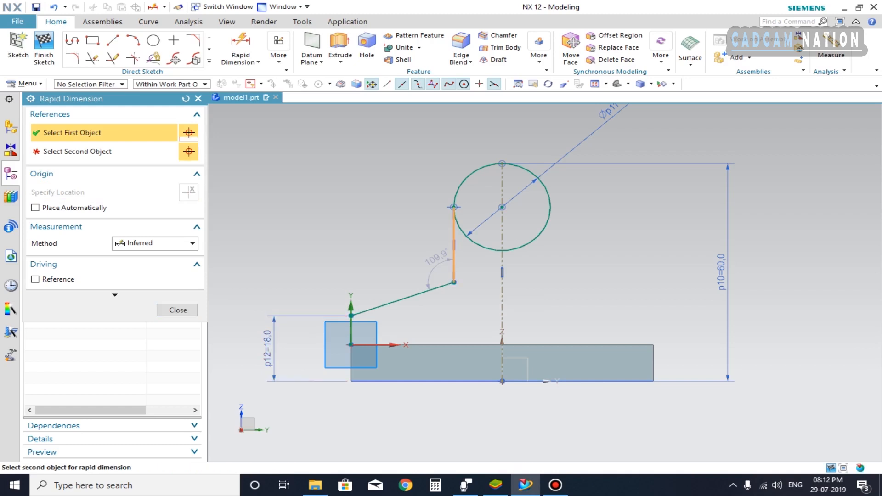
click(501, 381)
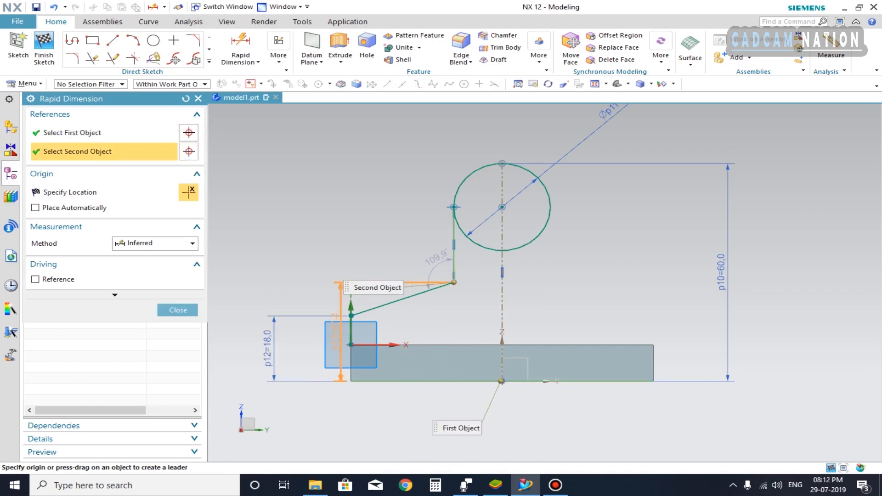
click(232, 318)
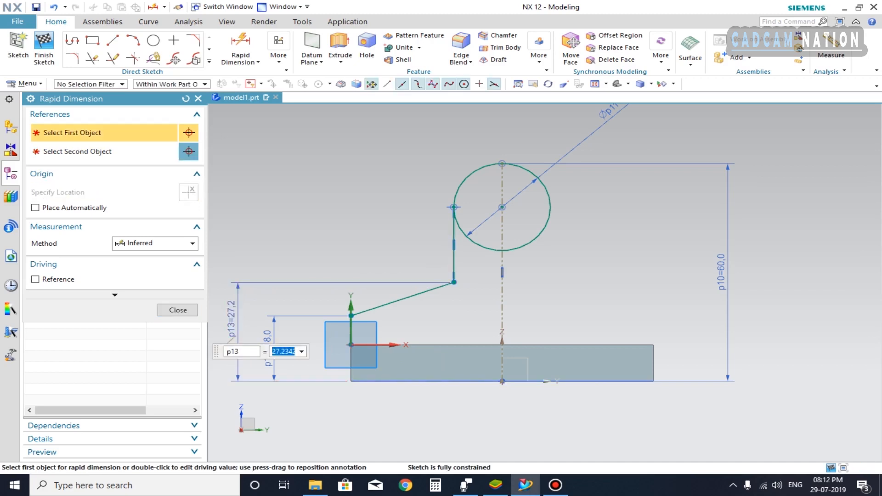
text(28)
key(Return)
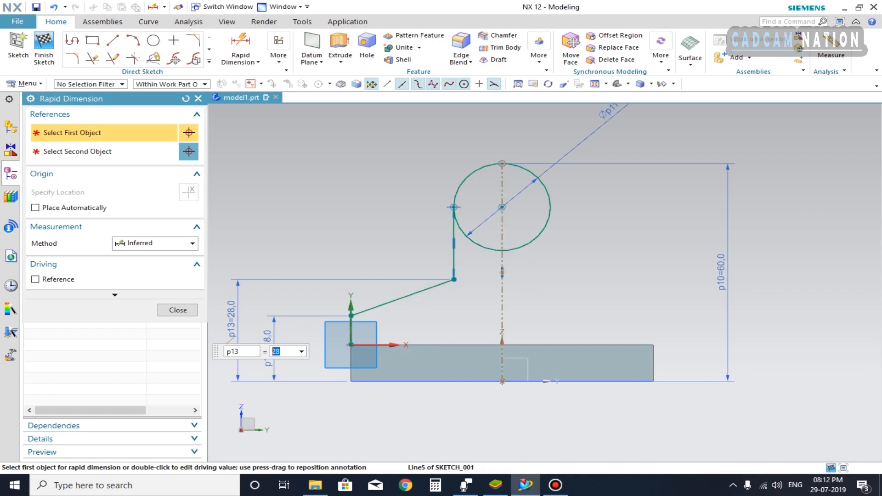
click(177, 310)
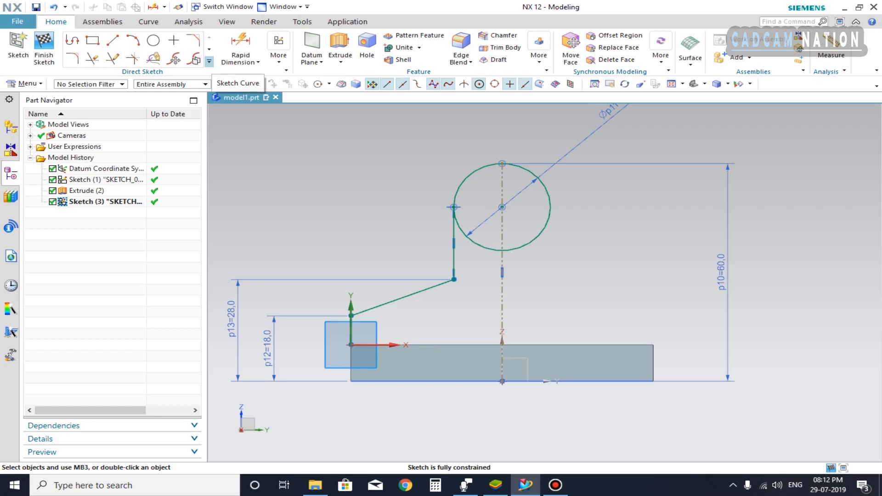
Step: Mirror the three connected profile lines about the vertical centerline through the circle with Mirror Curve
click(209, 62)
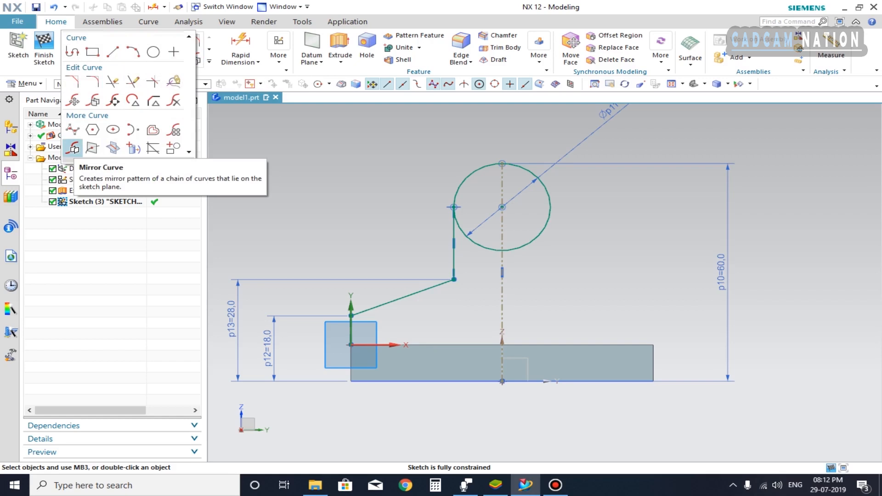
click(74, 148)
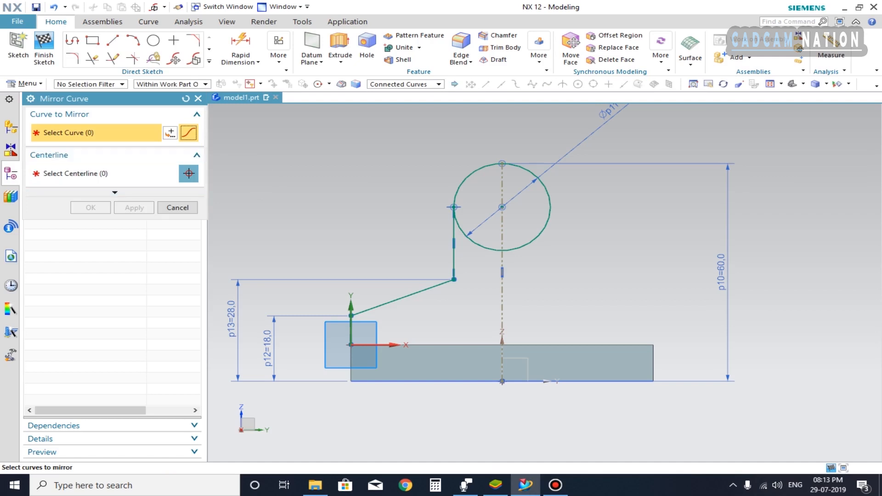
click(398, 299)
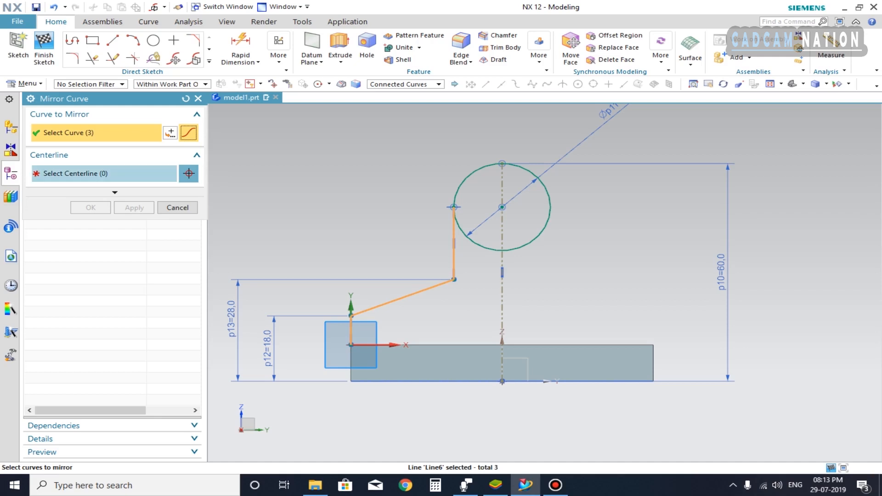
click(91, 173)
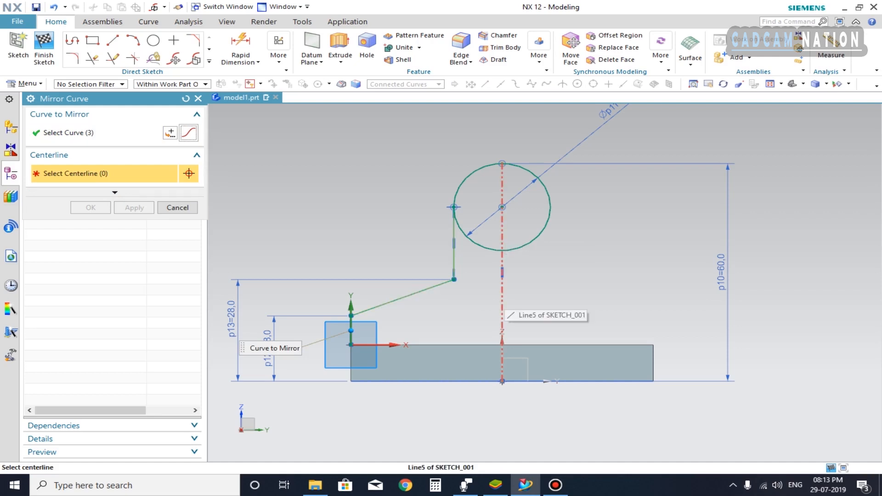
click(502, 317)
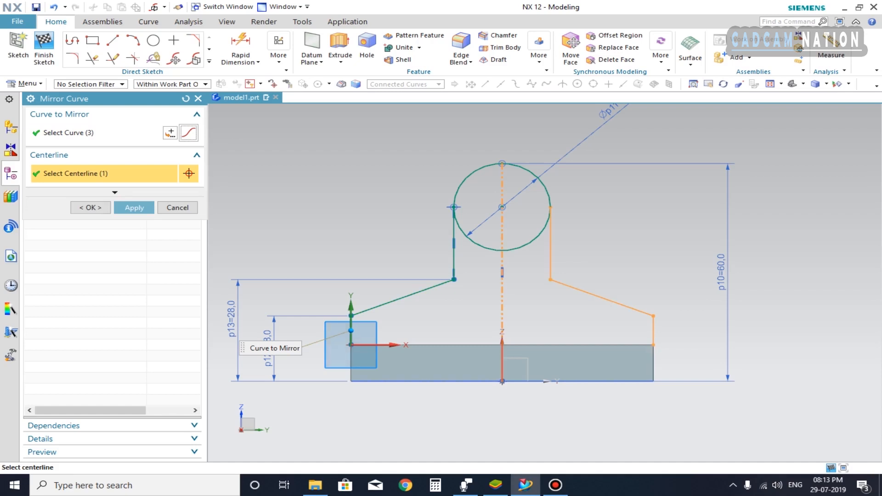
click(91, 207)
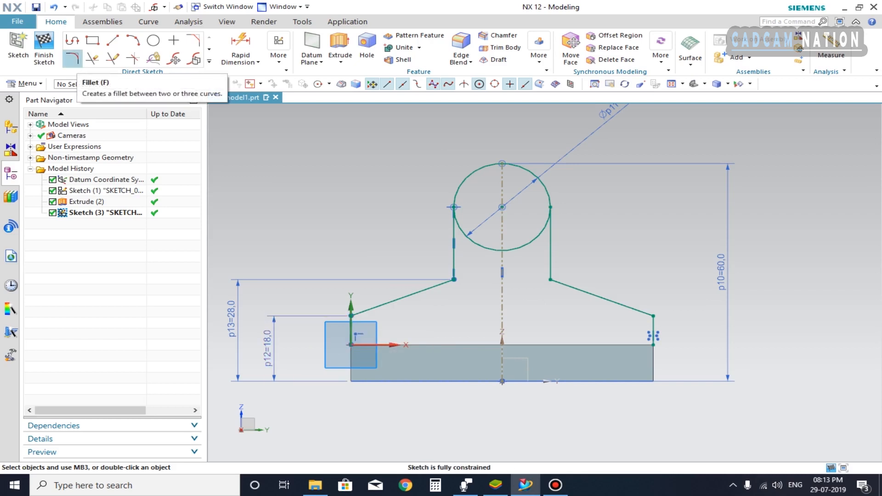
Step: Fillet the upper and lower corners of the original sloping line with a 6 mm radius
click(72, 58)
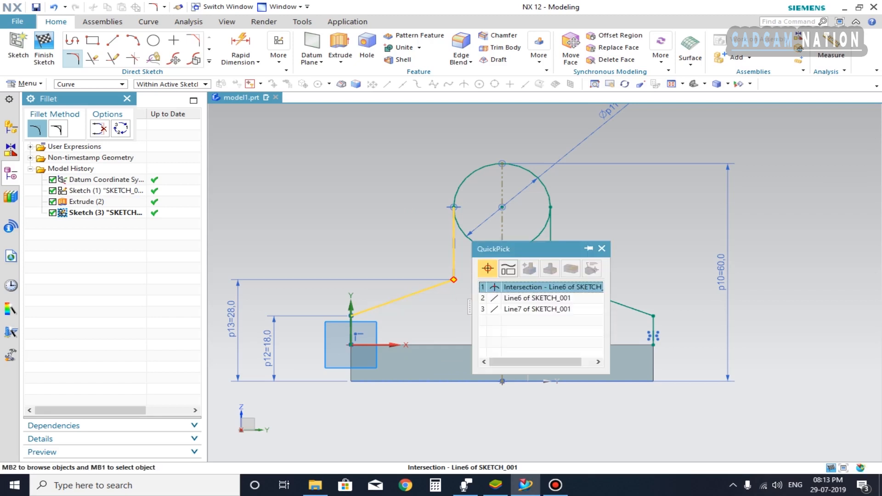
click(453, 279)
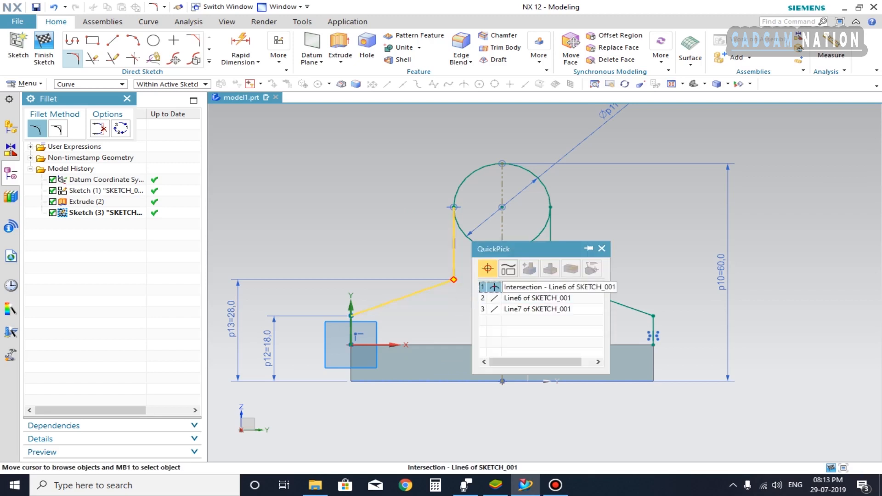
click(528, 287)
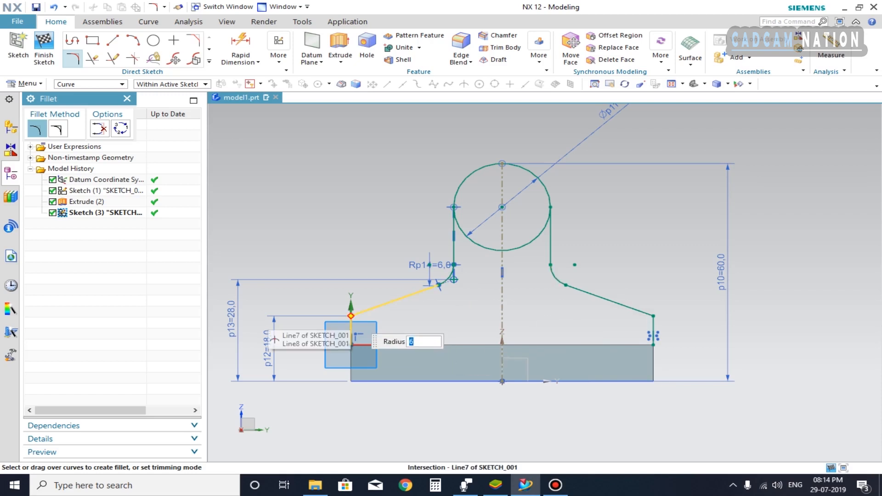
click(350, 316)
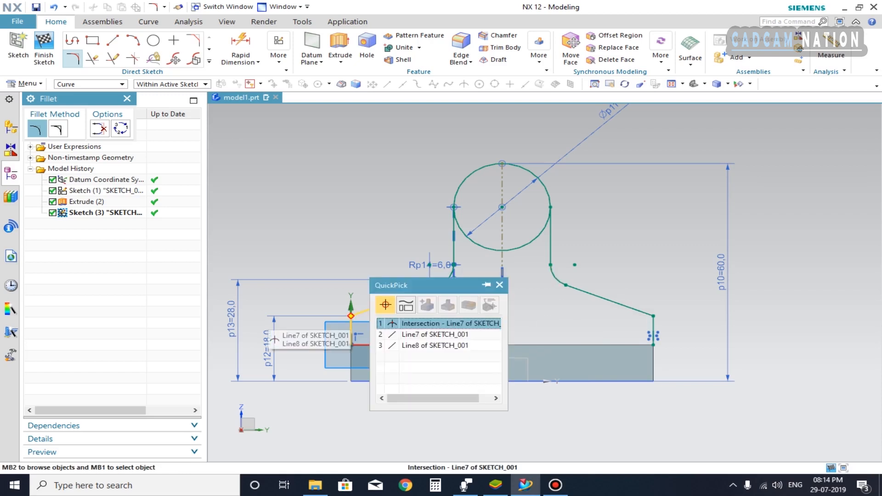
click(445, 323)
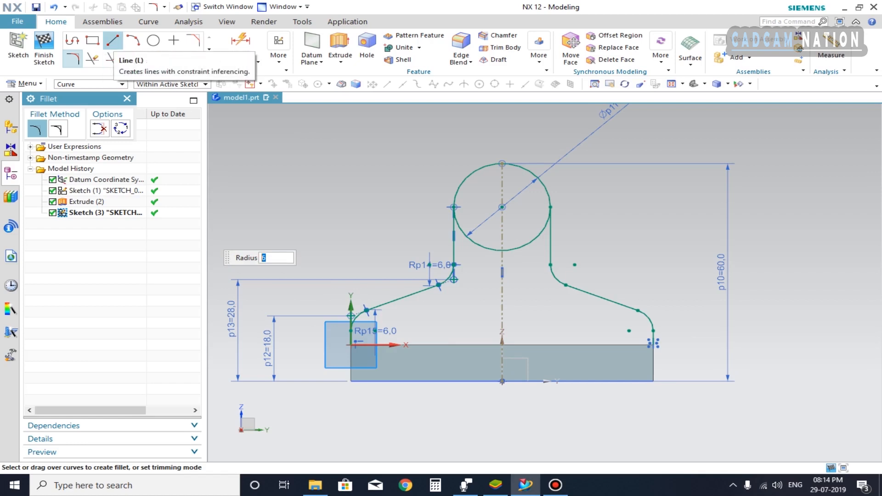
Step: Draw a 75 mm horizontal line along the plate's top edge to close the profile between its two lower ends
click(112, 40)
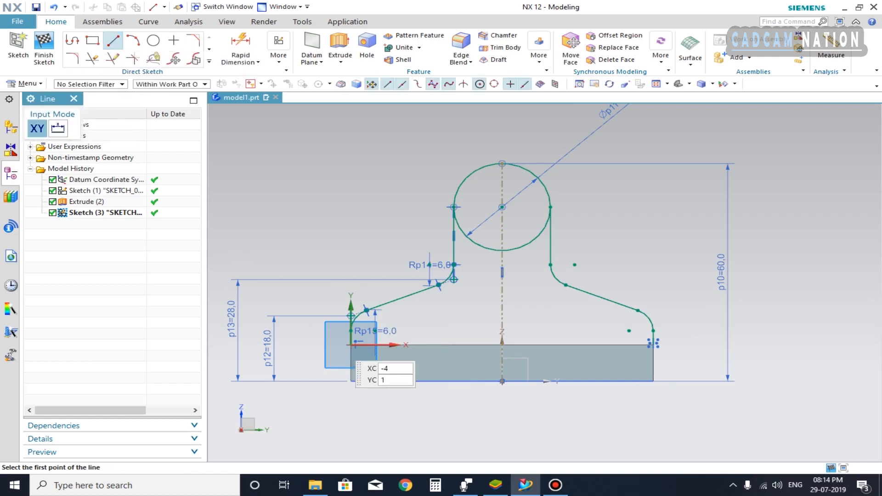
click(351, 344)
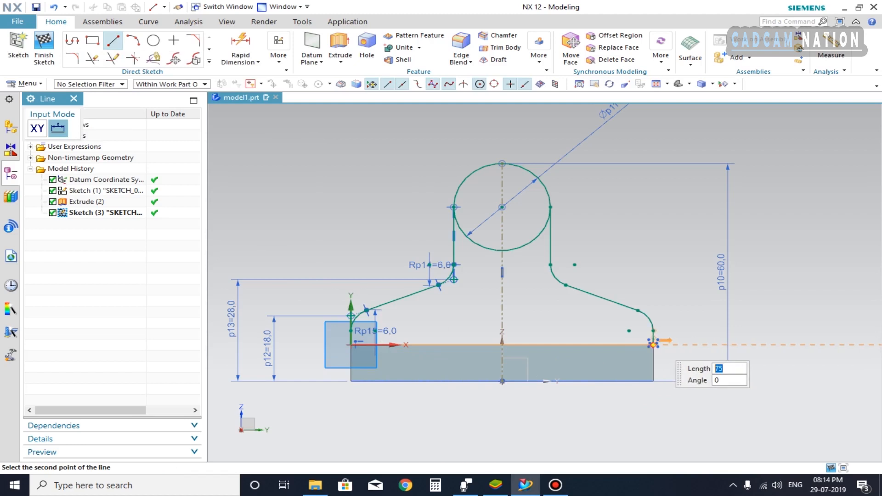
click(653, 344)
key(Escape)
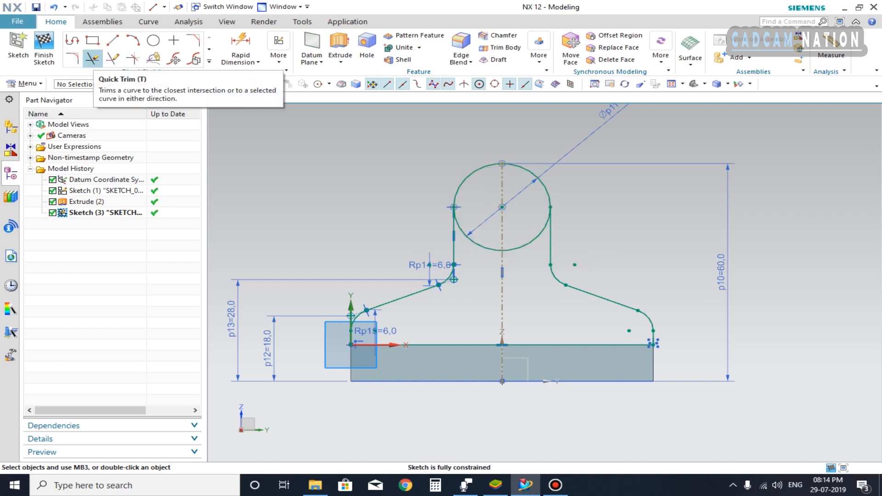
Step: Trim away the lower half of the circle with Quick Trim, leaving the rounded top of the profile
click(92, 58)
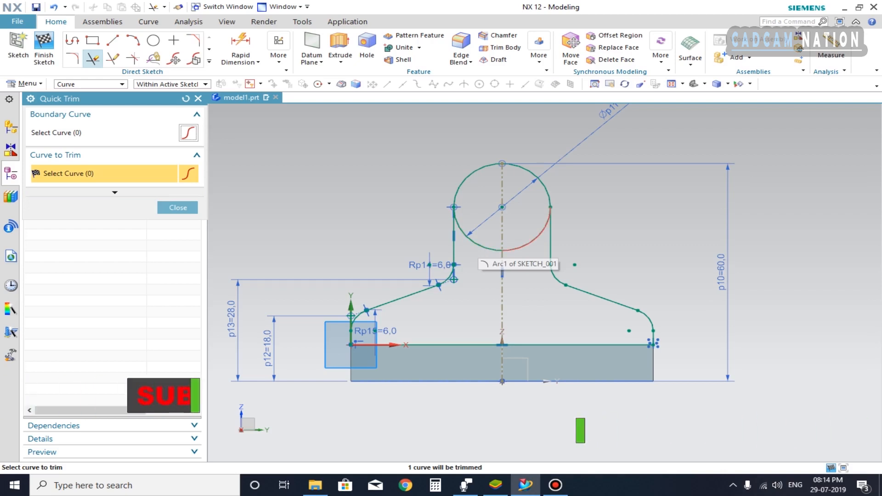
click(537, 235)
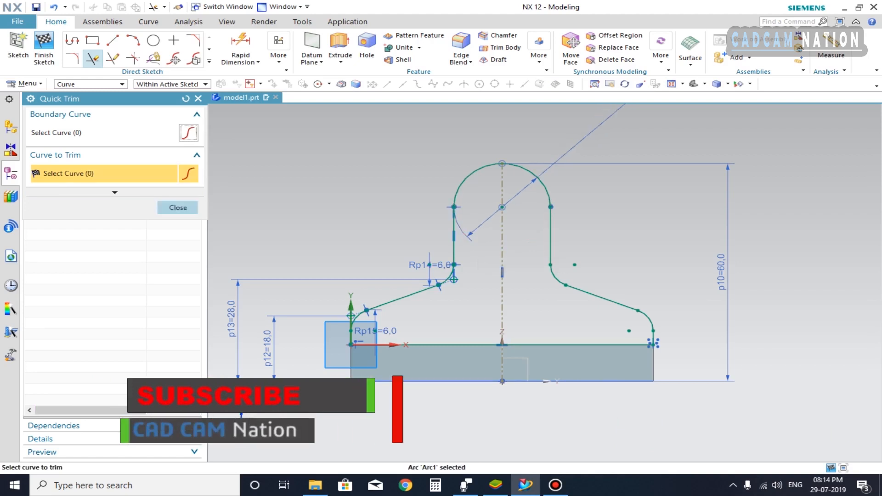
click(178, 208)
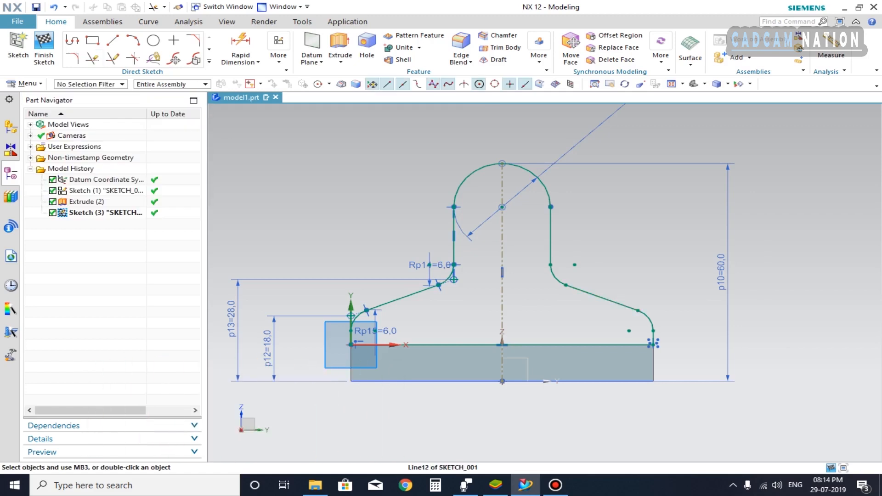
Step: Extrude the upright profile 10 mm in the reversed direction, over the base plate, and unite it with the plate
scroll(605, 345, up, 1)
scroll(523, 374, down, 3)
scroll(523, 373, up, 2)
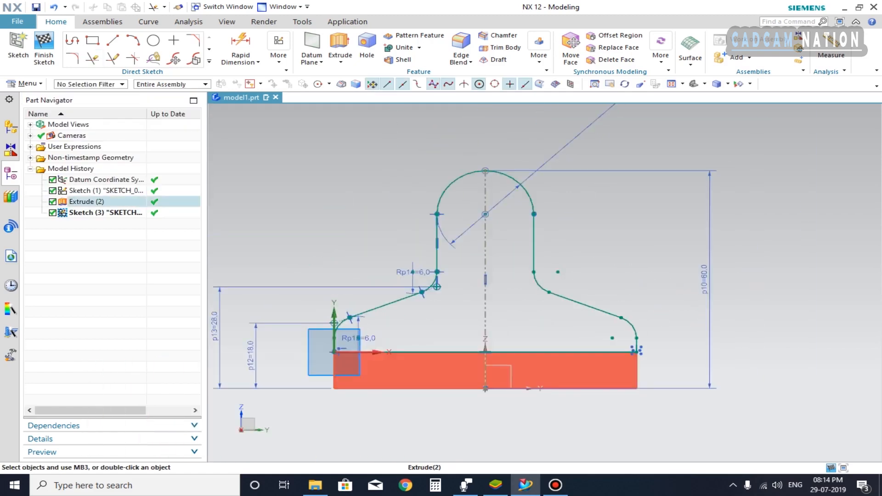
scroll(523, 372, down, 2)
mouse_move(523, 372)
middle_down()
mouse_move(407, 382)
mouse_move(487, 404)
middle_up()
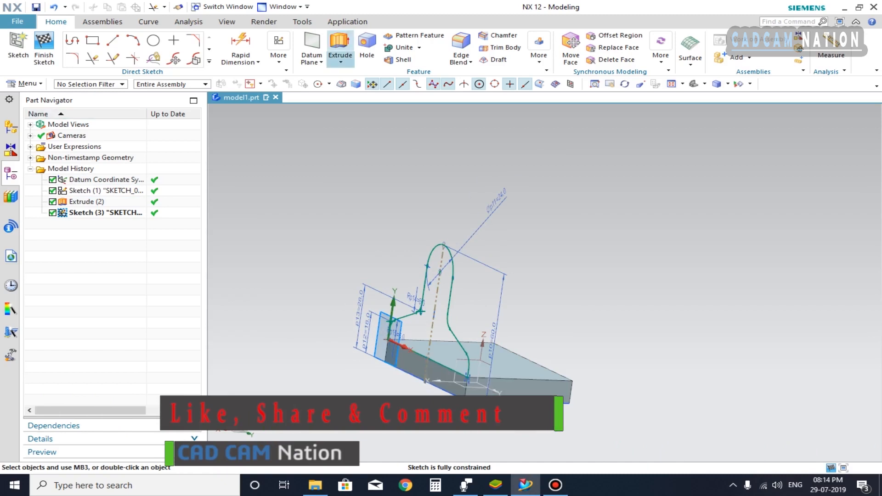
click(340, 46)
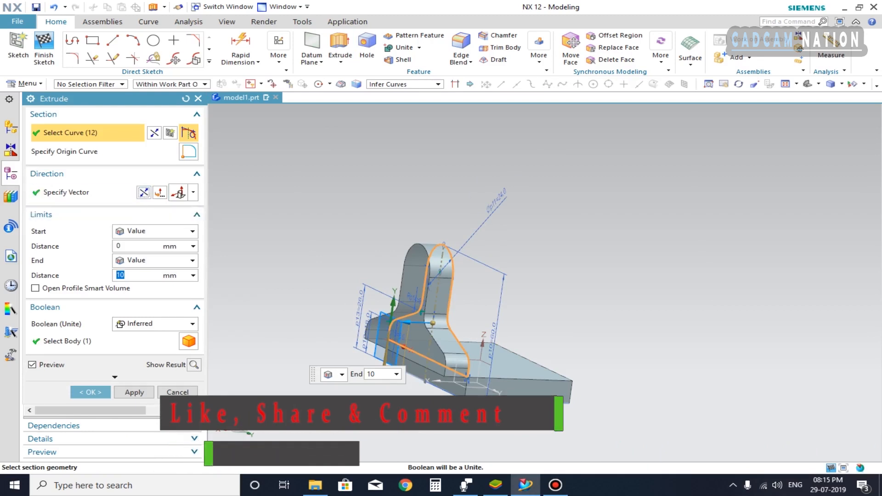
click(144, 192)
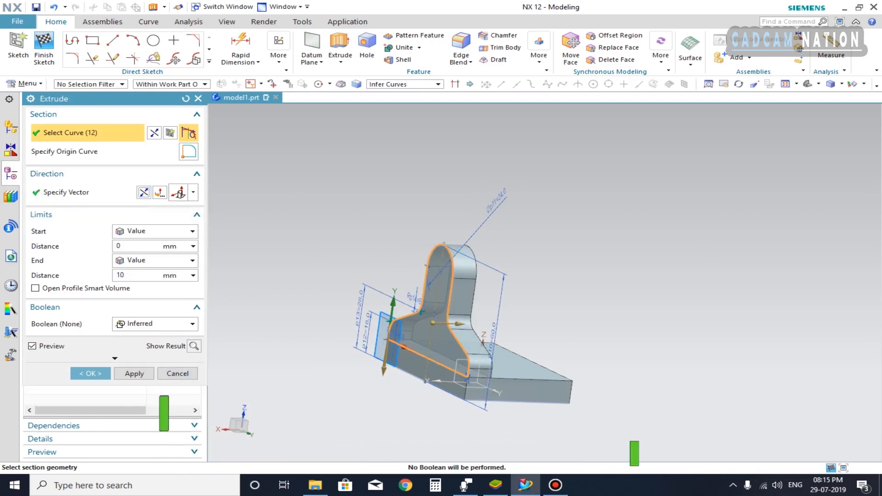
click(155, 323)
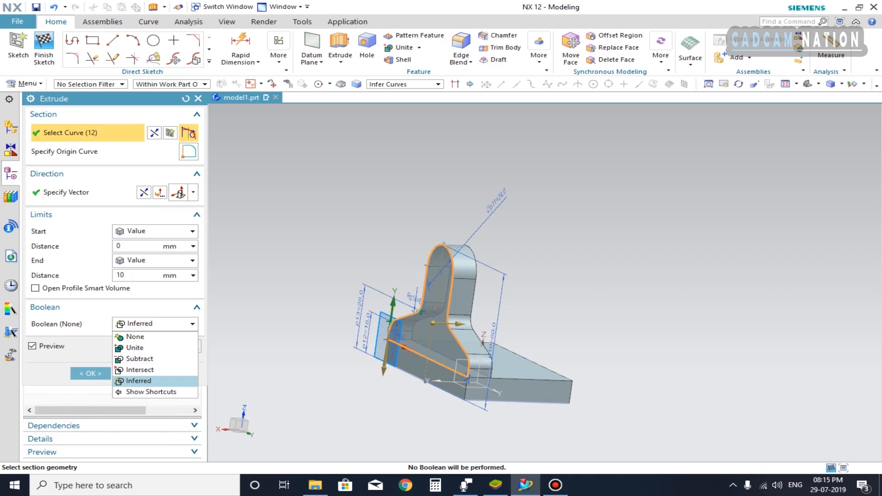
click(133, 348)
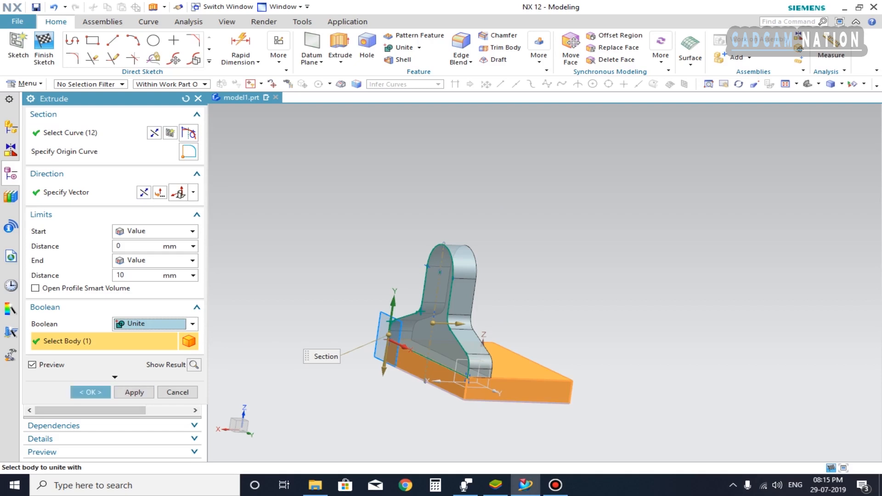
click(90, 392)
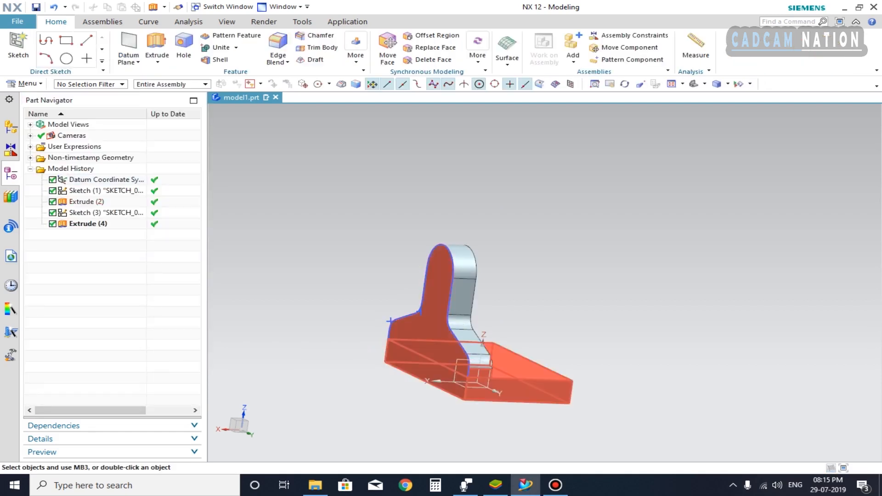
Step: Start a new sketch on the upright's large flat face that looks over the base plate
middle_drag(405, 285, 377, 285)
middle_drag(403, 318, 594, 338)
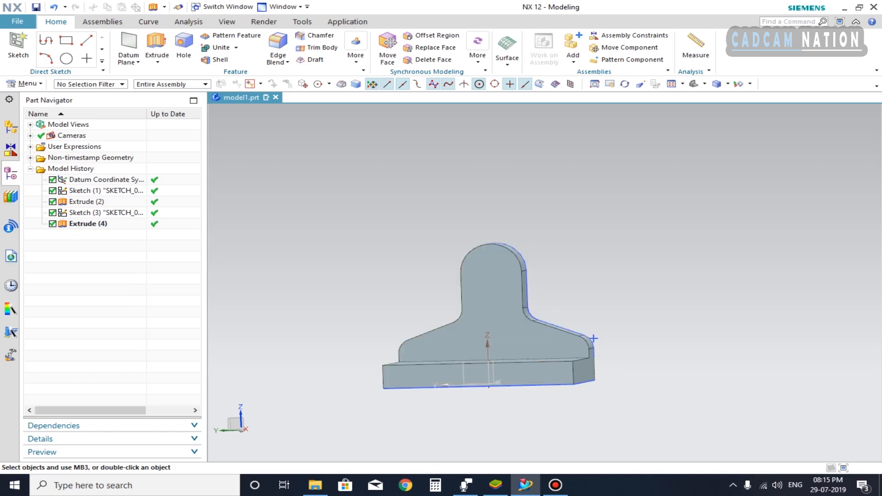
key(s)
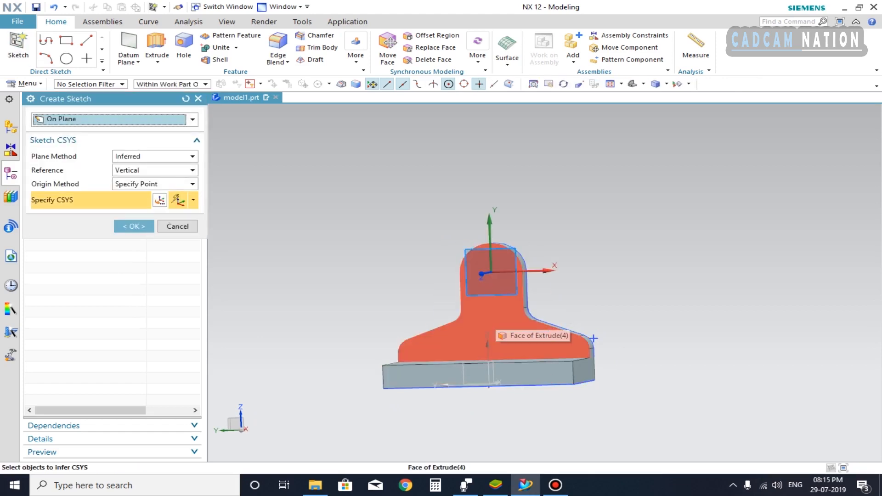
click(593, 338)
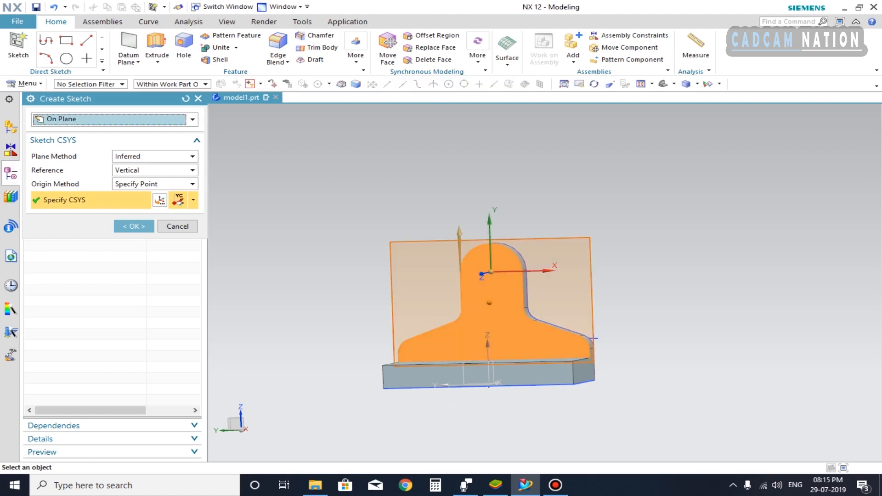
middle_click(593, 338)
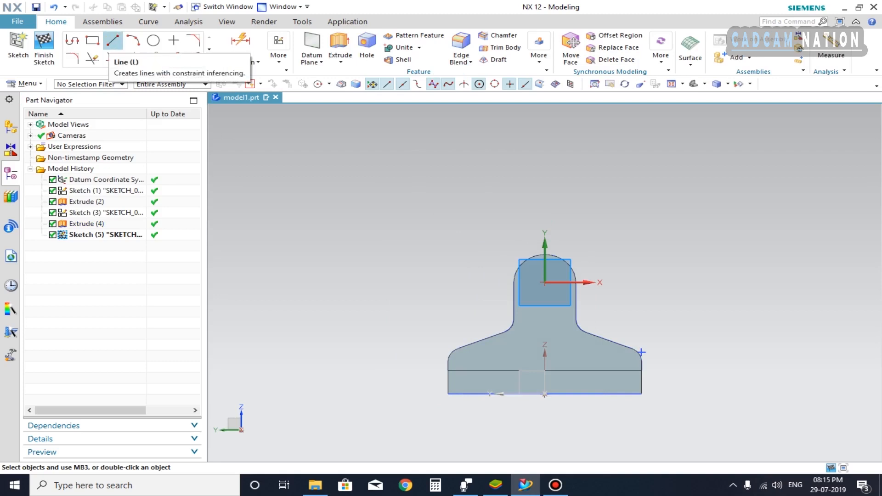
Step: Draw a vertical line from the midpoint of the plate's bottom edge up to the top of the upright's rounded end
click(113, 40)
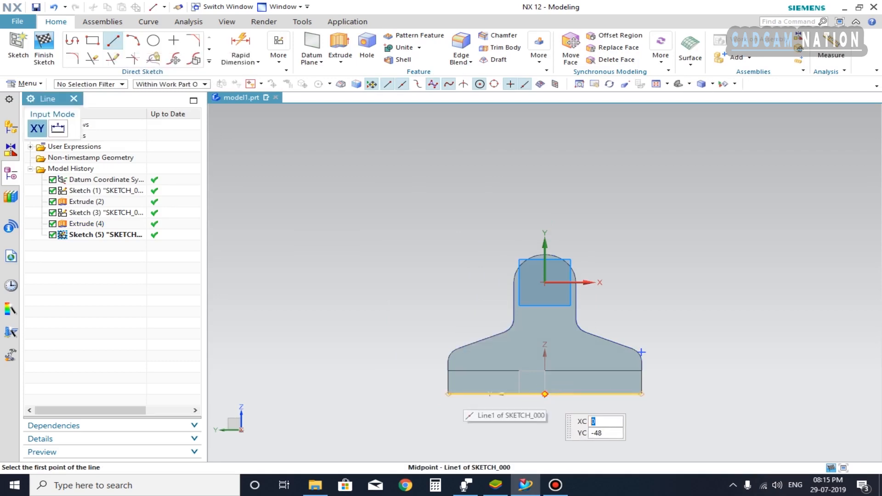
click(544, 393)
click(545, 254)
key(Escape)
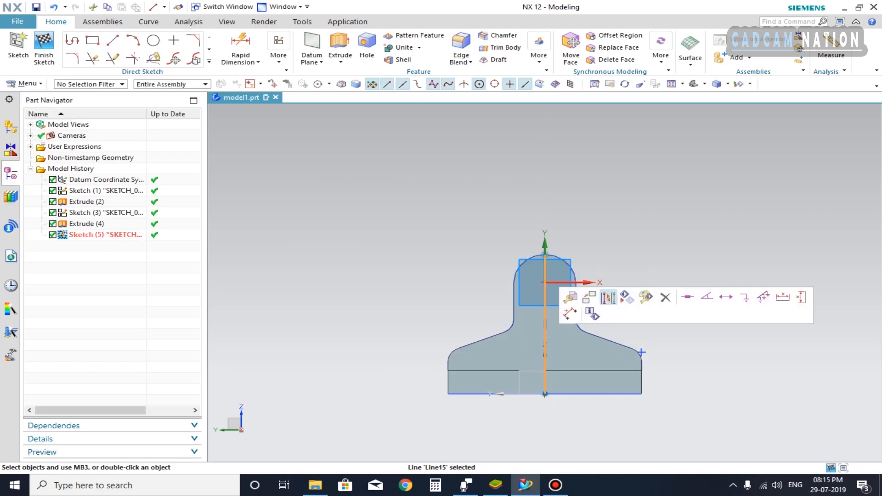
Step: Convert the vertical line through the middle of the upright into a reference line
key(Escape)
key(ctrl+q)
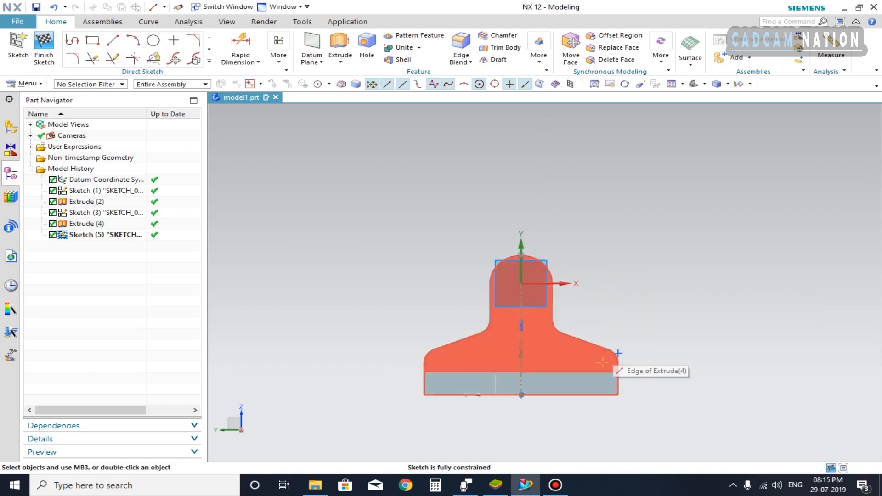
scroll(590, 355, up, 2)
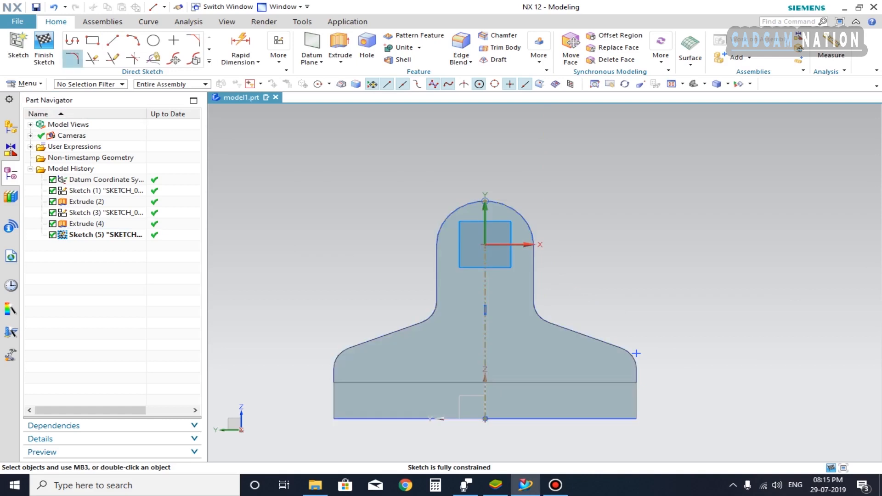
Step: Sketch the left half of a vertical slot with Profile: arc from the reference line, vertical line down, arc back to the reference line
click(72, 41)
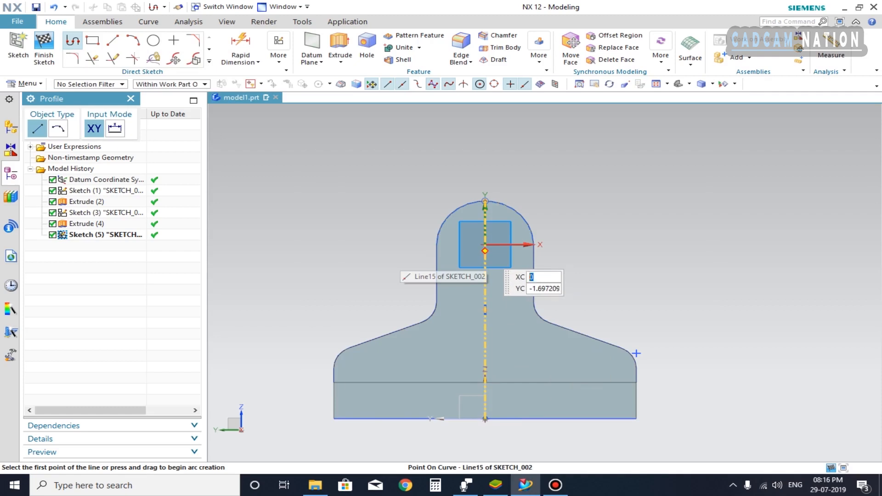
click(58, 129)
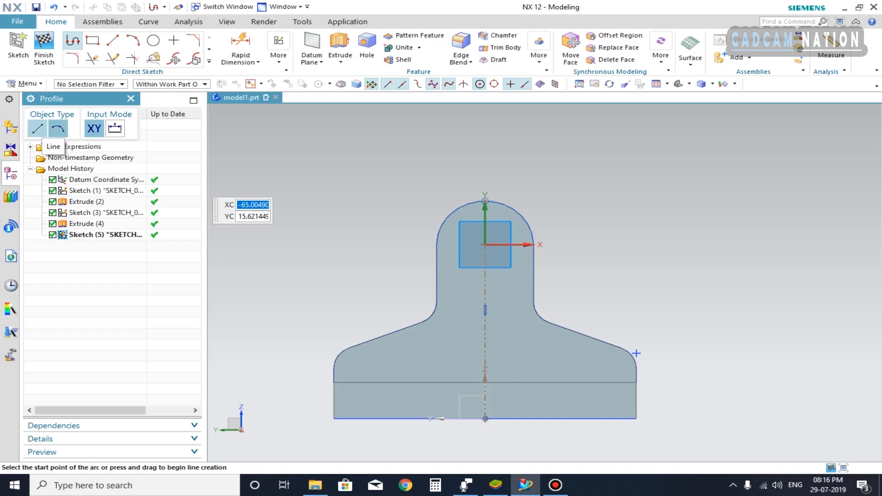
click(37, 128)
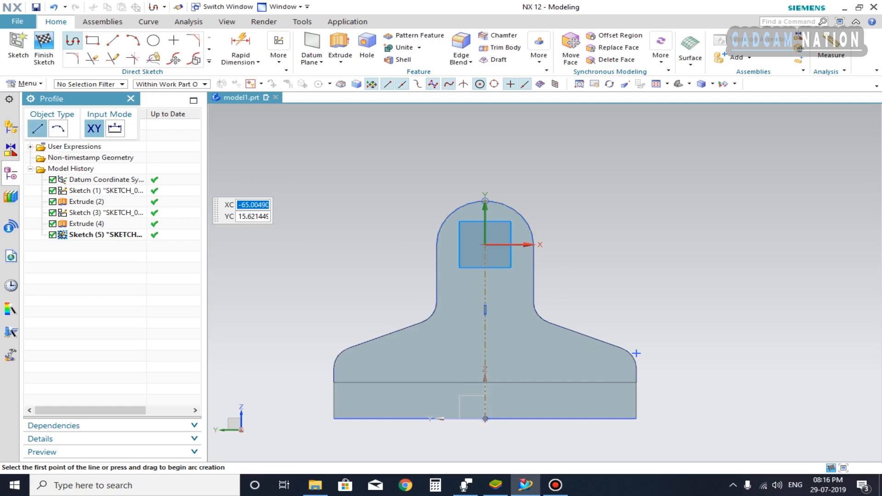
click(58, 129)
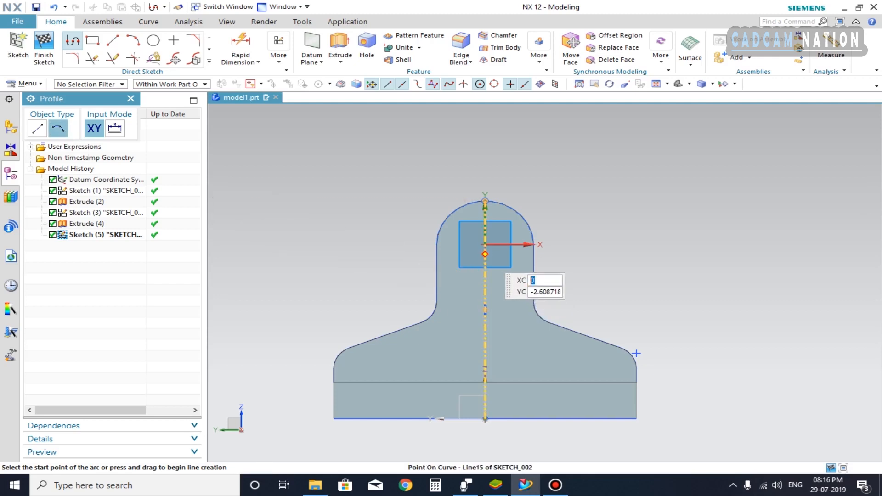
click(485, 254)
click(459, 277)
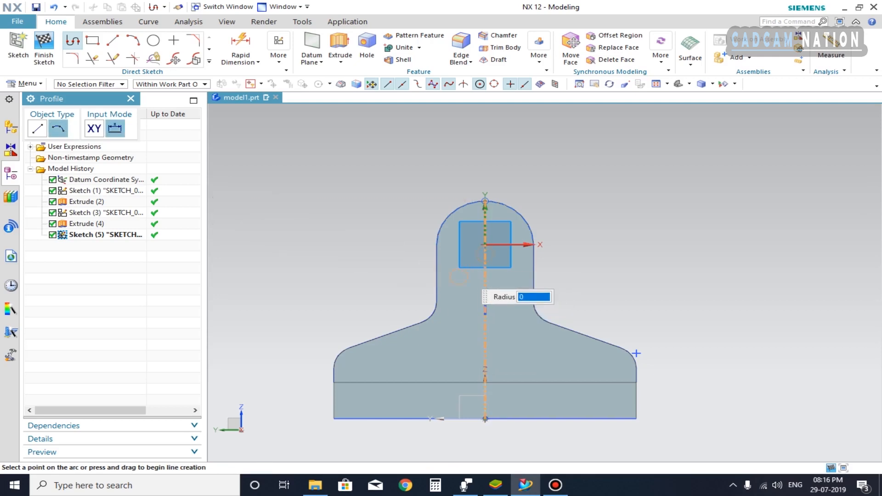
click(459, 276)
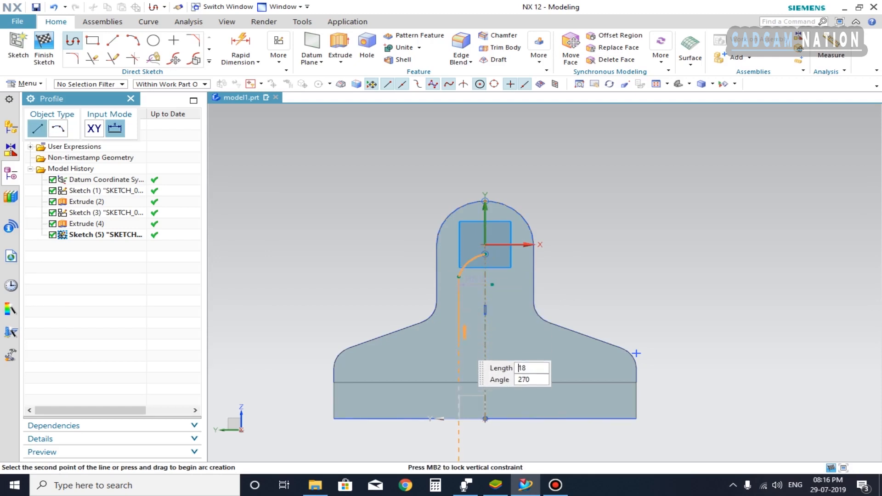
click(459, 335)
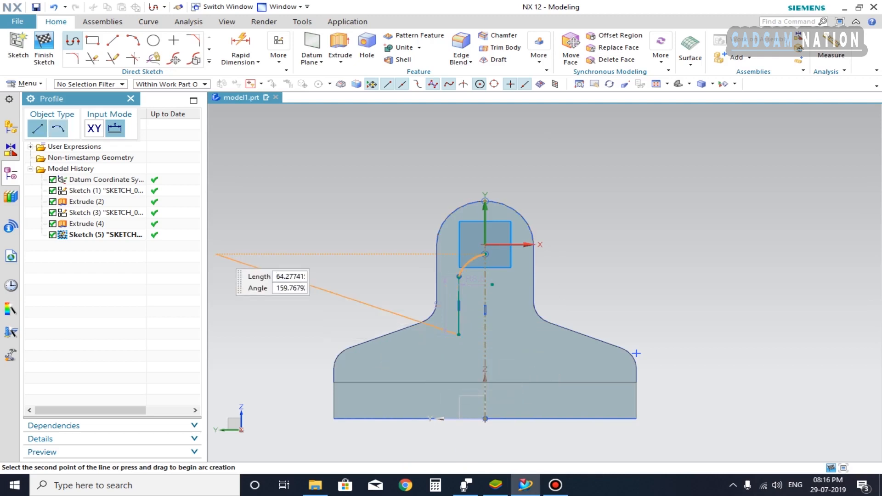
click(58, 128)
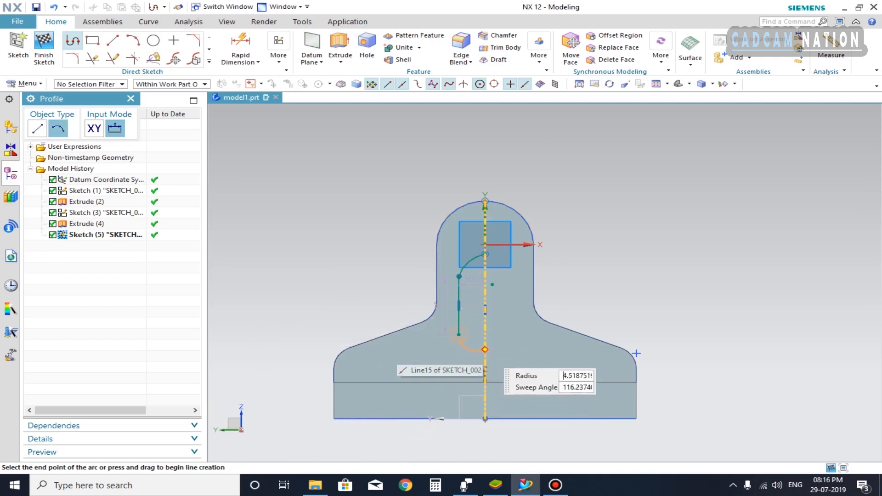
click(485, 356)
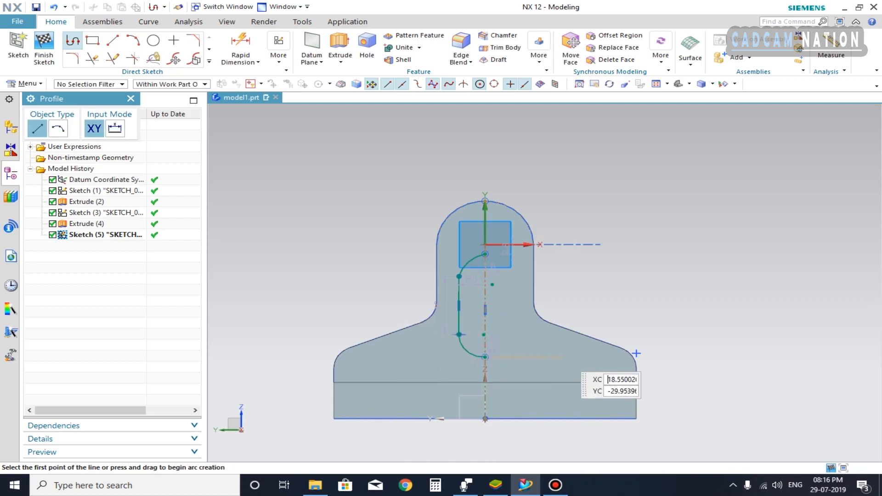
Step: Constrain the half-slot's upper arc perpendicular to the vertical reference line
scroll(559, 358, up, 2)
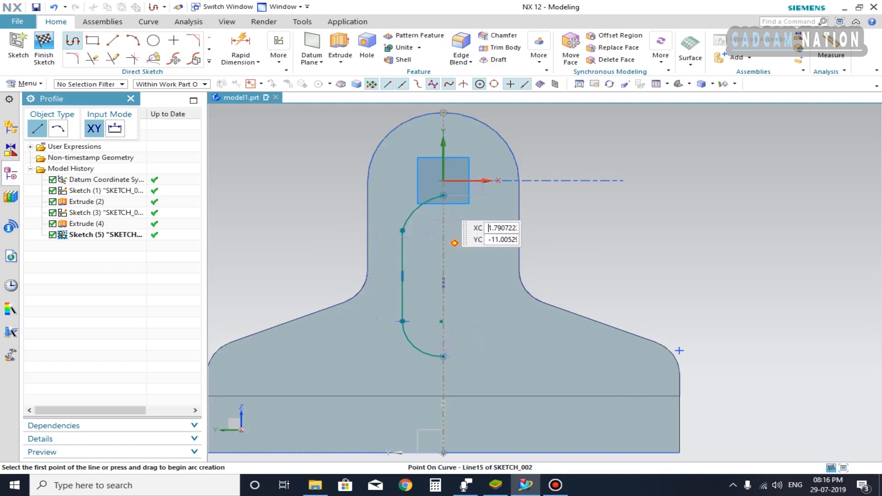
click(278, 56)
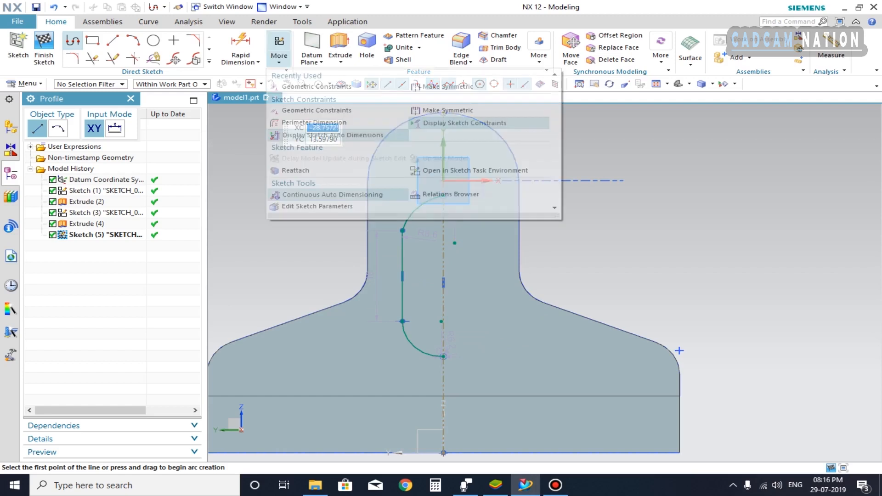
click(307, 86)
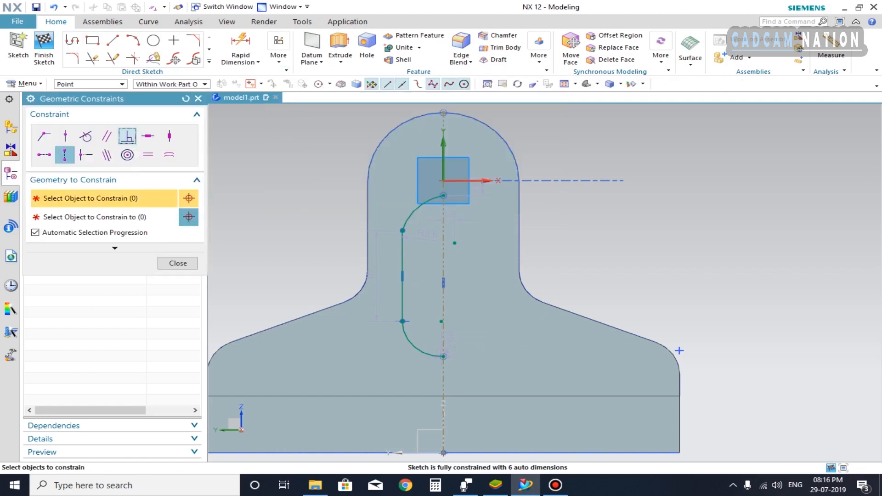
click(128, 136)
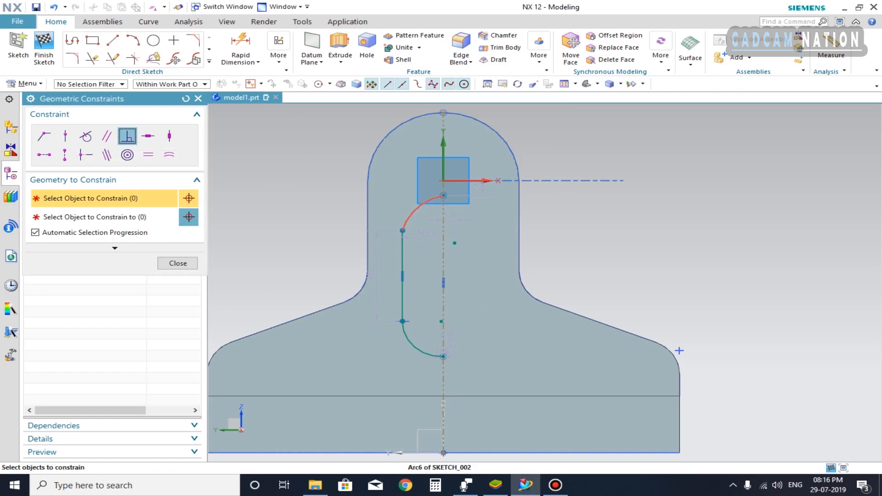
click(414, 210)
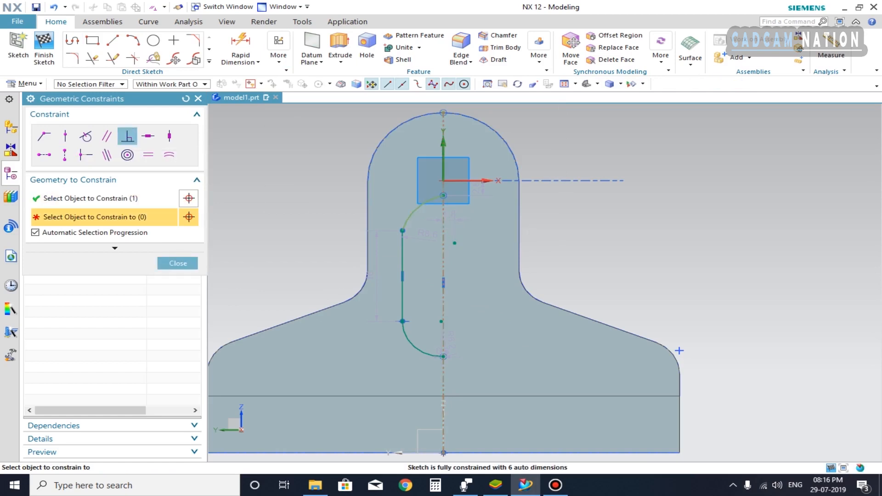
click(444, 229)
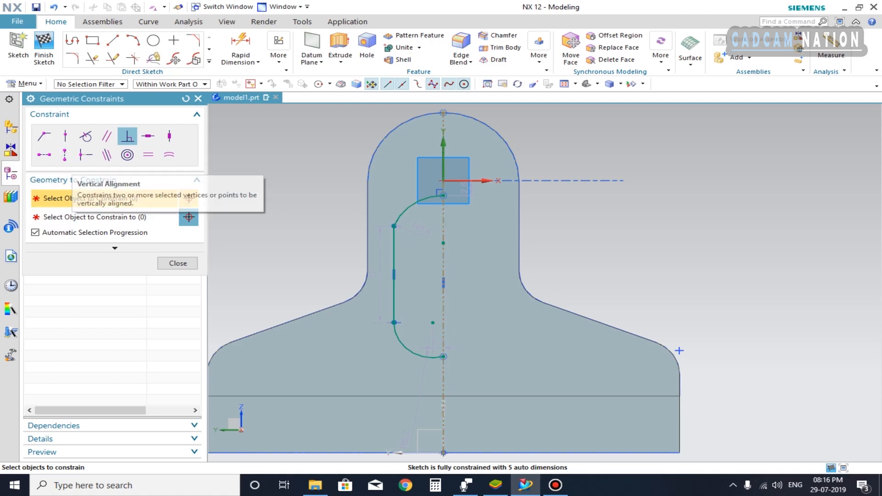
Step: Make the upper arc tangent to the half-slot's straight vertical side
click(86, 137)
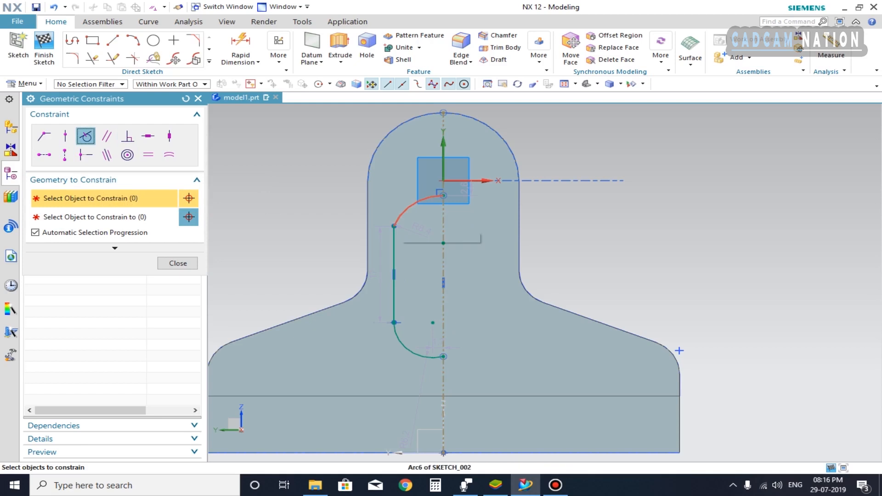
click(404, 212)
click(394, 253)
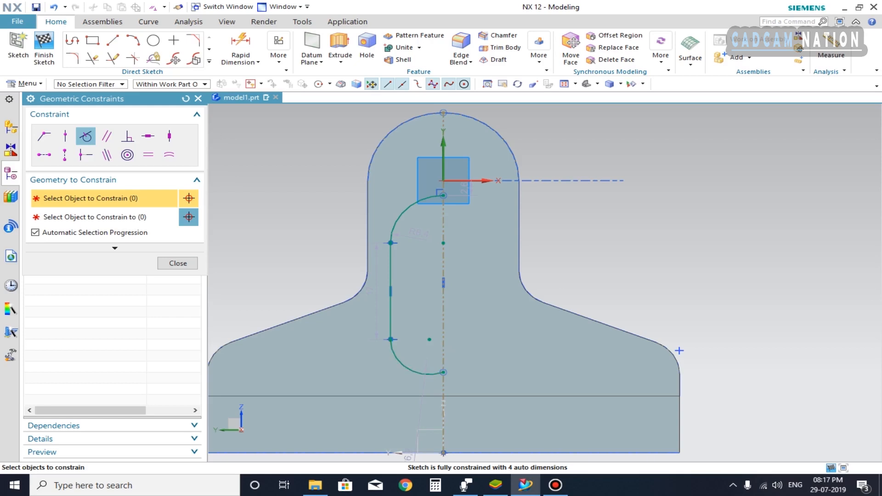
Step: Constrain the half-slot's lower arc perpendicular to the vertical reference line and finish constraining
click(127, 136)
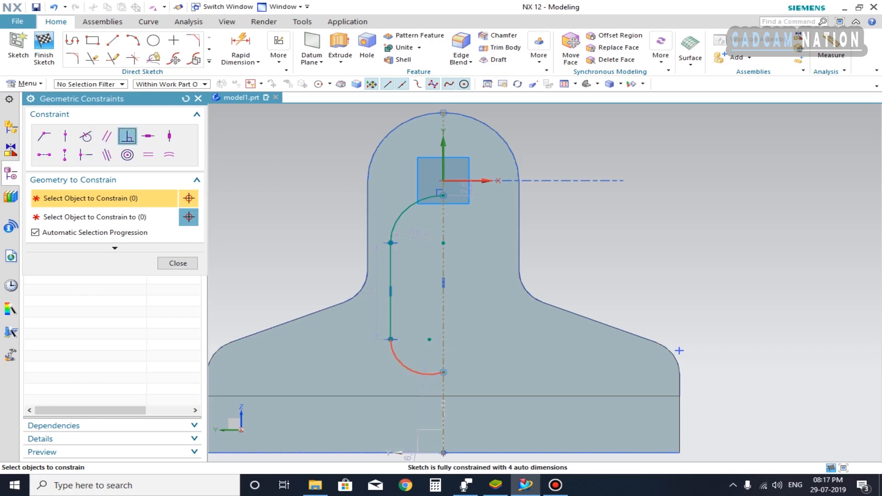
click(409, 367)
click(443, 353)
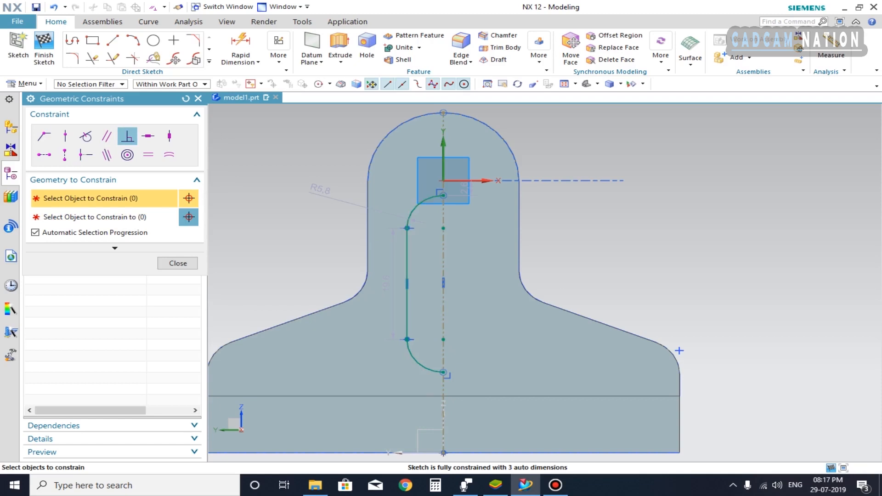
key(Escape)
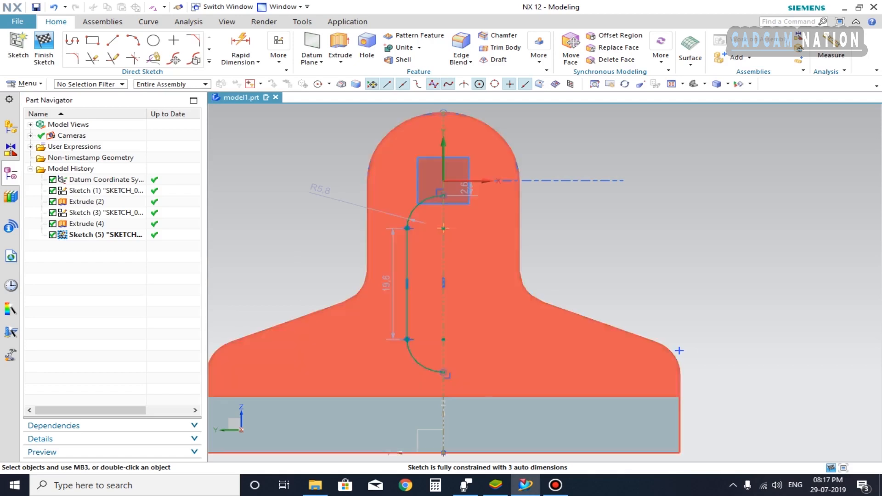
Step: Set the radius of the half-slot's upper arc to 5 mm
double_click(320, 191)
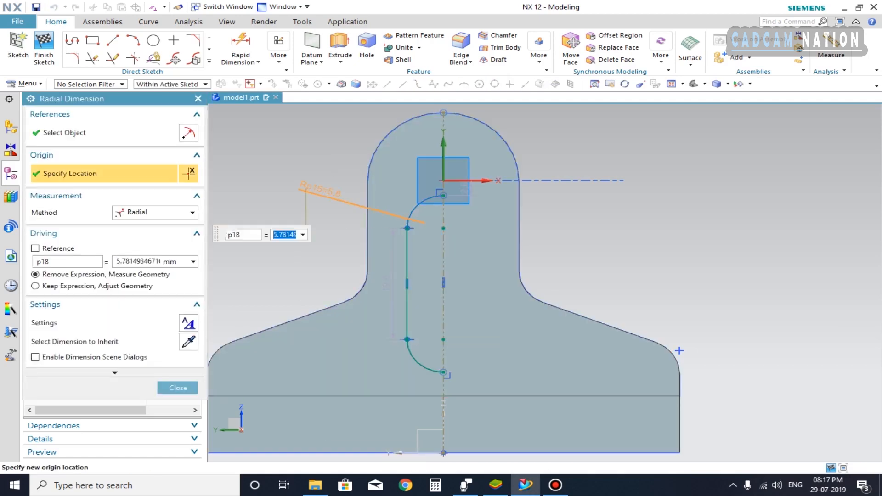
text(5)
key(Return)
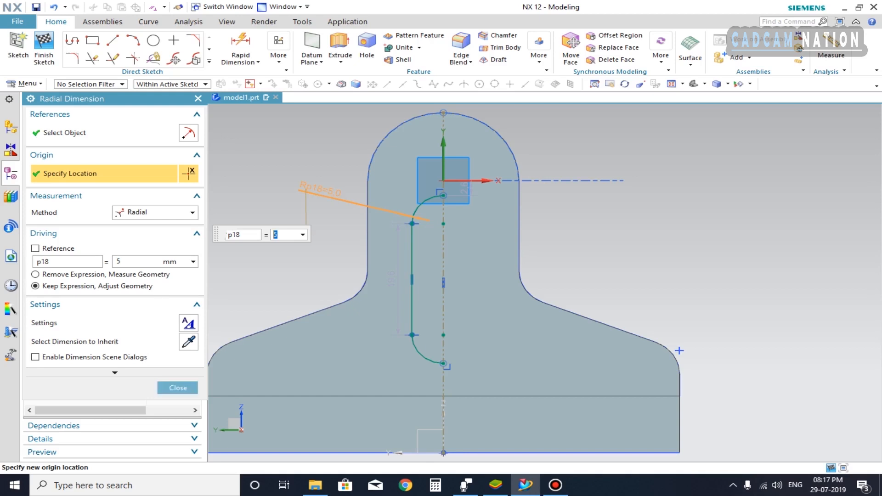
click(177, 388)
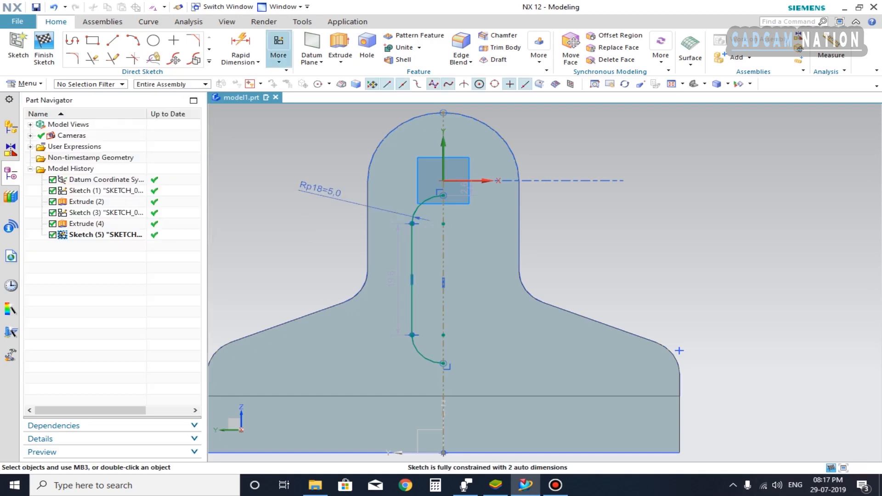
click(241, 44)
click(411, 304)
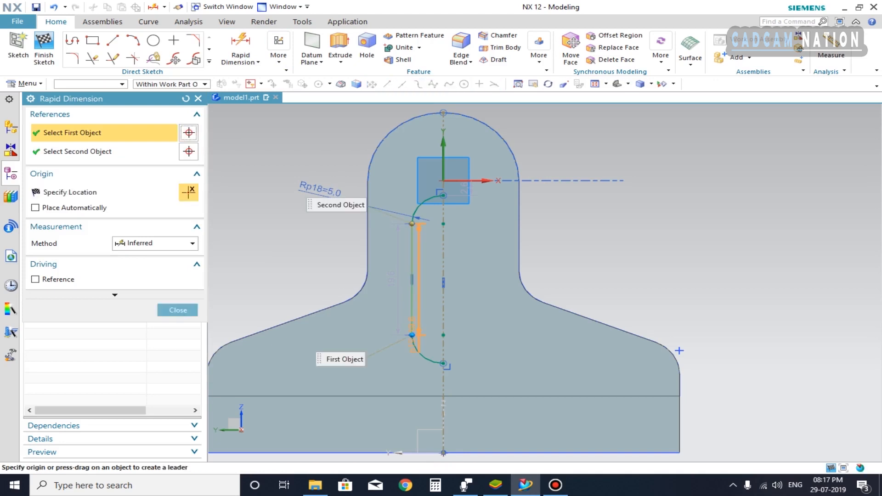
click(443, 304)
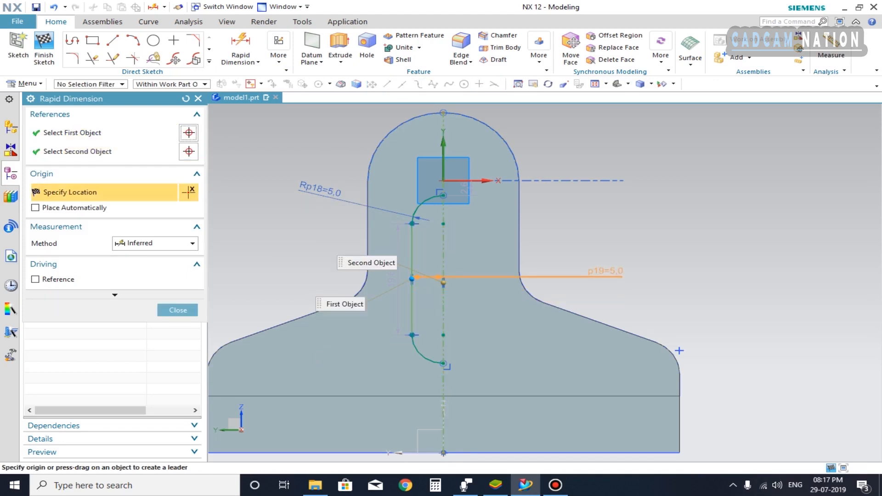
scroll(699, 368, up, 1)
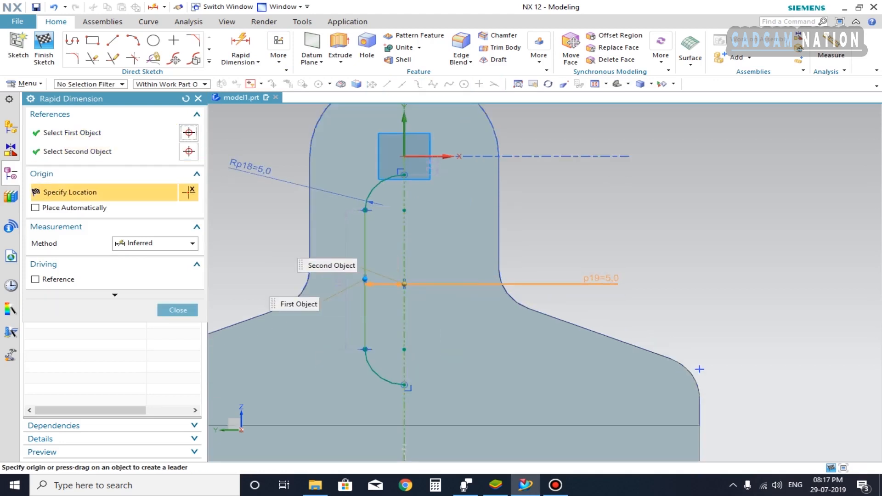
scroll(699, 369, up, 3)
scroll(602, 293, down, 9)
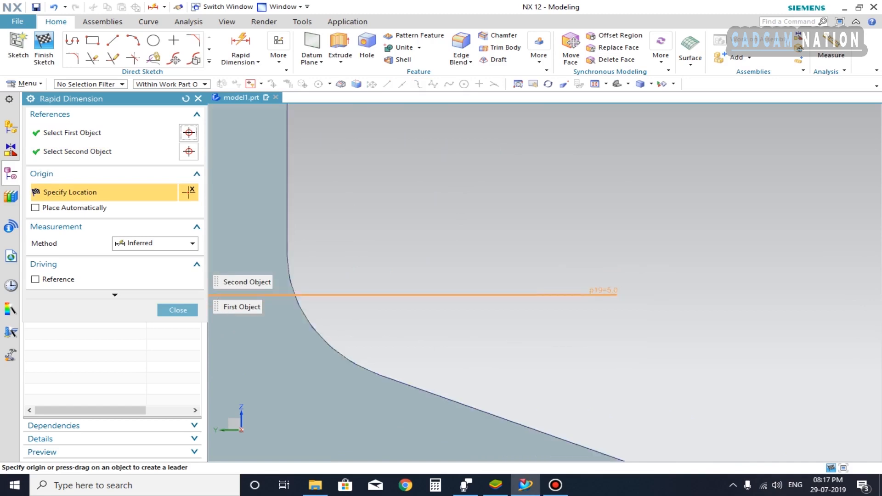
key(Escape)
Step: Dimension the half-slot's lower arc centre 12 mm above the base plate's top edge
scroll(530, 293, down, 3)
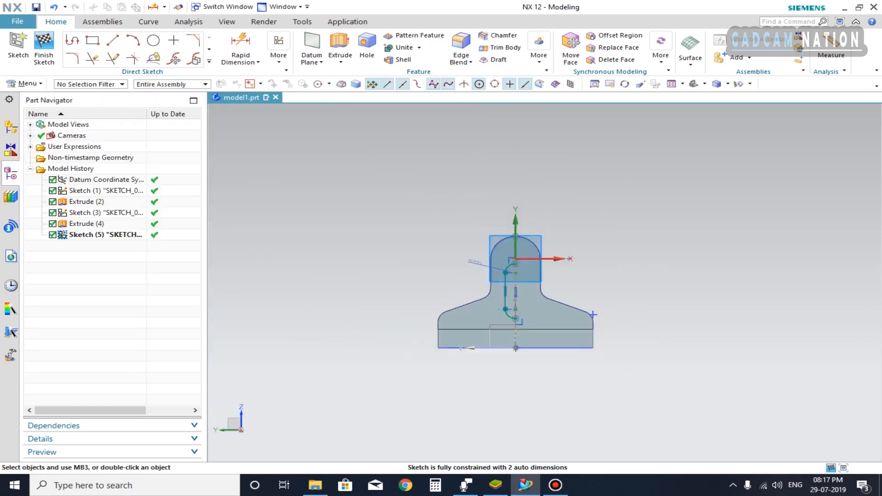
scroll(528, 291, up, 4)
scroll(541, 319, up, 2)
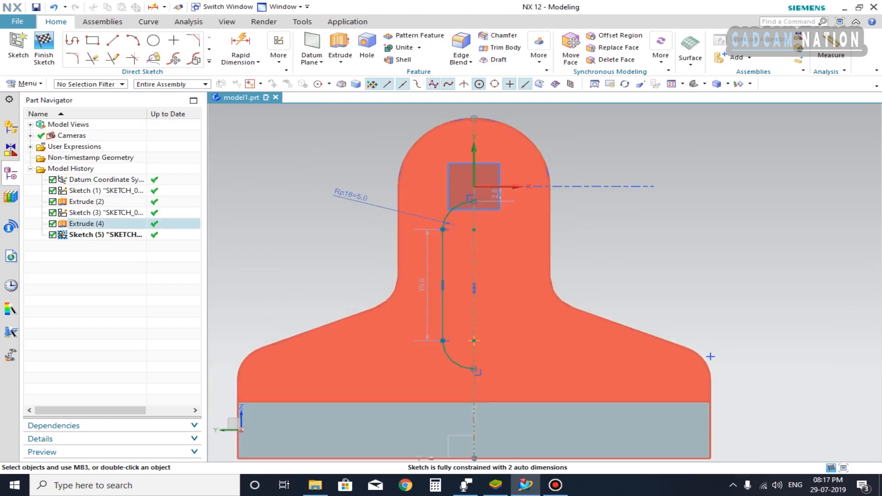
scroll(485, 314, down, 1)
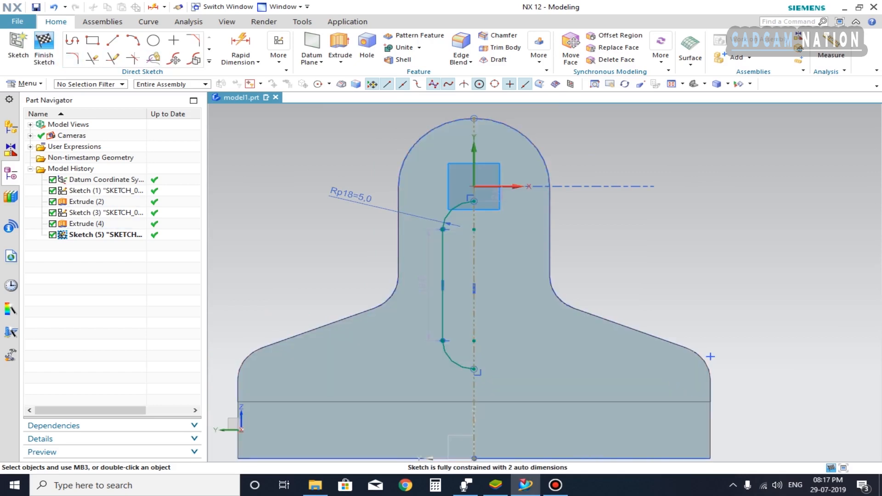
click(240, 46)
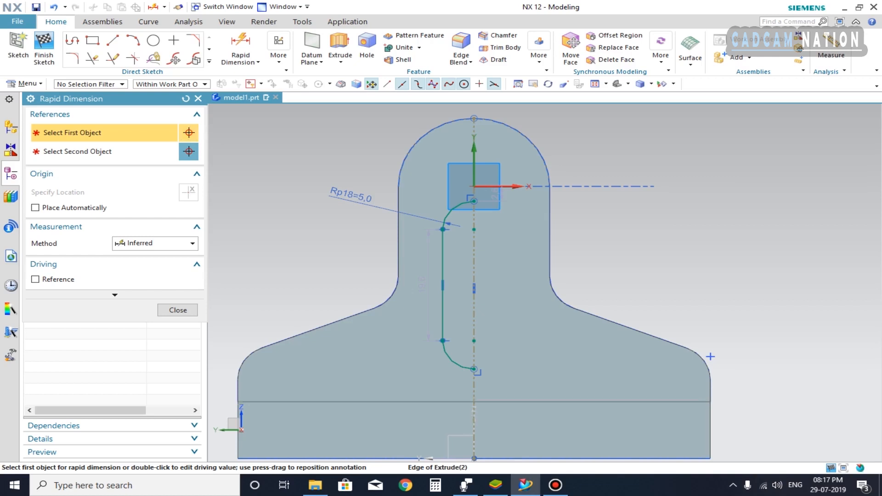
click(471, 402)
click(474, 341)
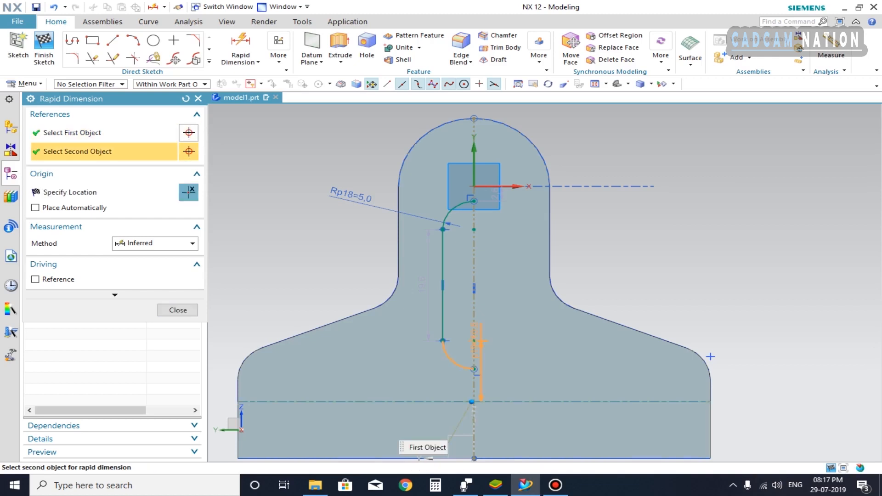
click(757, 370)
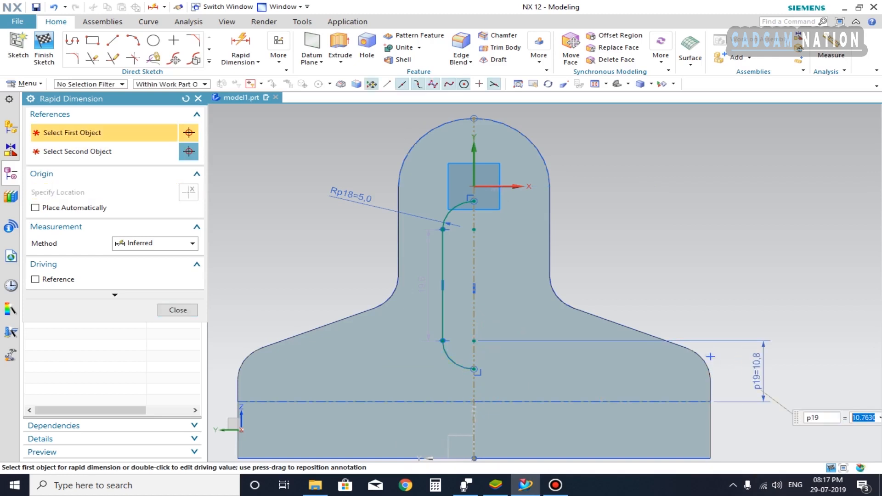
text(12)
key(Return)
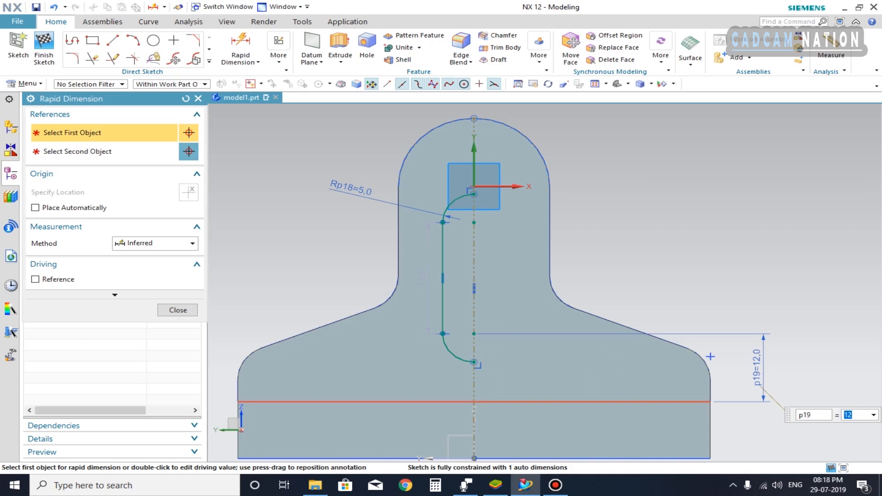
Step: Set the vertical distance between the half-slot's lower and upper arc centres to 26 mm
click(474, 362)
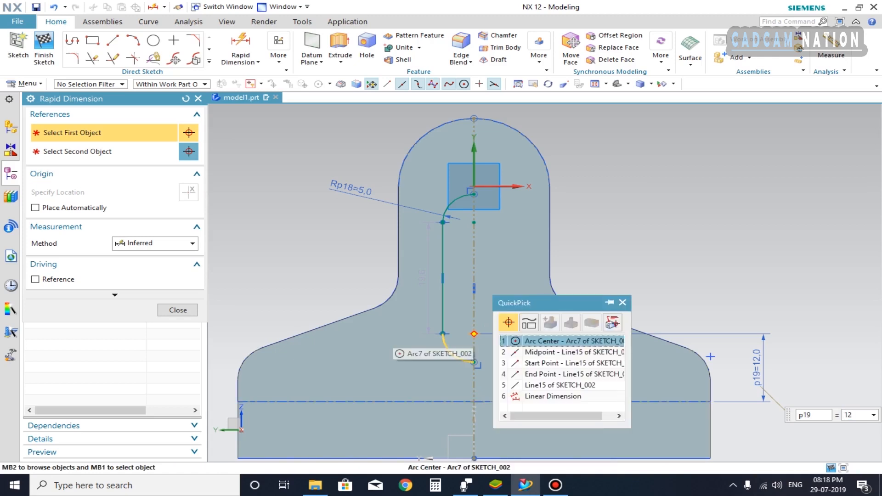
click(551, 341)
click(189, 151)
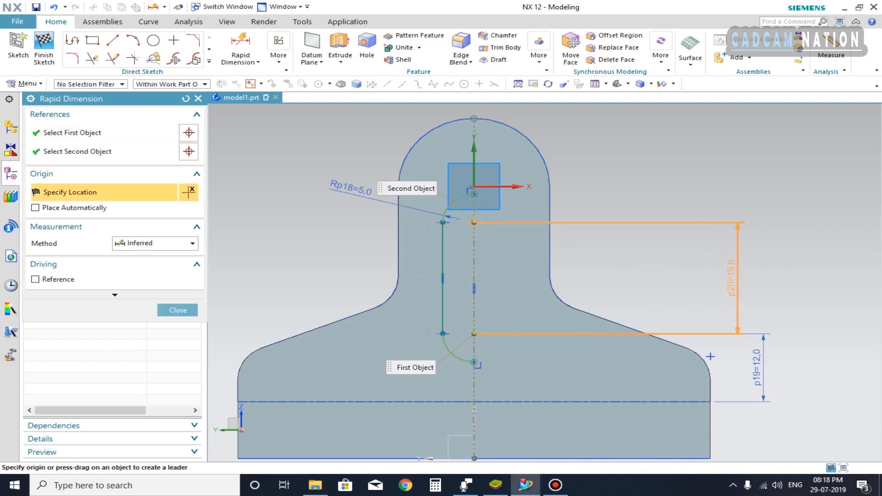
click(737, 275)
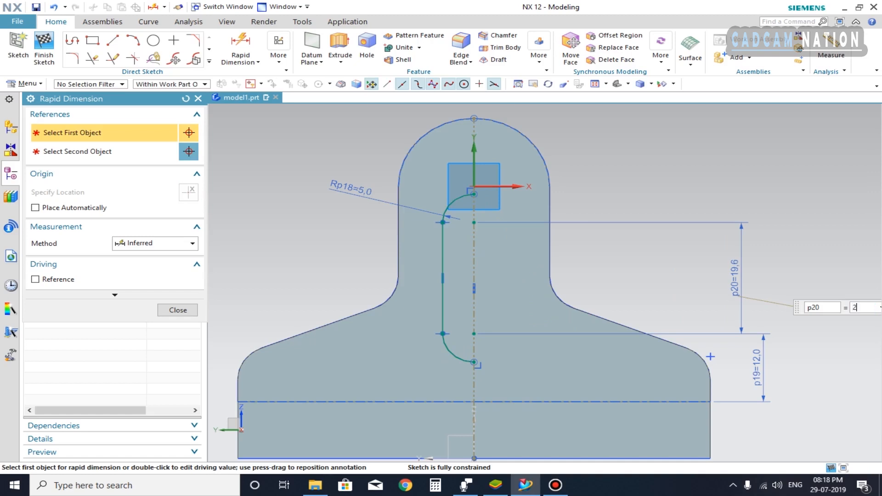
text(26)
key(Return)
key(Escape)
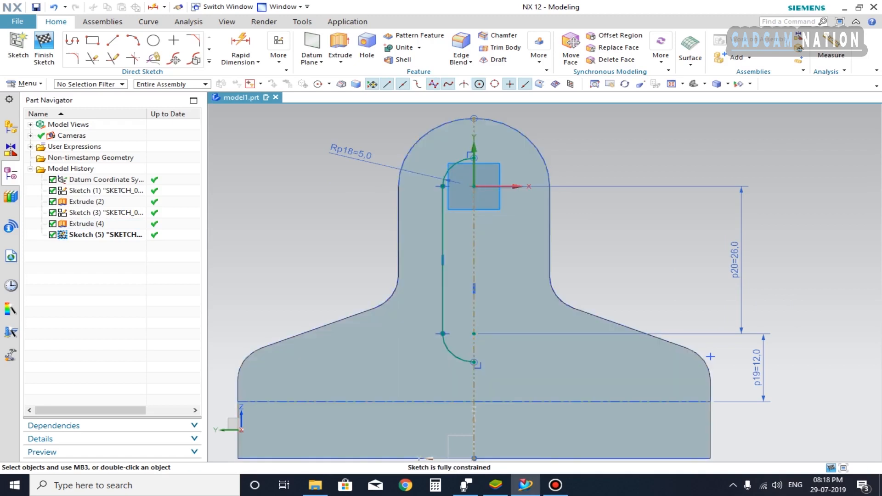
Step: Mirror the half-slot's connected curves about the vertical reference line to complete the slot profile
click(209, 61)
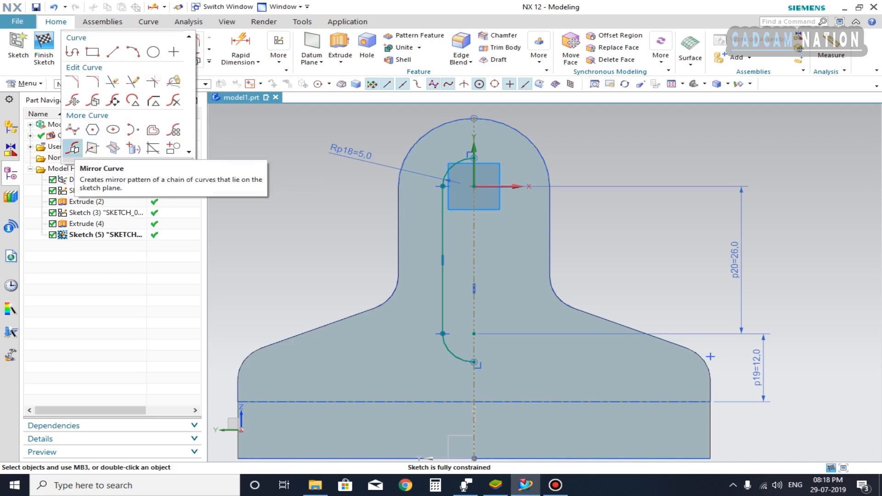
click(73, 147)
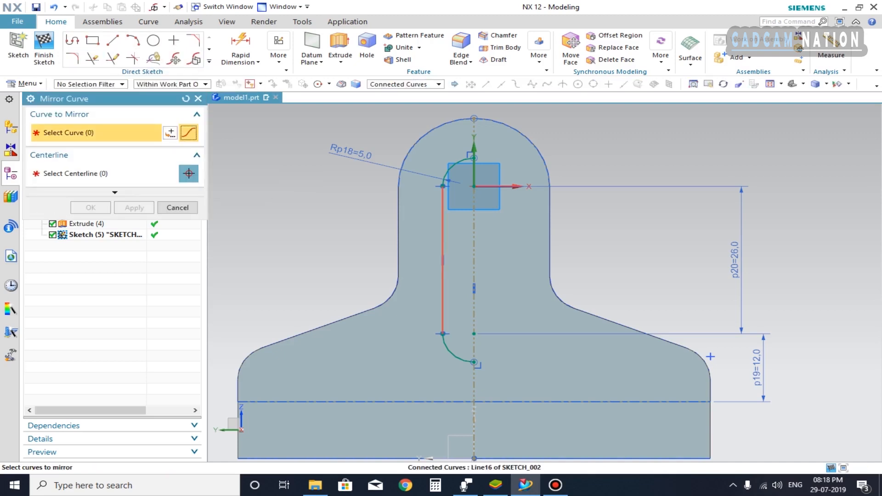
click(442, 276)
middle_click(710, 357)
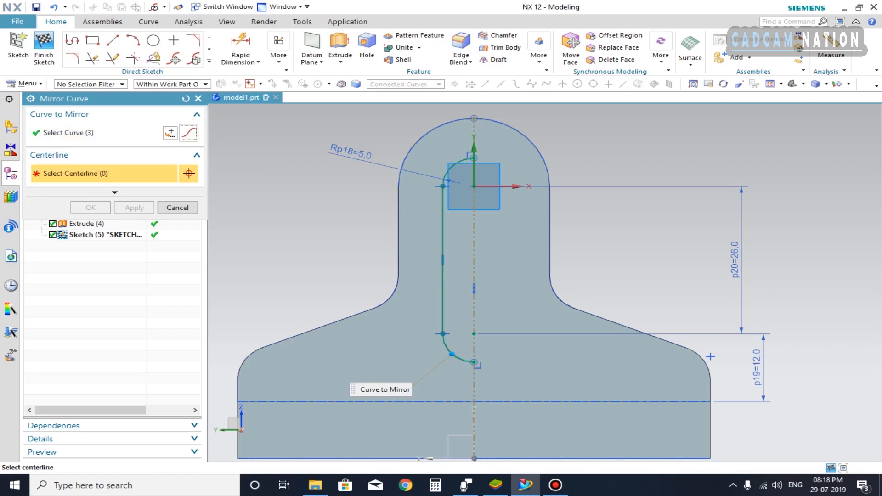
click(474, 258)
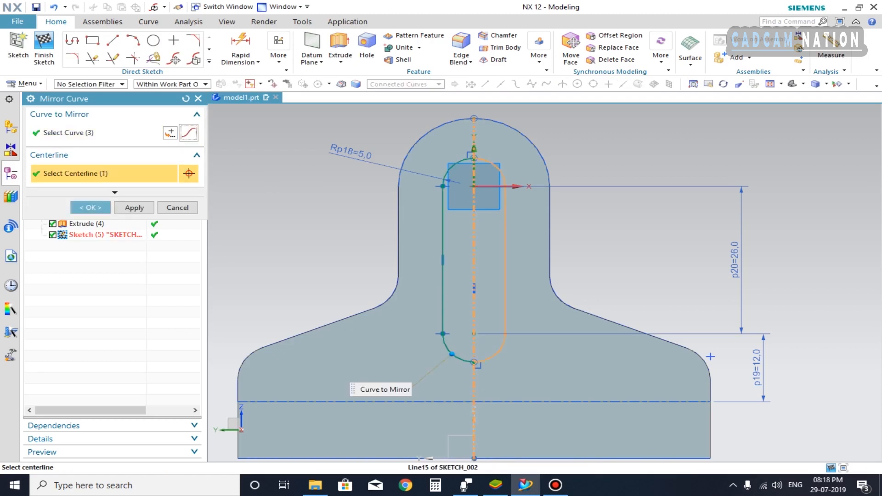
middle_click(709, 356)
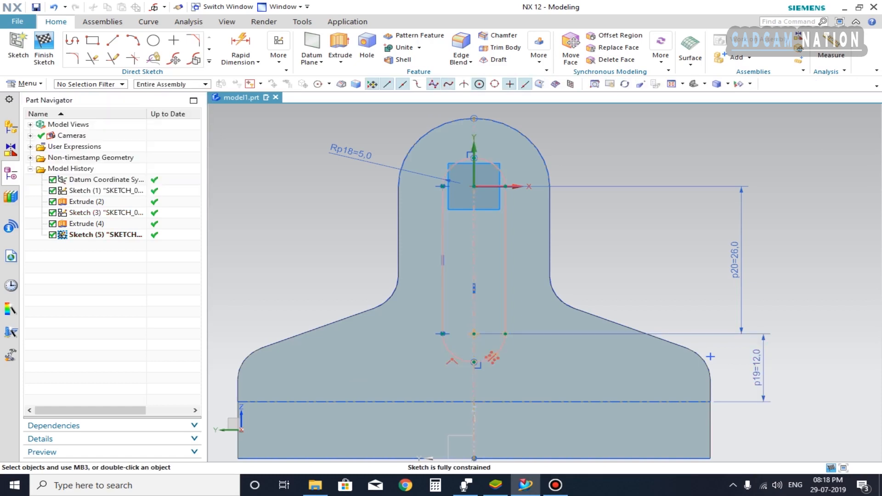
Step: Extrude the slot profile 10 mm in the reversed direction with the Inferred Boolean to cut it through the upright
scroll(508, 352, down, 2)
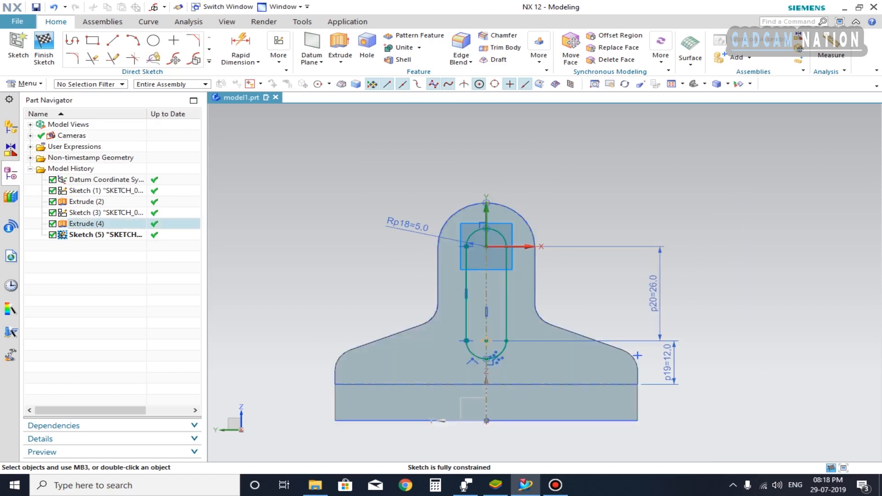
scroll(525, 370, up, 1)
scroll(525, 372, down, 2)
mouse_move(615, 358)
middle_down()
mouse_move(675, 385)
mouse_move(495, 379)
mouse_move(604, 370)
middle_up()
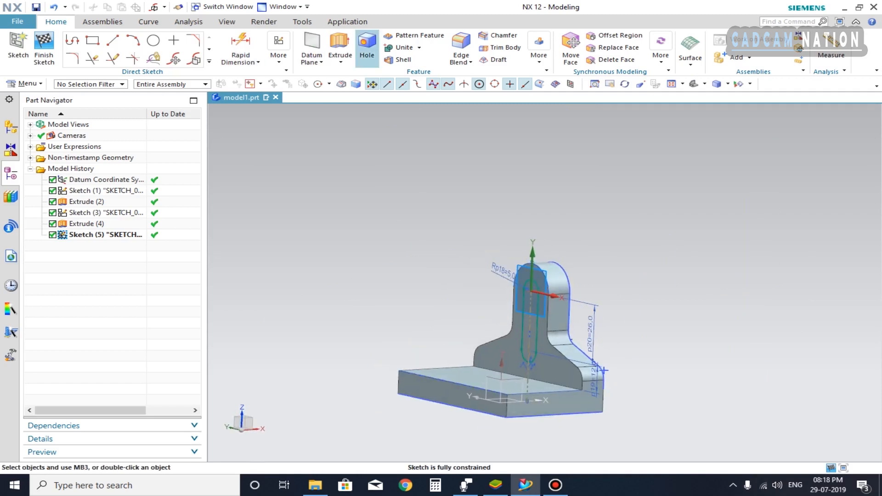
click(340, 45)
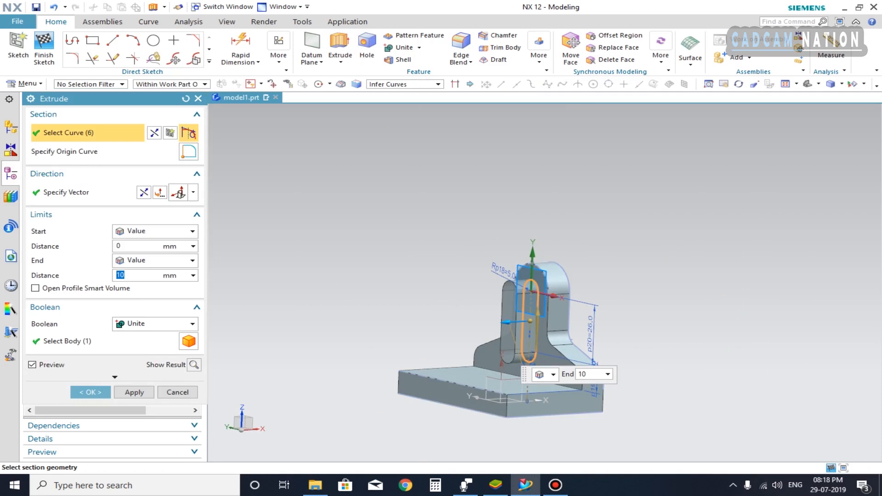
click(144, 193)
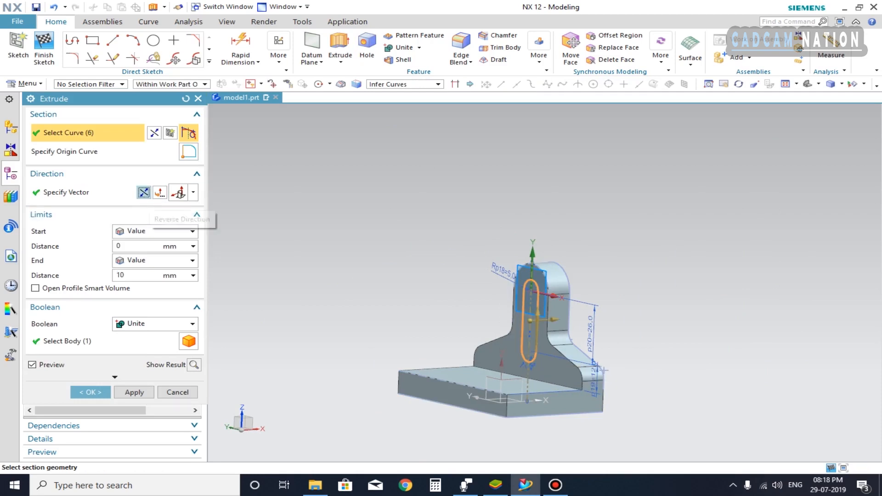
click(156, 324)
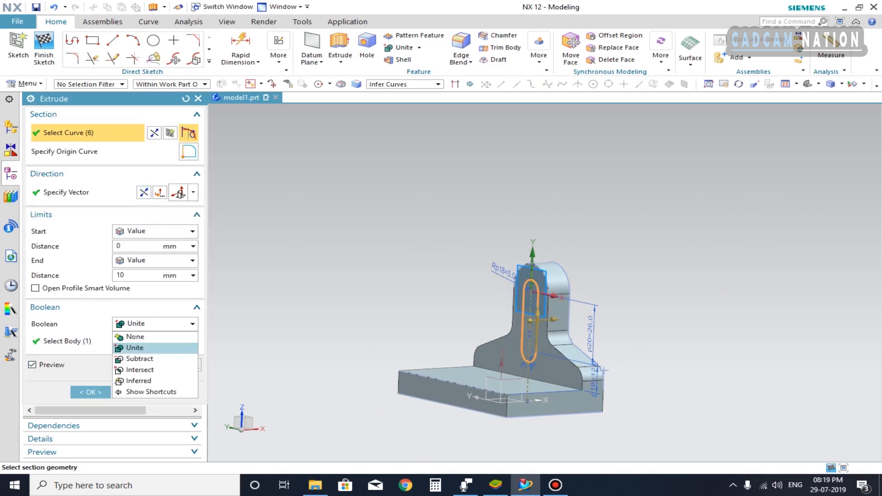
click(138, 380)
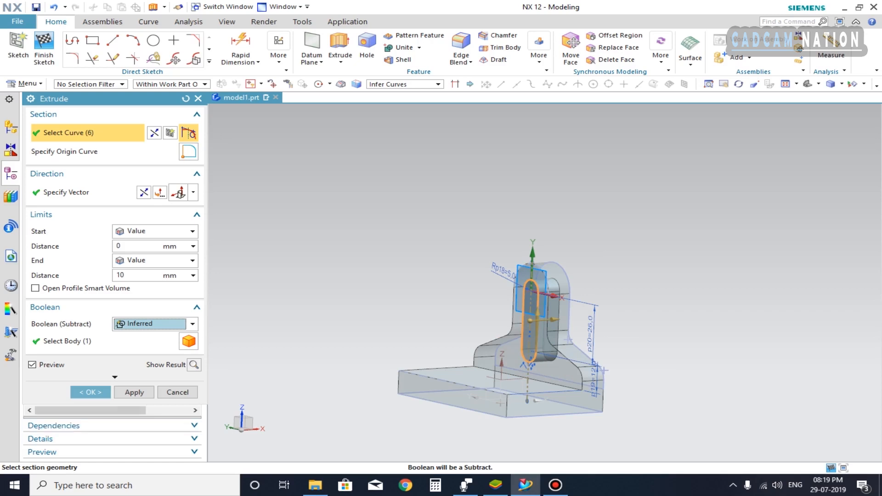
click(90, 392)
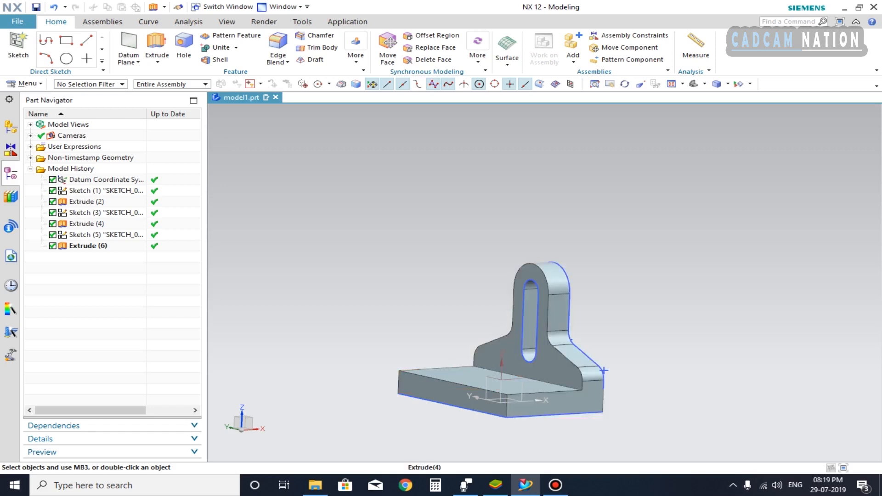
Step: Apply a 6 mm circular edge blend to the base plate's two vertical corner edges opposite the upright
scroll(658, 447, up, 1)
middle_drag(590, 351, 613, 271)
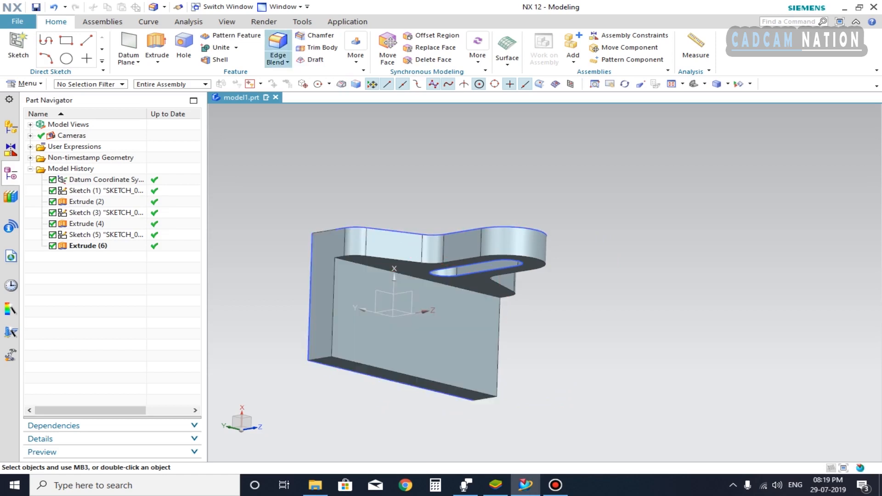
click(278, 48)
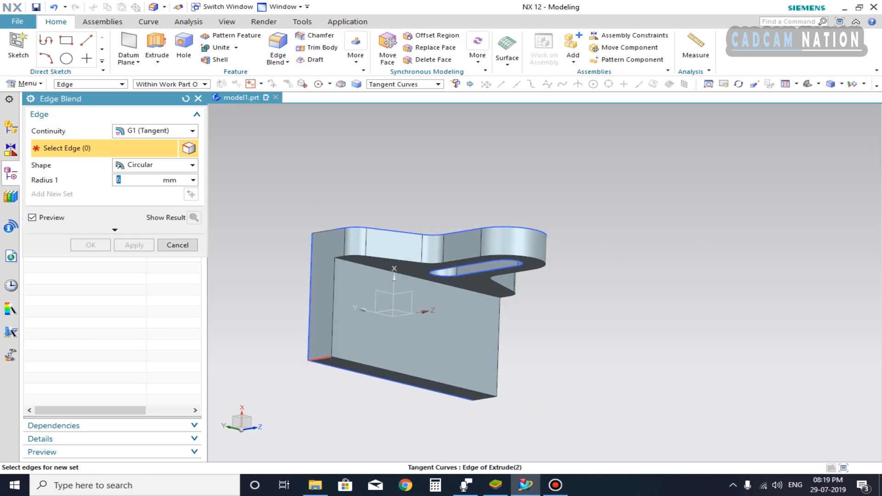
click(319, 357)
middle_drag(464, 331, 363, 298)
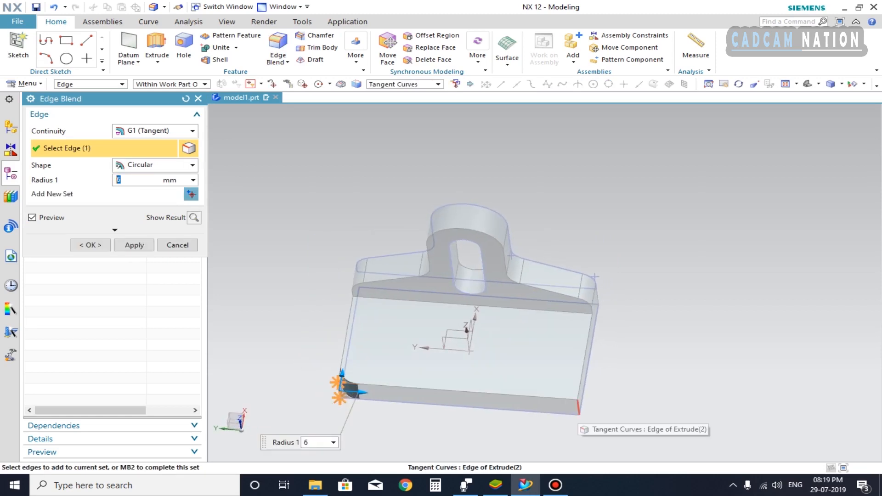
click(578, 406)
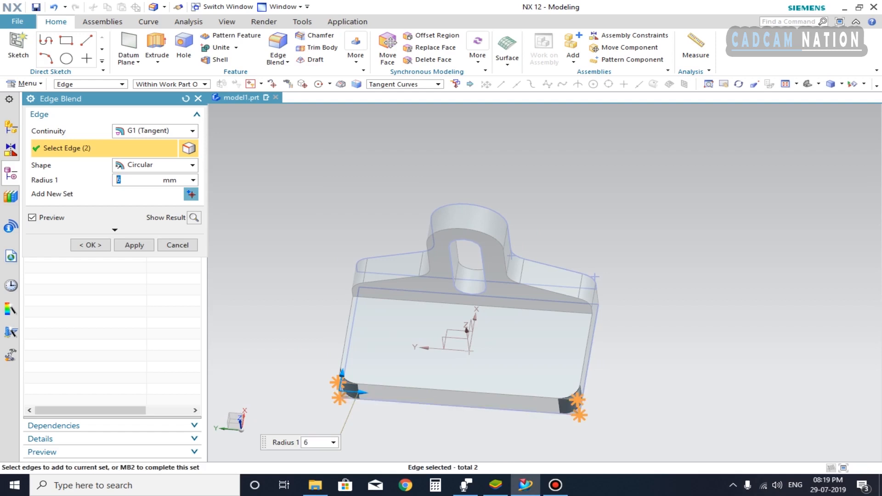
scroll(571, 398, up, 3)
scroll(578, 397, down, 2)
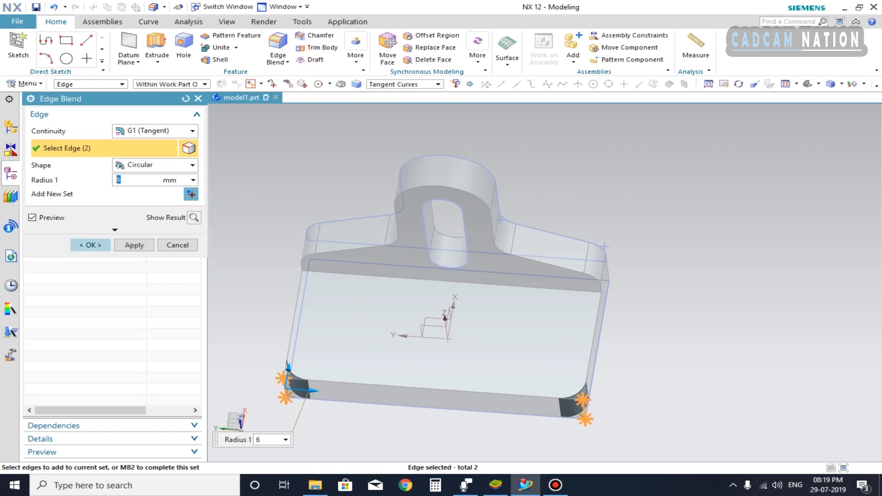
click(91, 245)
Step: Create a new sketch on the top face of the base plate
middle_drag(604, 247, 561, 266)
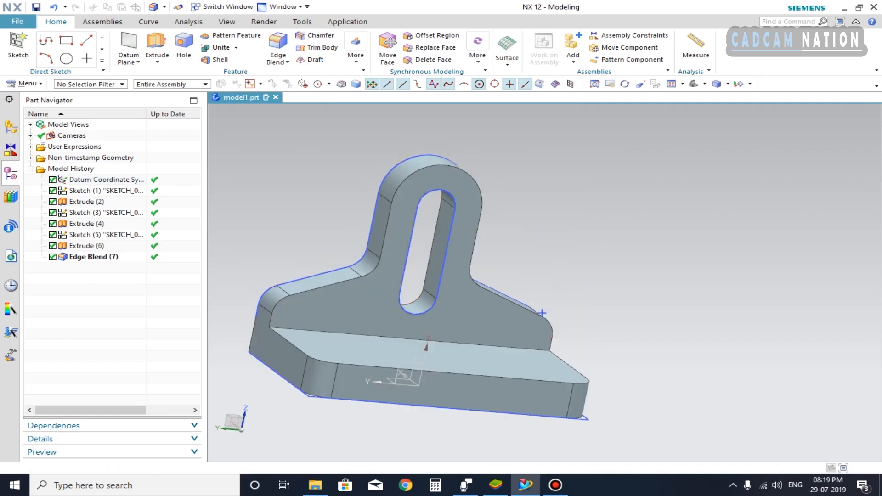
click(19, 46)
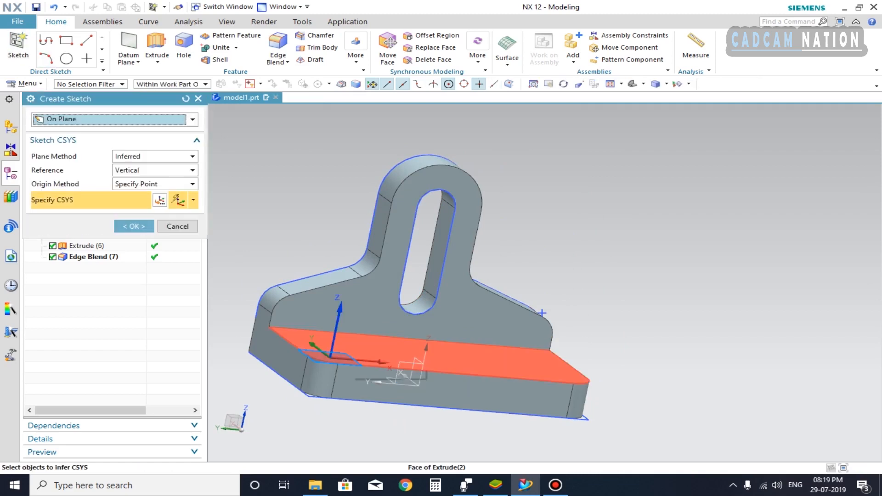
click(395, 353)
click(133, 226)
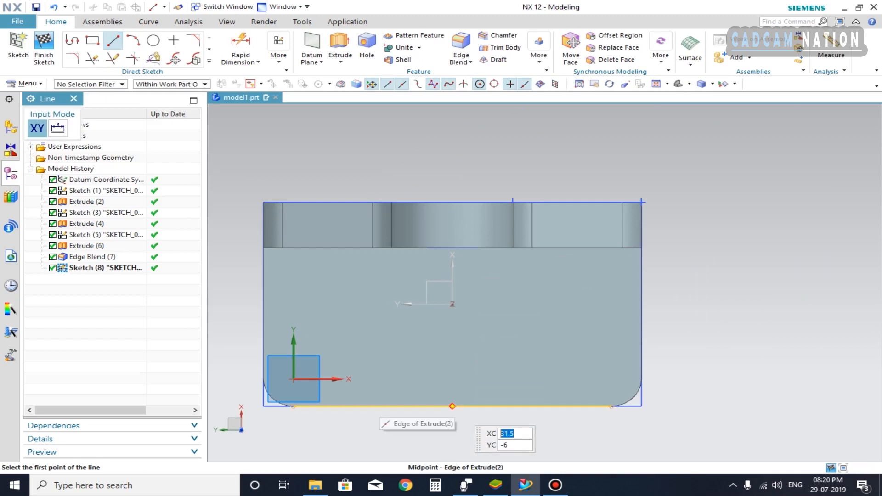
Step: Sketch a line at 90 degrees from the midpoint of the plate's front edge to beyond the upright
click(452, 406)
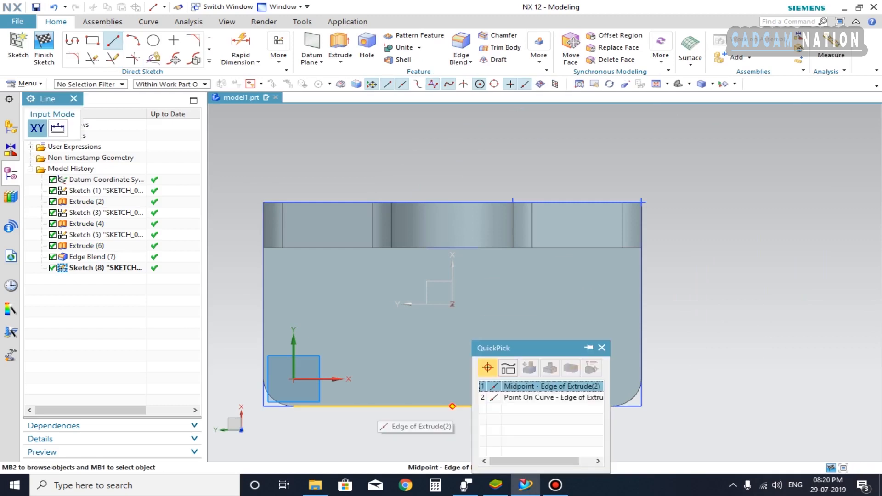
click(528, 386)
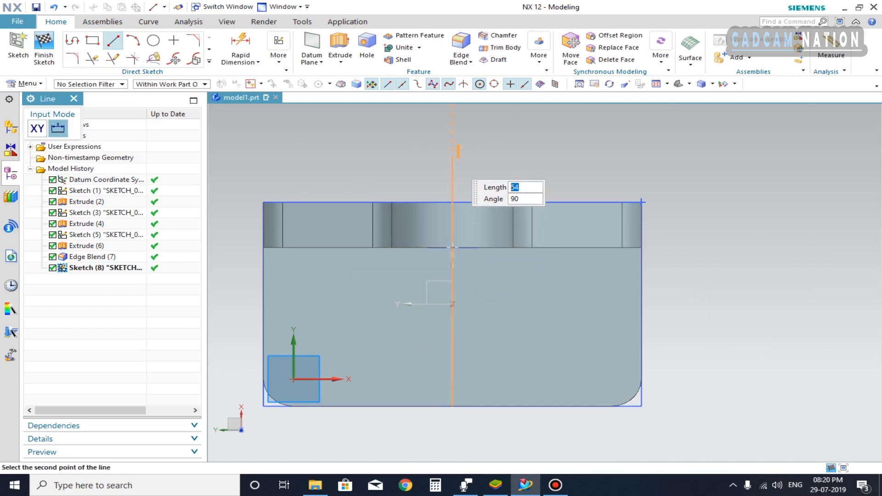
click(453, 161)
key(Escape)
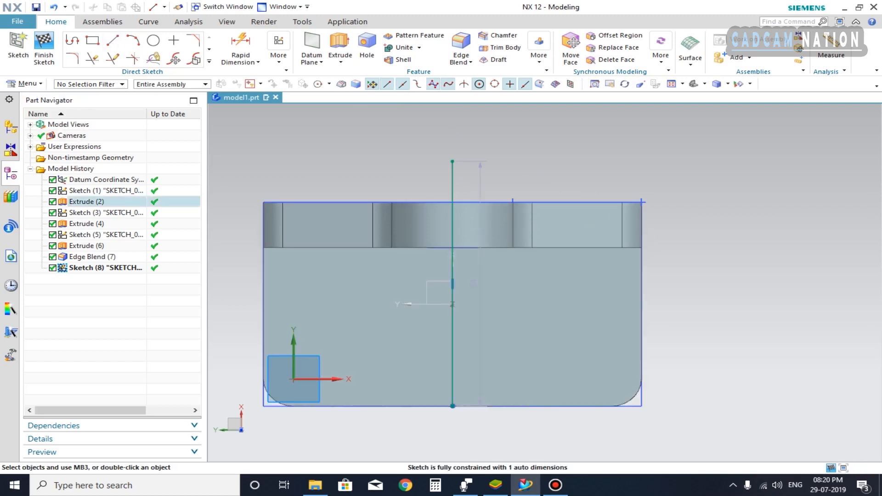
Step: Convert the sketched centre line to a reference line and shorten it to run from the plate's front edge to the upright's face
click(452, 284)
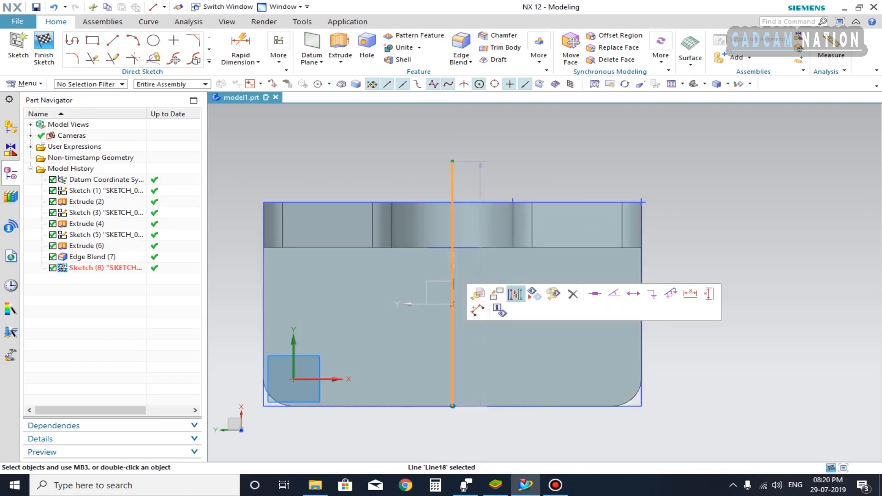
click(515, 294)
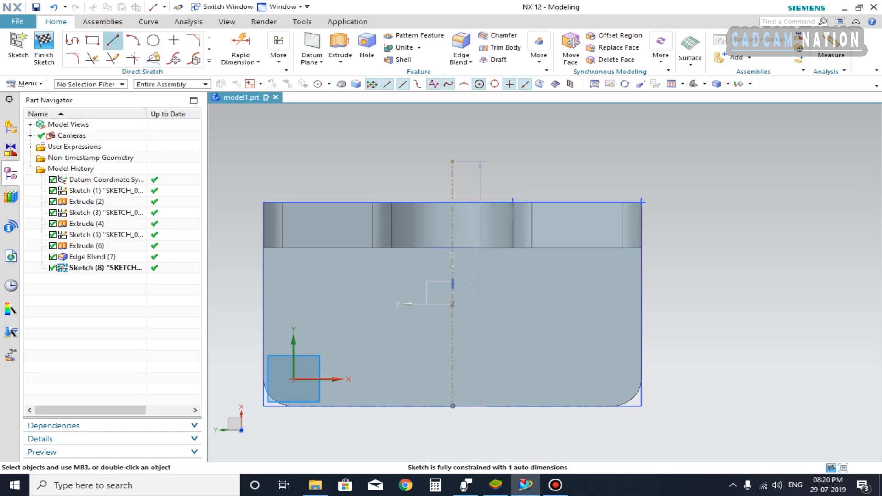
click(112, 40)
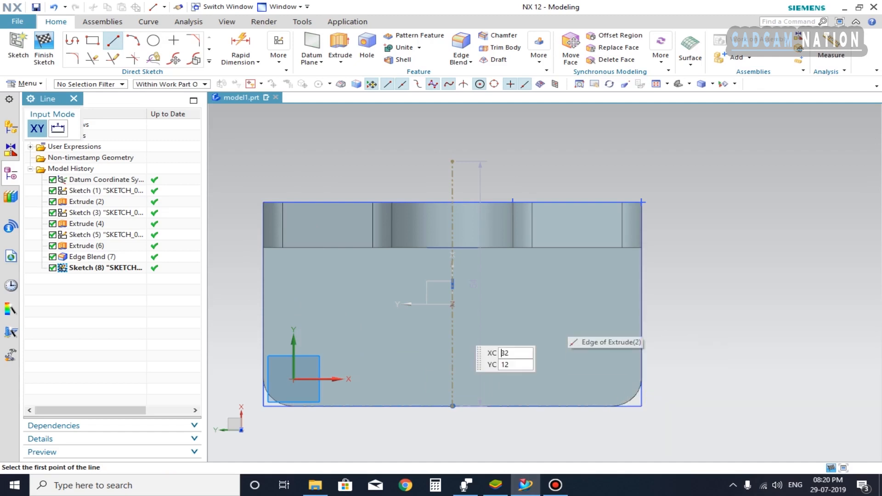
key(Escape)
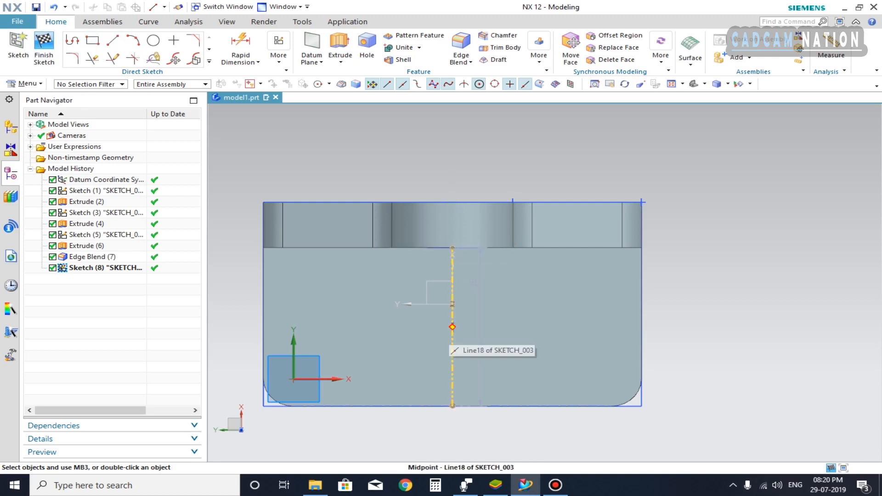
click(452, 327)
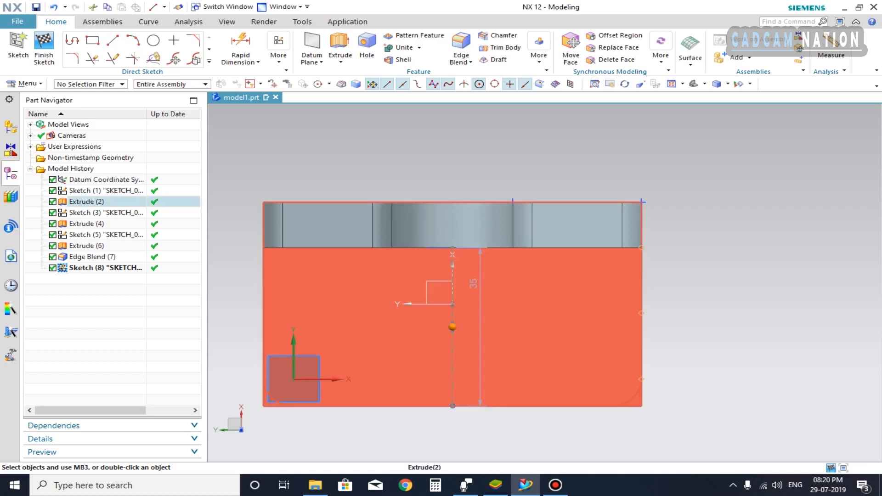
key(Escape)
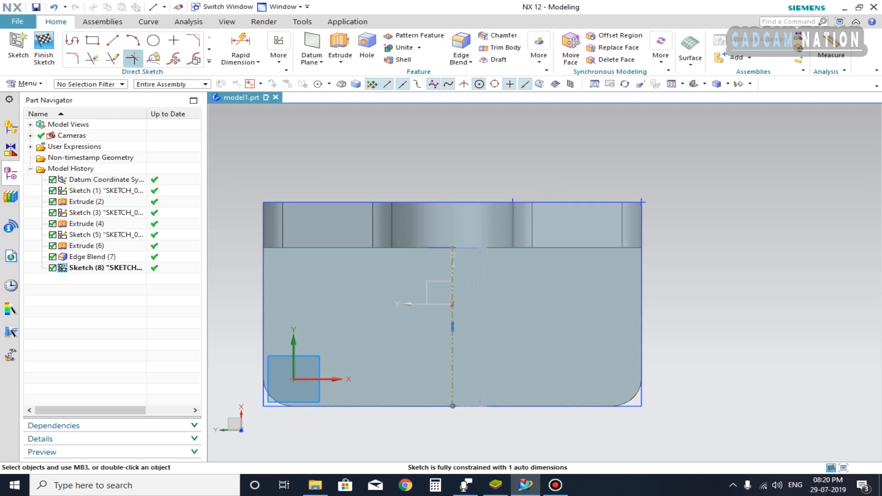
Step: Sketch a horizontal line from the centreline's midpoint to the base plate's right edge and convert it to a reference line
click(113, 41)
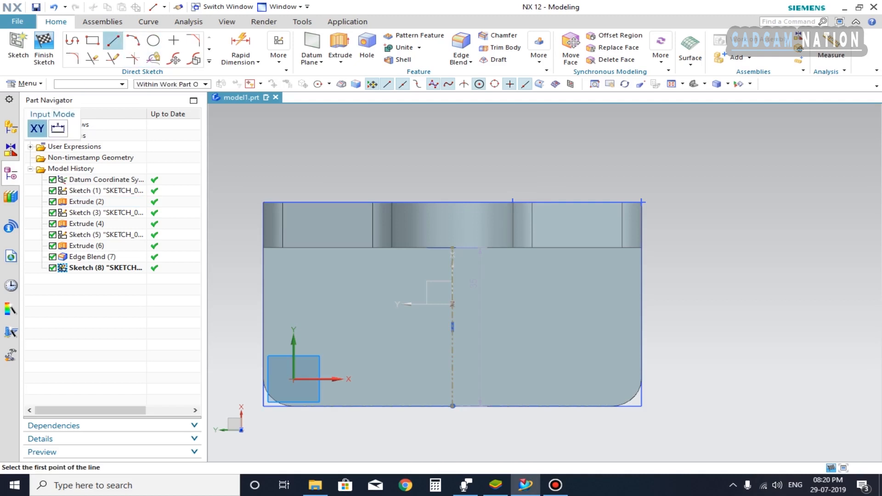
click(452, 326)
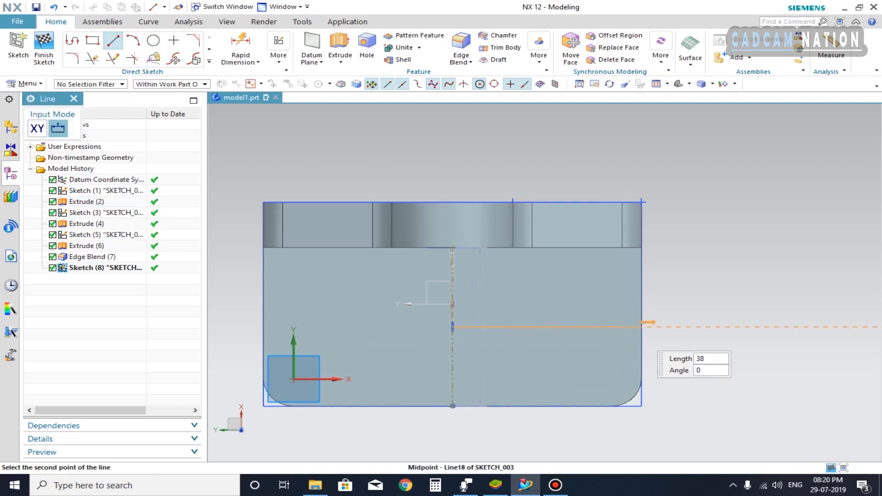
click(641, 327)
key(Escape)
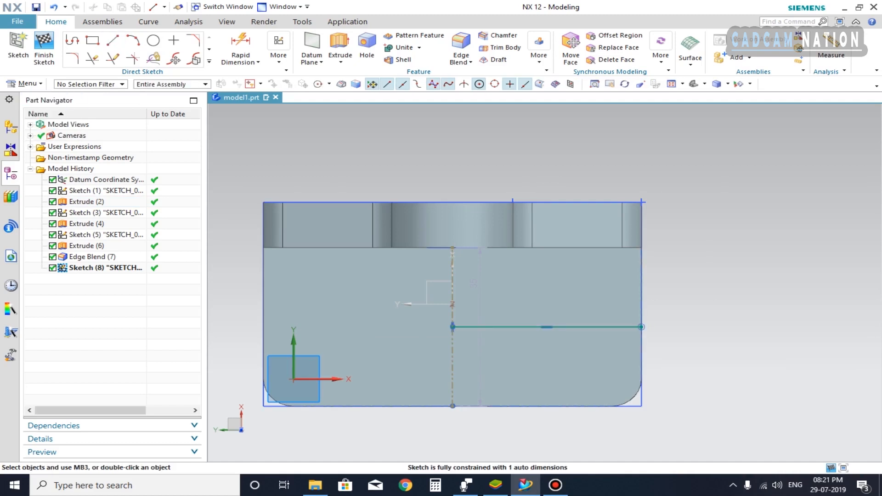
click(594, 327)
click(651, 293)
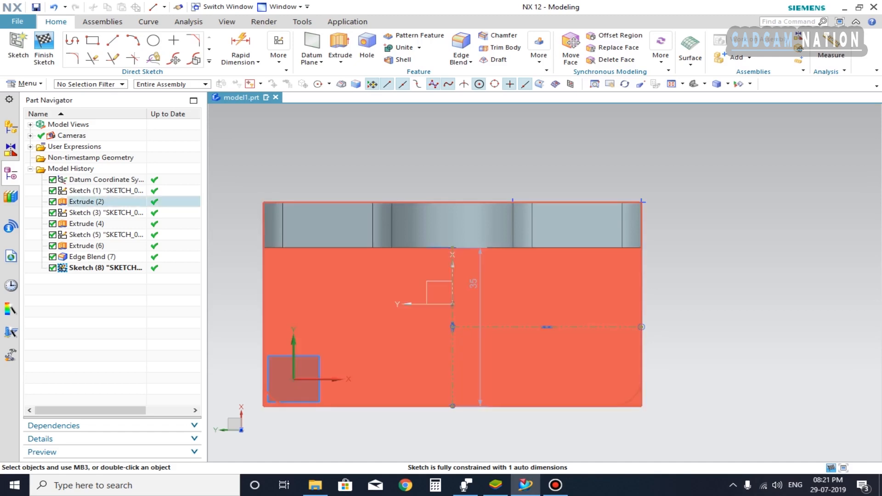
Step: Sketch four circles, each about 8 to 9 mm in diameter, near the corners of the base plate's exposed top face
click(153, 41)
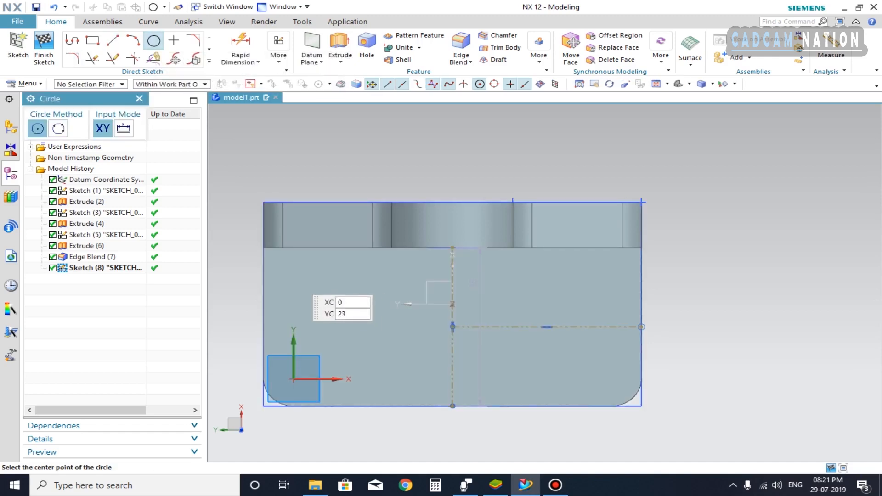
click(308, 280)
click(318, 301)
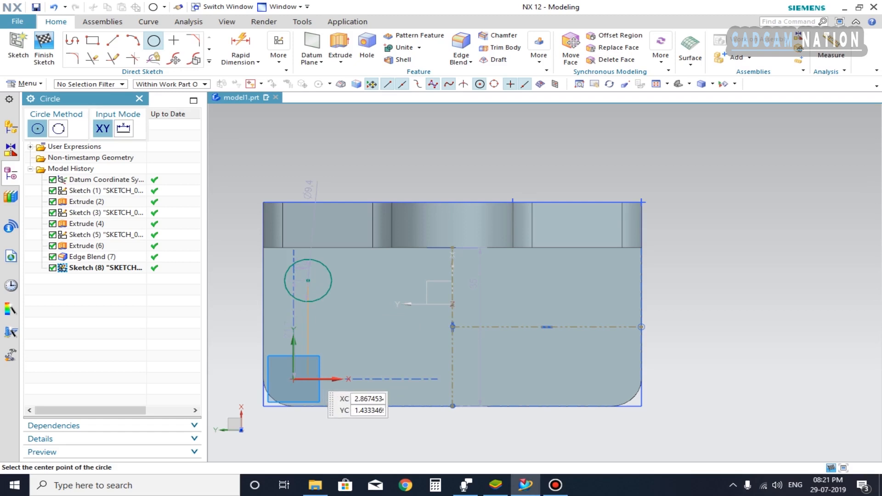
click(307, 373)
click(318, 392)
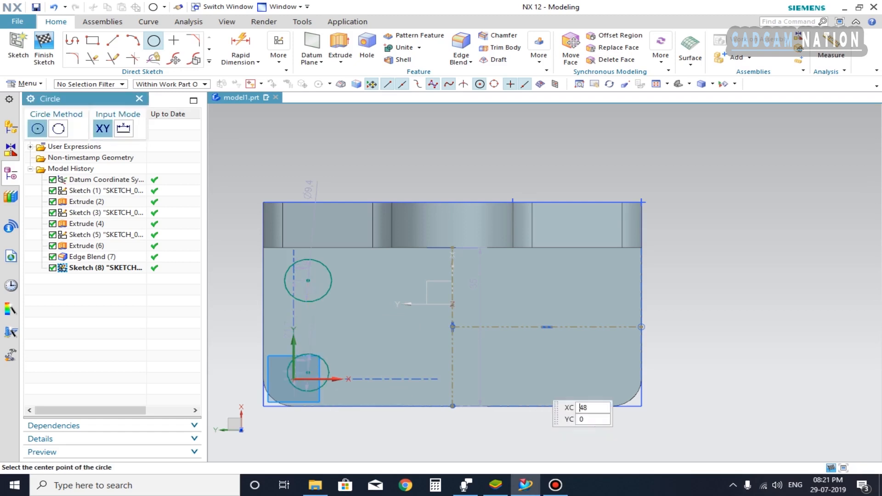
click(608, 371)
click(621, 387)
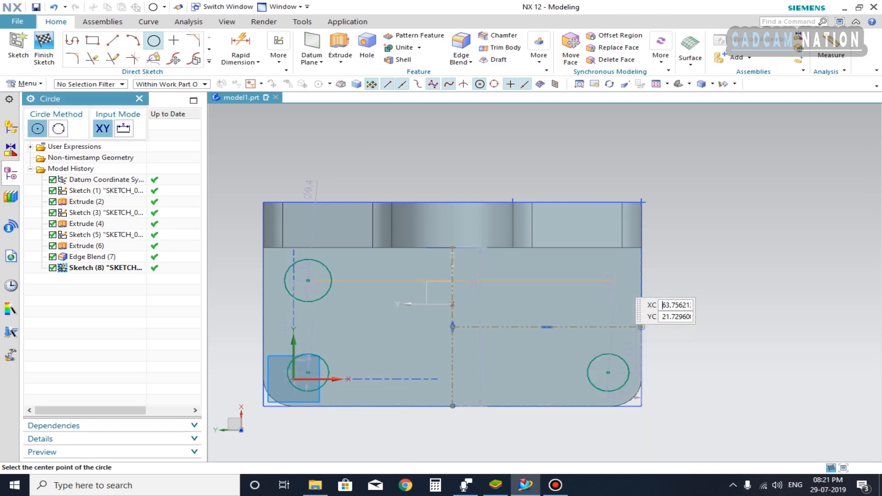
click(608, 280)
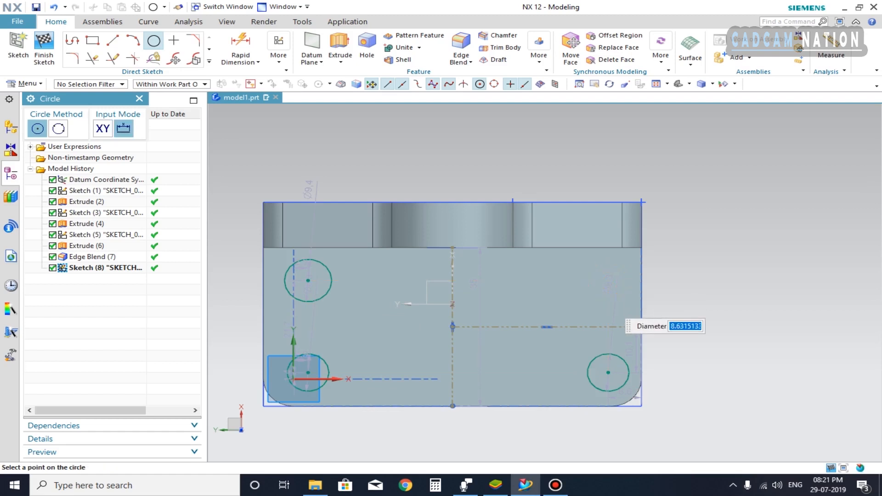
click(619, 297)
key(Escape)
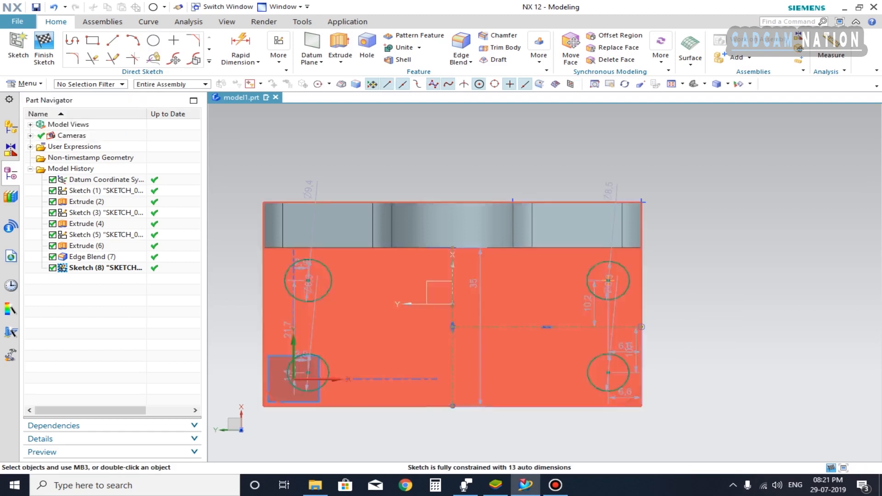
Step: Apply Horizontal Alignment constraints between the centres of the two circles nearest the upright and between the two front circles' centres
click(258, 62)
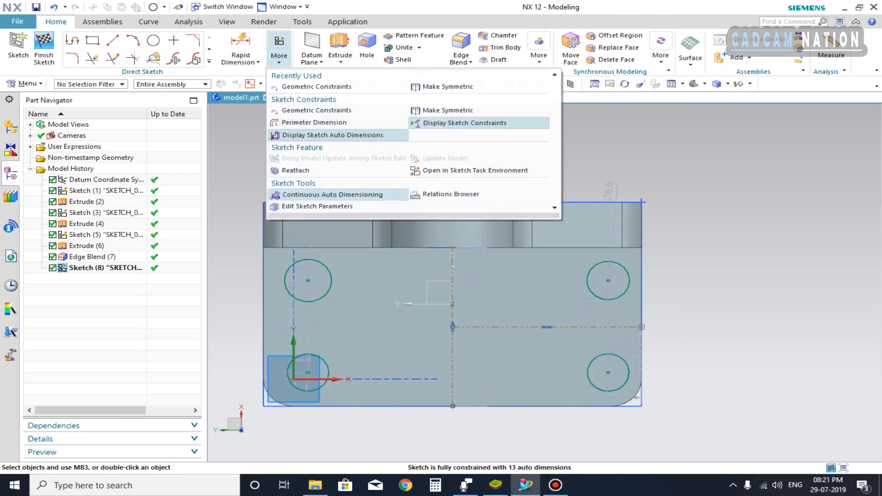
click(299, 75)
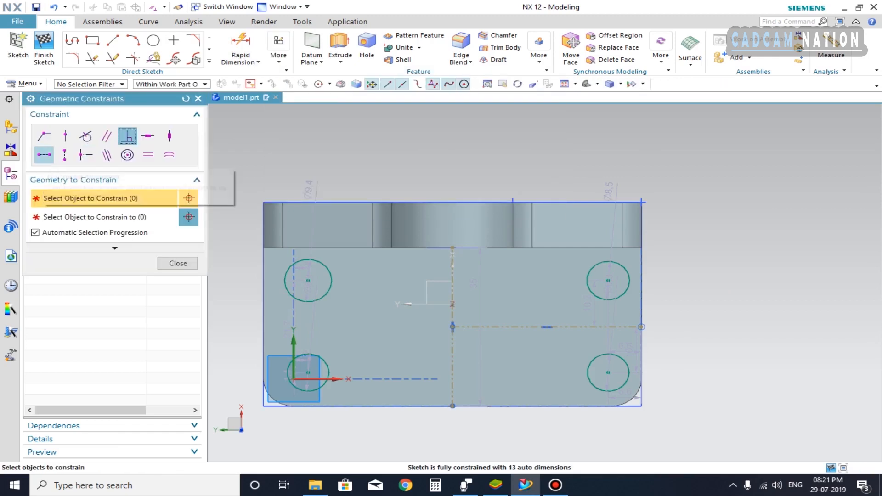
click(44, 155)
click(307, 280)
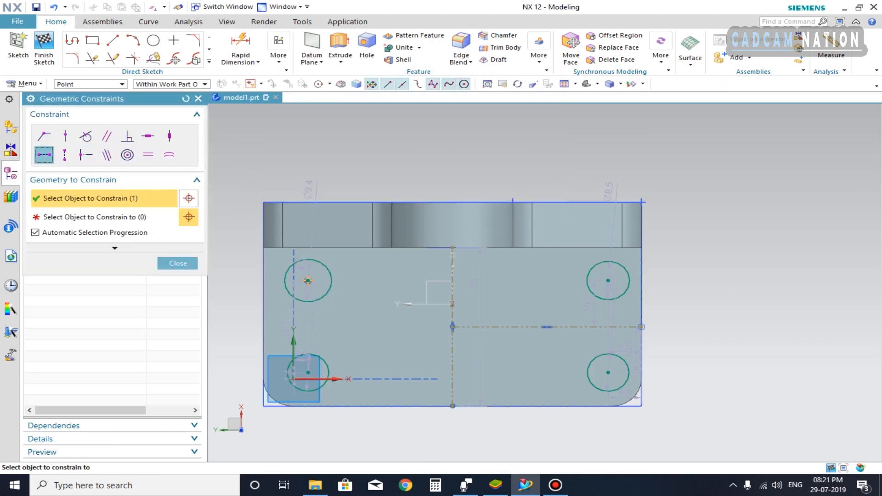
click(607, 280)
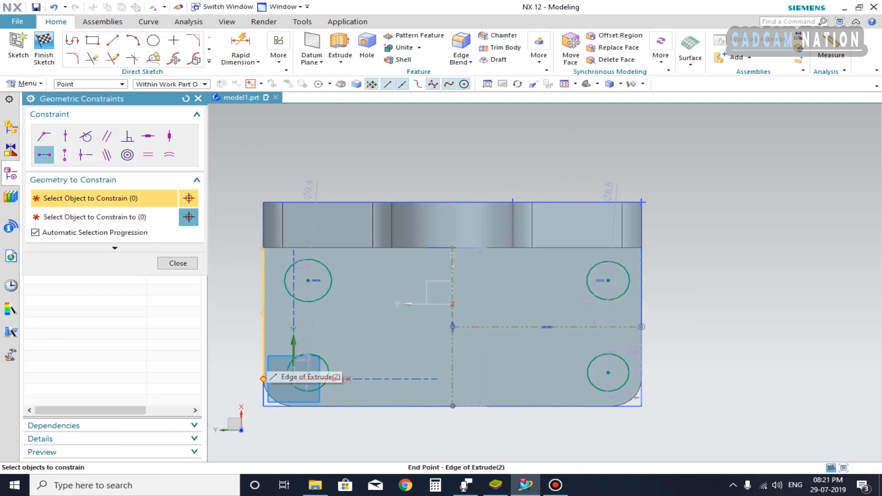
click(307, 373)
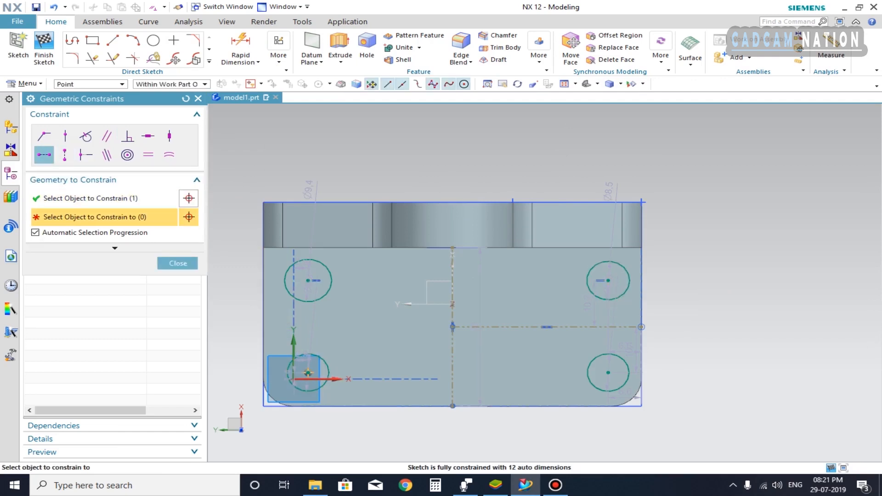
click(607, 372)
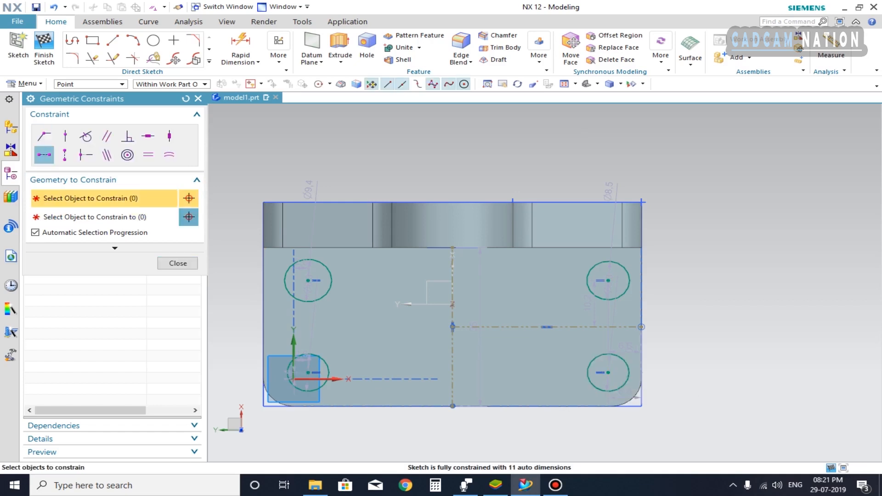
Step: Apply Vertical Alignment constraints between the centres of the two left circles and between the centres of the two right circles
click(65, 154)
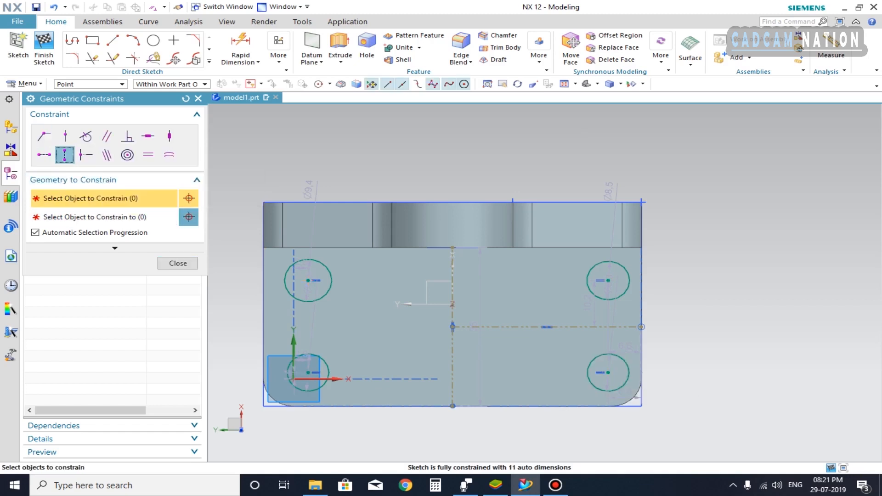
click(307, 280)
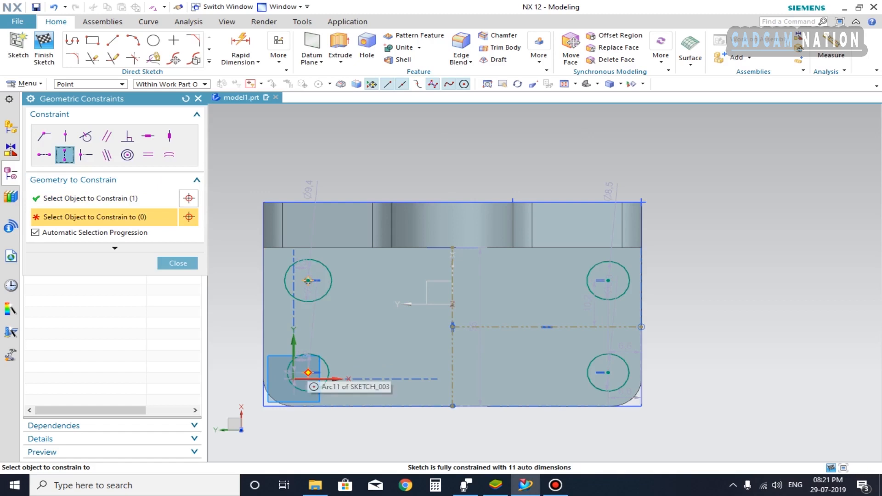
click(307, 372)
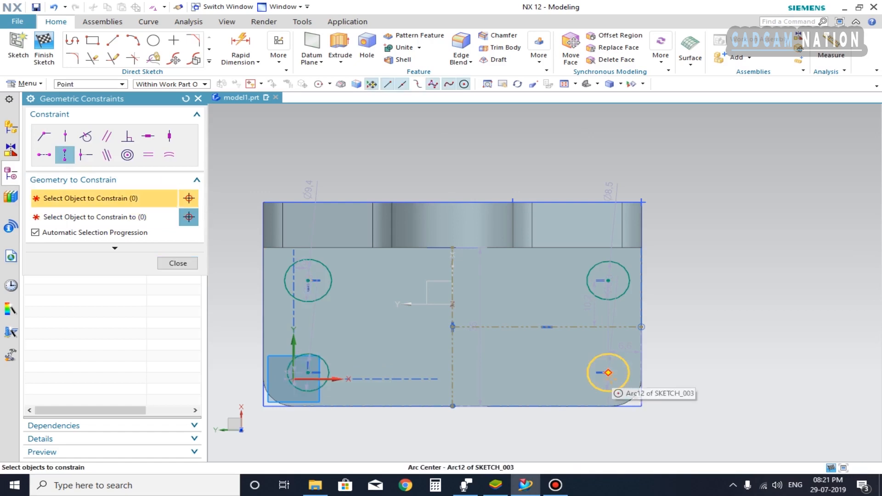
click(608, 373)
click(608, 280)
key(Escape)
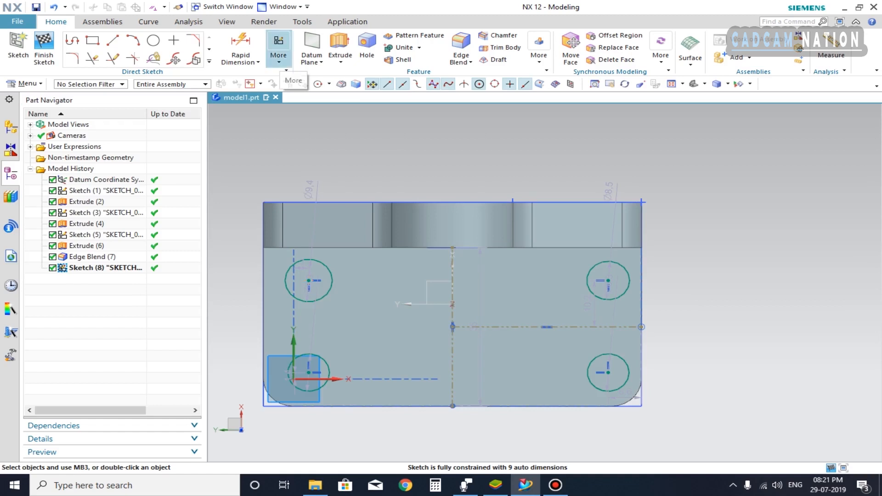
Step: Make the centres of the two circles nearest the upright symmetric about the vertical reference line
click(278, 55)
click(316, 87)
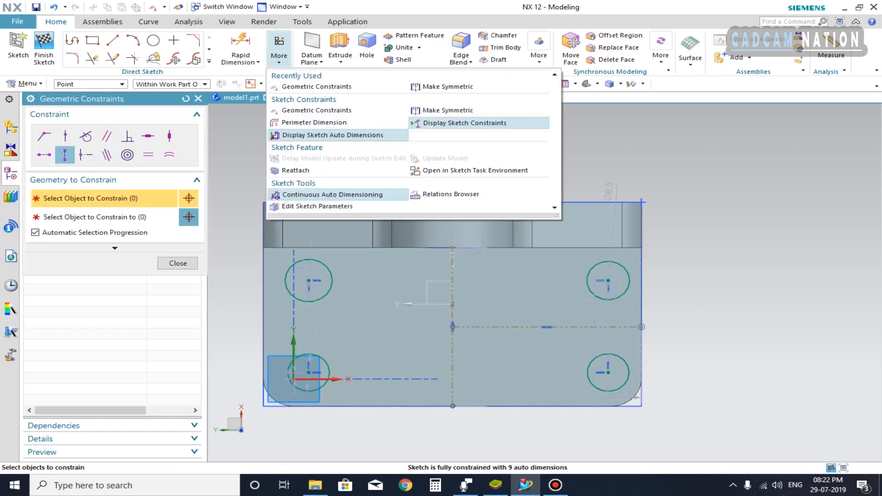
click(441, 87)
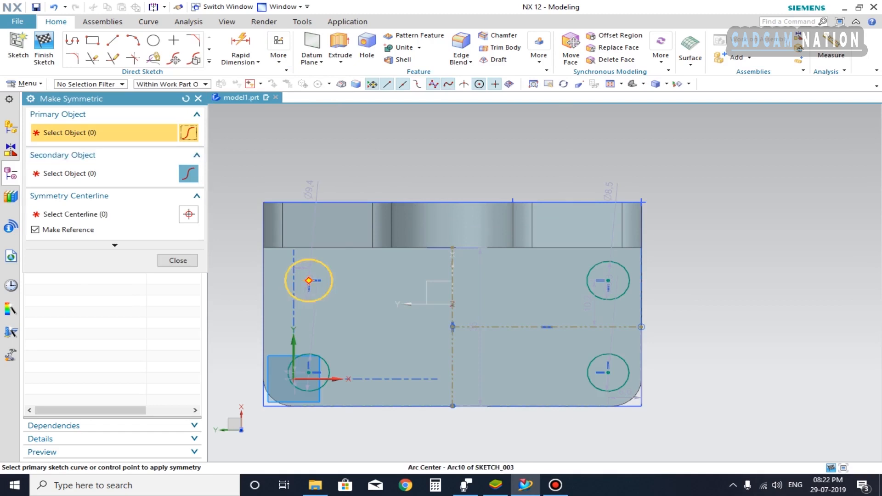
click(309, 280)
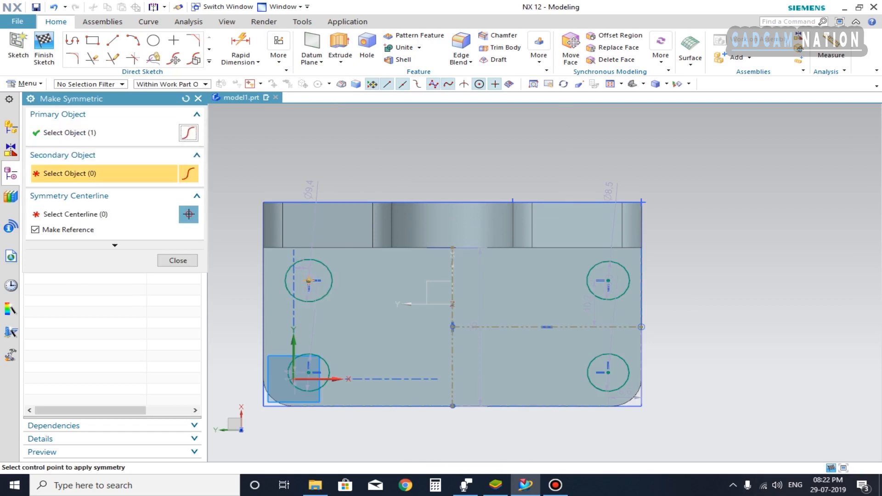
click(608, 280)
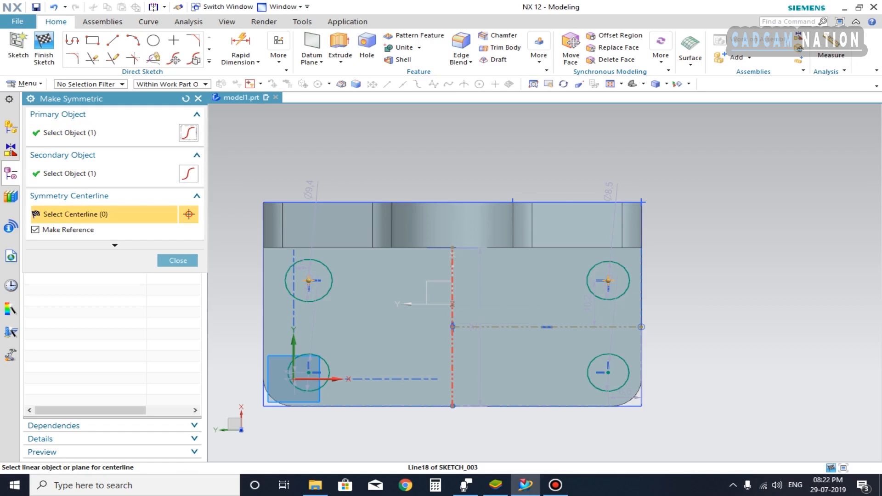
click(453, 317)
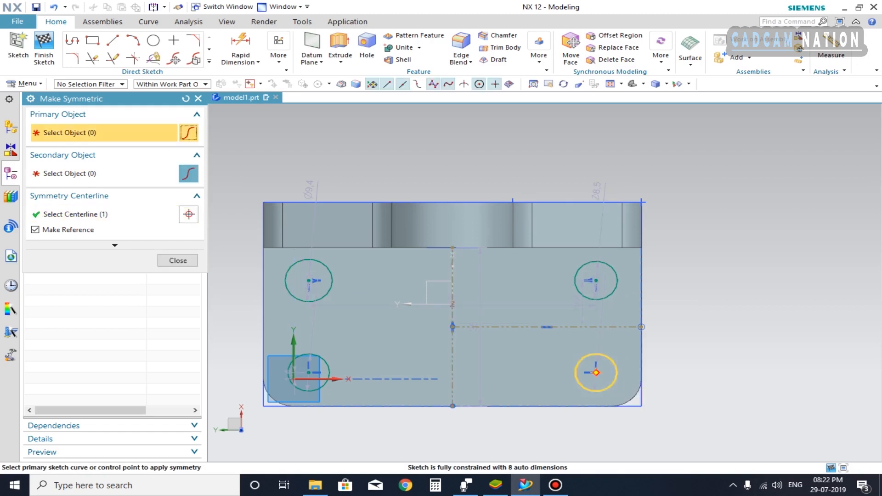
Step: Make the centres of the two right circles symmetric about the horizontal reference line
click(189, 214)
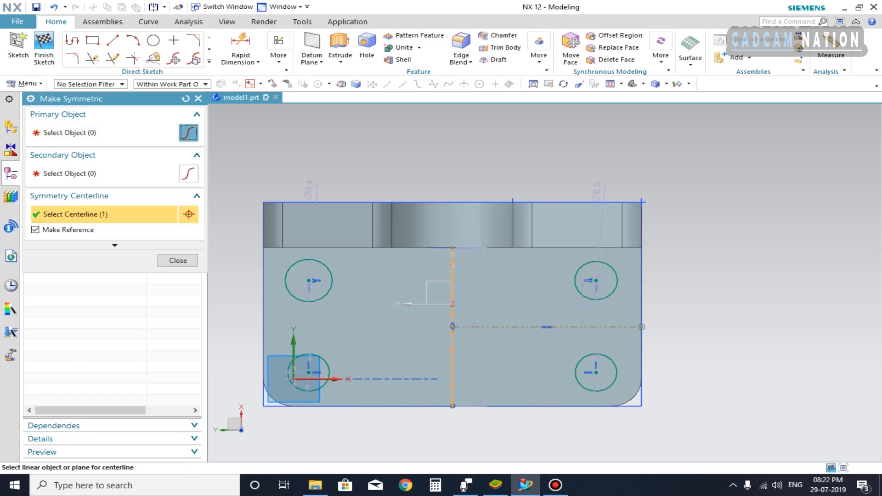
click(189, 132)
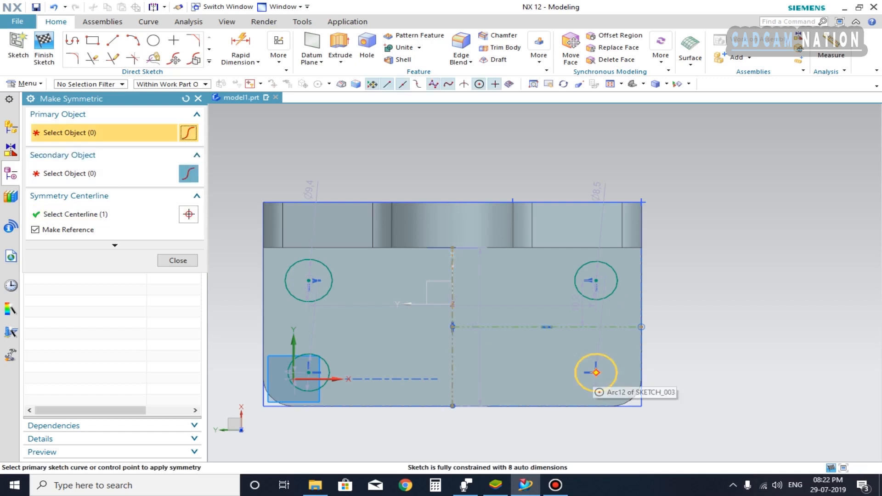
click(596, 372)
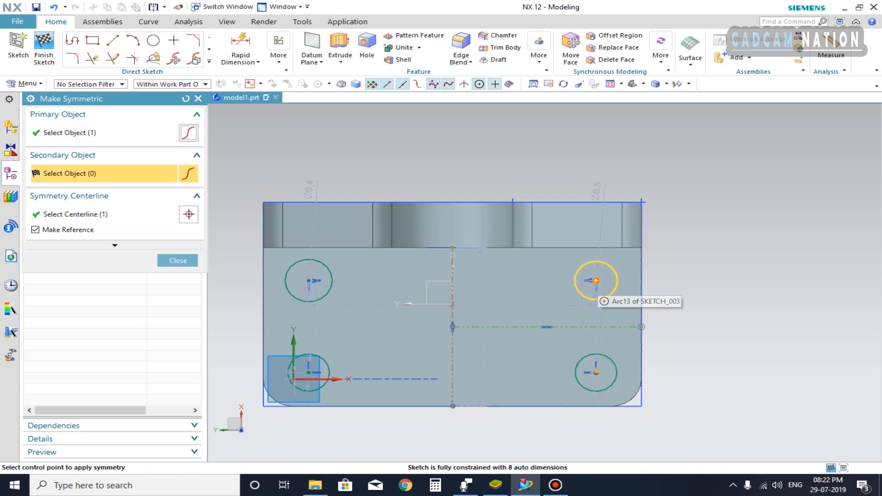
click(596, 280)
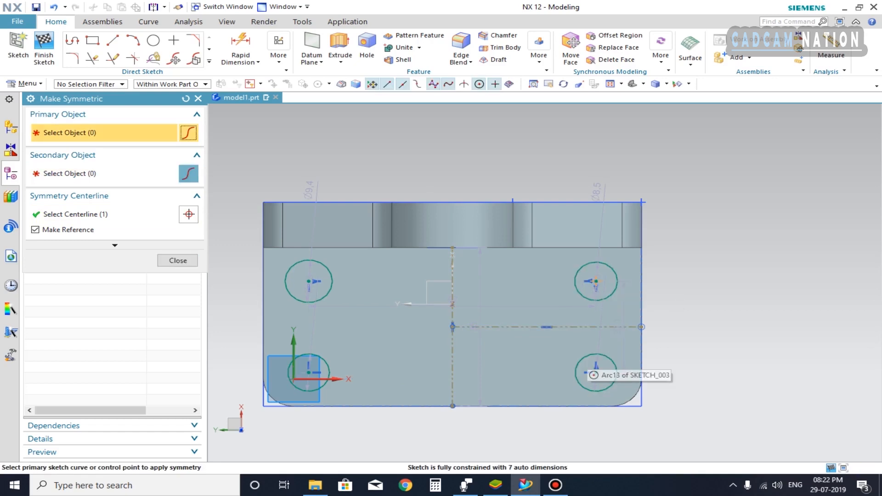
Step: Shift the front right circle's centre slightly outward toward the plate corner so all four symmetric circles spread apart
key(Escape)
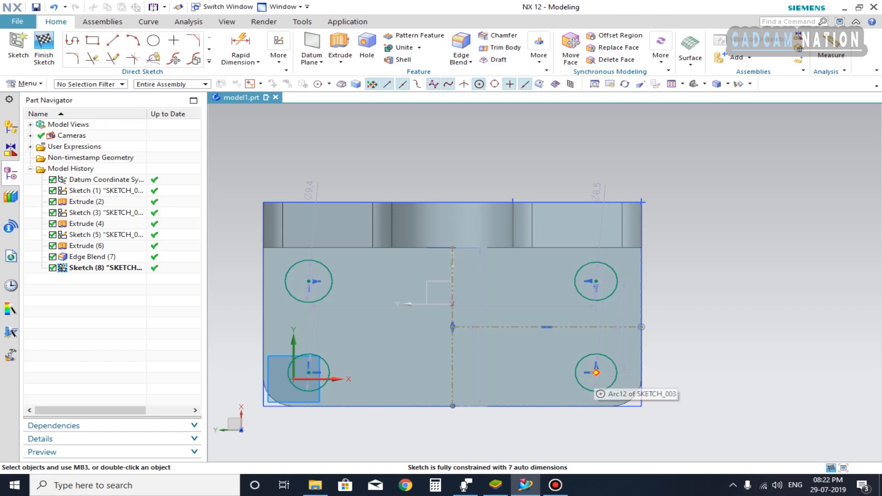
mouse_move(596, 372)
mouse_down()
mouse_move(598, 382)
mouse_move(572, 377)
mouse_move(600, 376)
mouse_move(583, 368)
mouse_move(596, 384)
mouse_move(597, 367)
mouse_move(600, 380)
mouse_up()
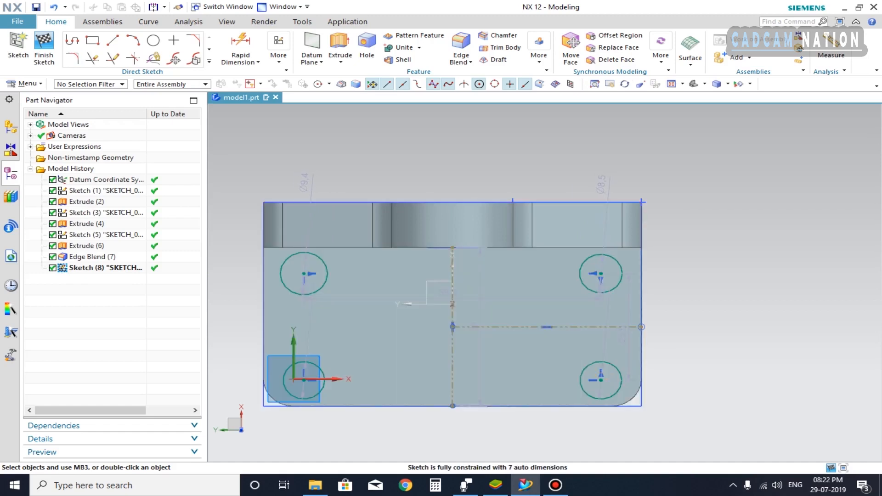
click(241, 46)
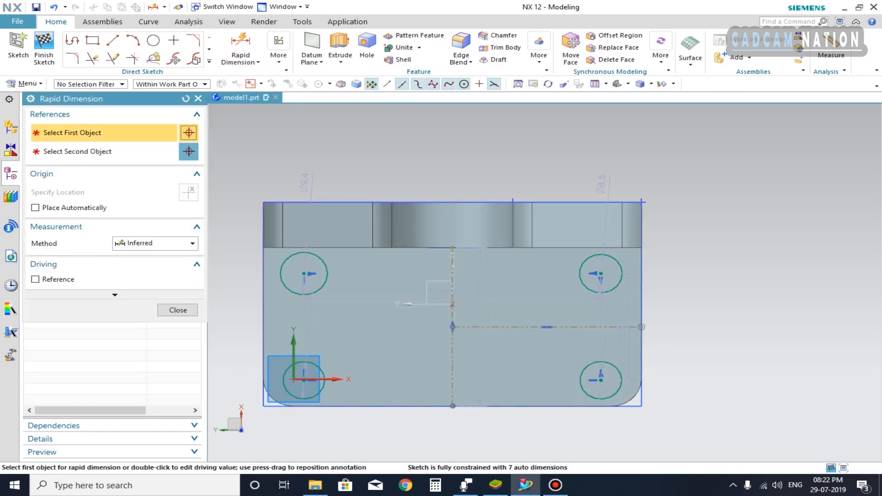
key(Escape)
Step: Reposition the circle spacing dimension and the four circle diameter dimensions outside the plate outline
drag(446, 293, 452, 164)
drag(263, 183, 253, 180)
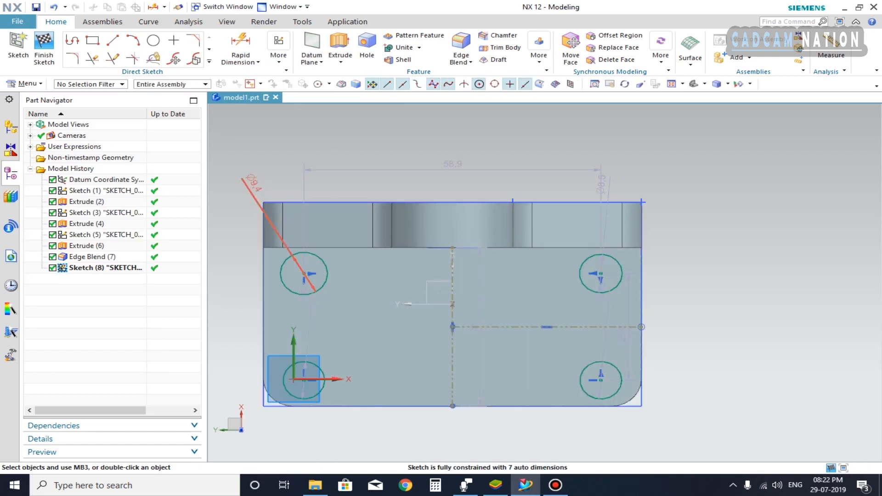
drag(601, 184, 661, 184)
drag(658, 320, 709, 389)
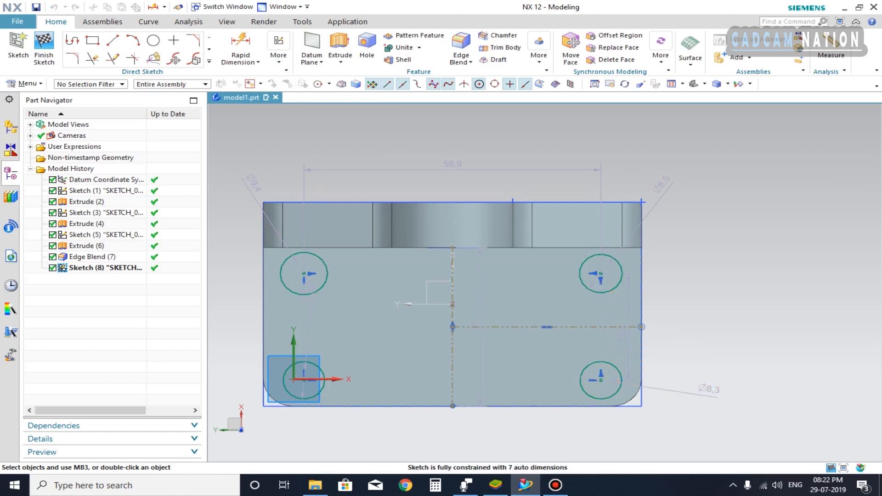
drag(305, 298, 268, 438)
Step: Set the diameters of all four base circles to 10 mm
click(278, 51)
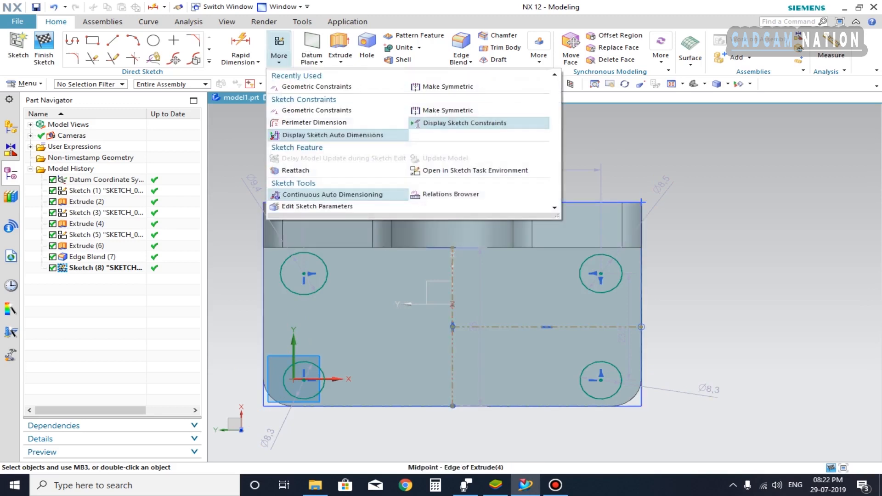
click(414, 123)
double_click(661, 184)
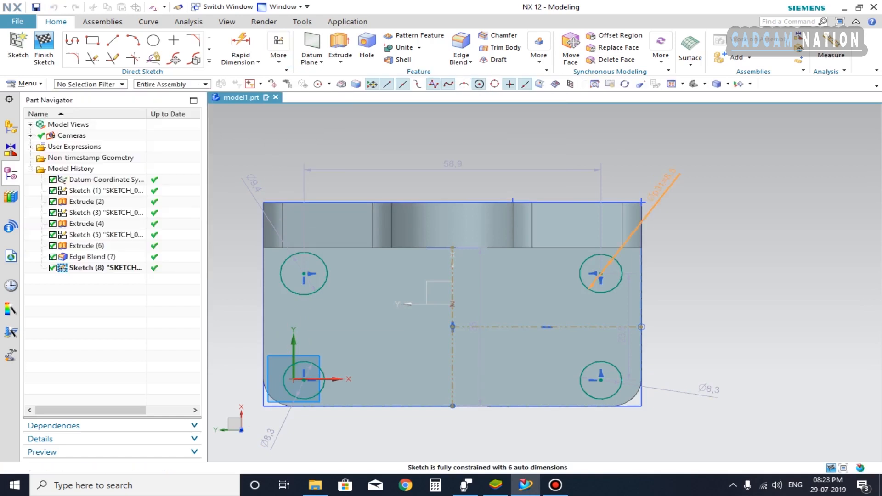
text(1)
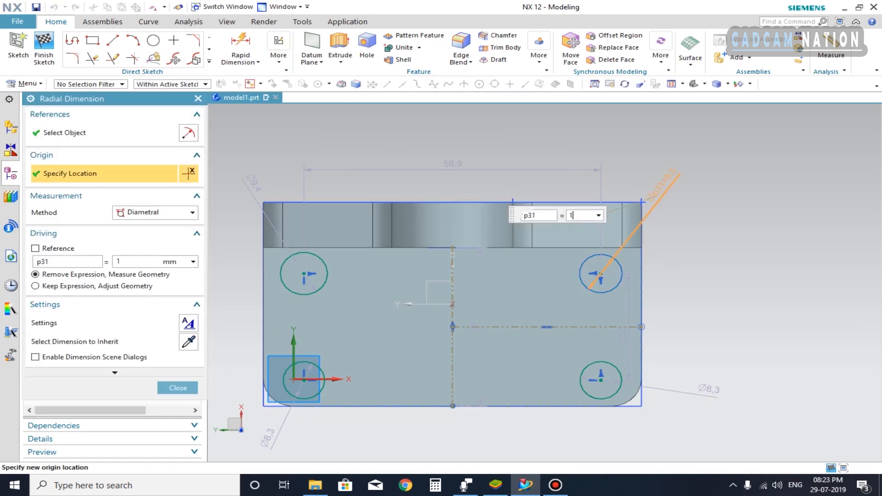
text(0)
key(Return)
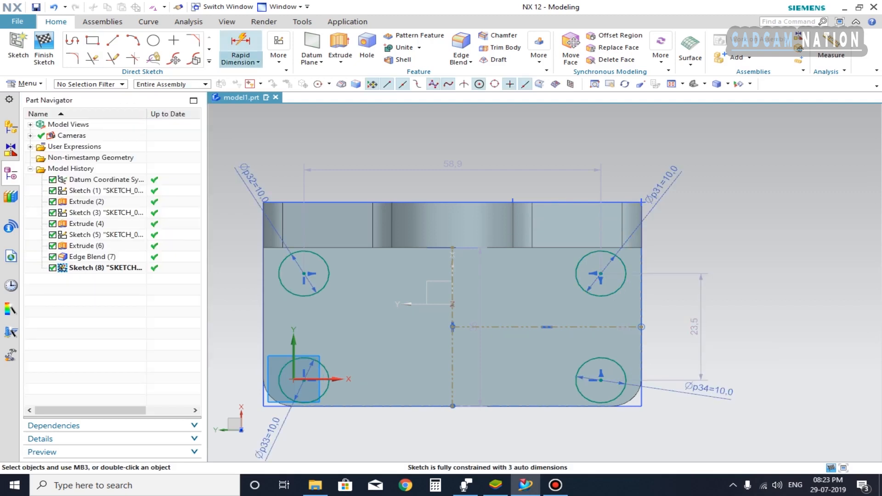
Step: Dimension the front right circle's centre 9 mm from the plate's front edge
click(240, 46)
click(451, 406)
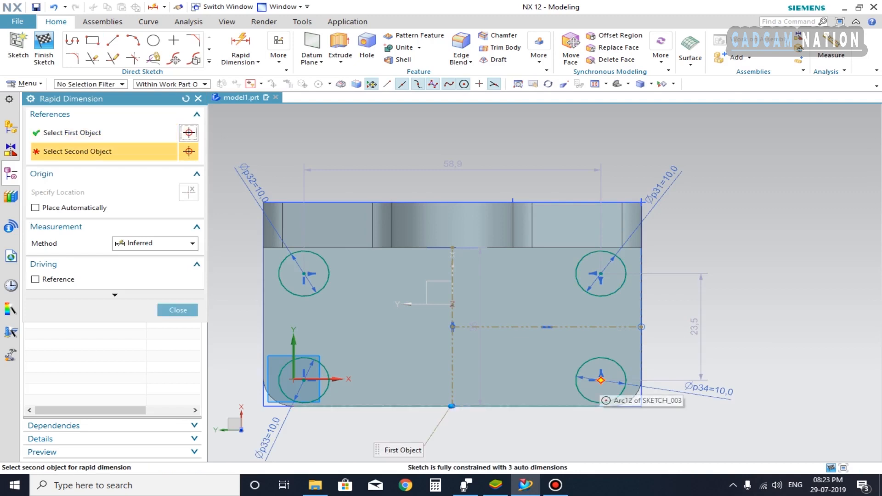
click(600, 381)
click(779, 393)
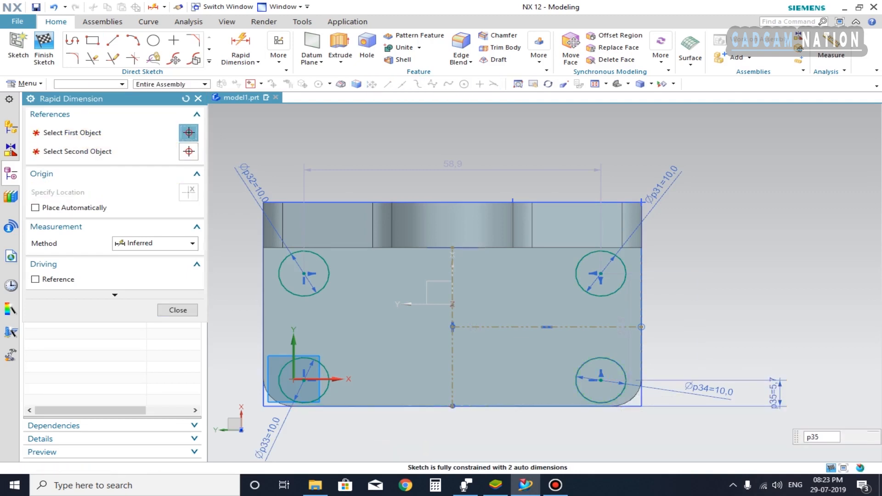
text(9)
key(Return)
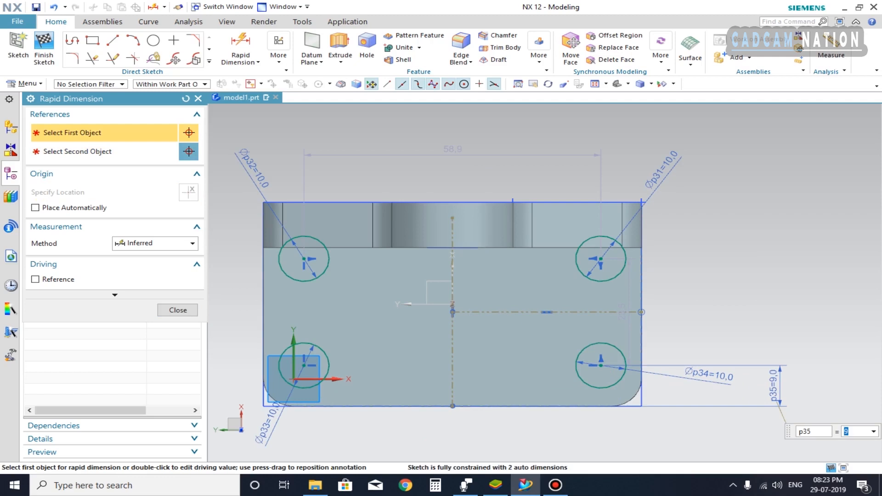
Step: Move the spacing dimension between the two right circles outside the plate and set it to 16 mm
drag(622, 309, 691, 310)
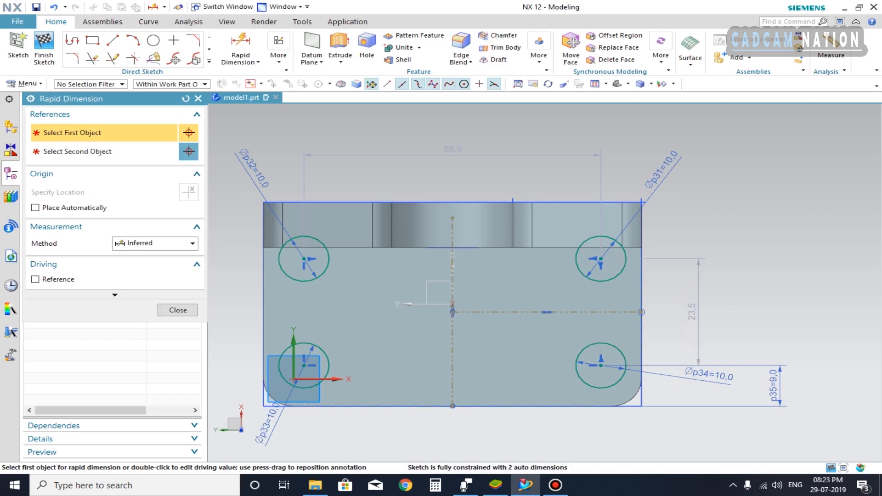
click(622, 377)
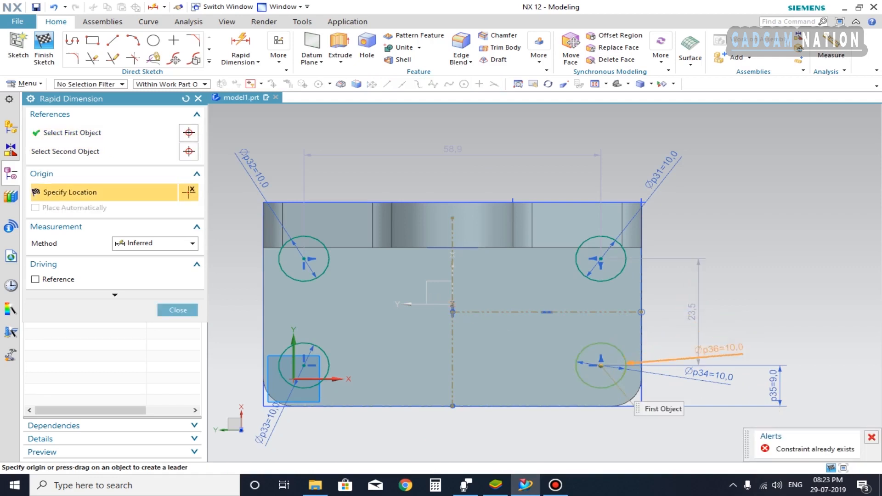
key(Escape)
double_click(692, 311)
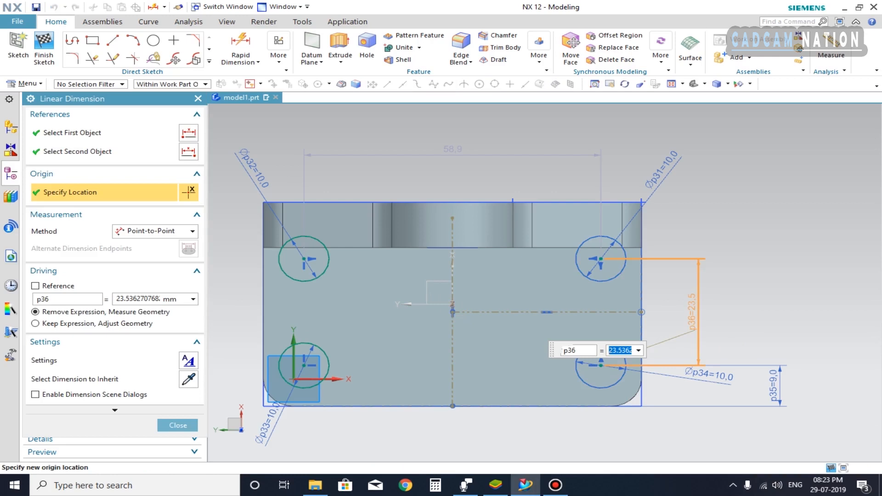
text(16)
key(Return)
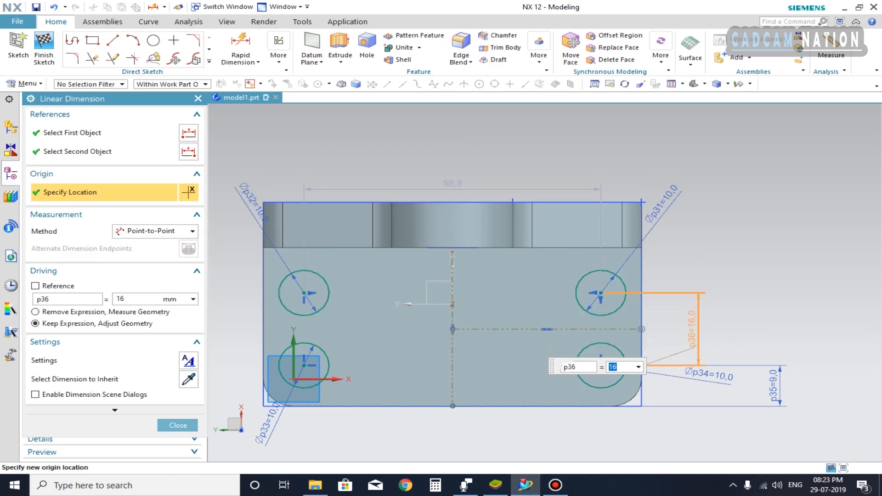
click(178, 425)
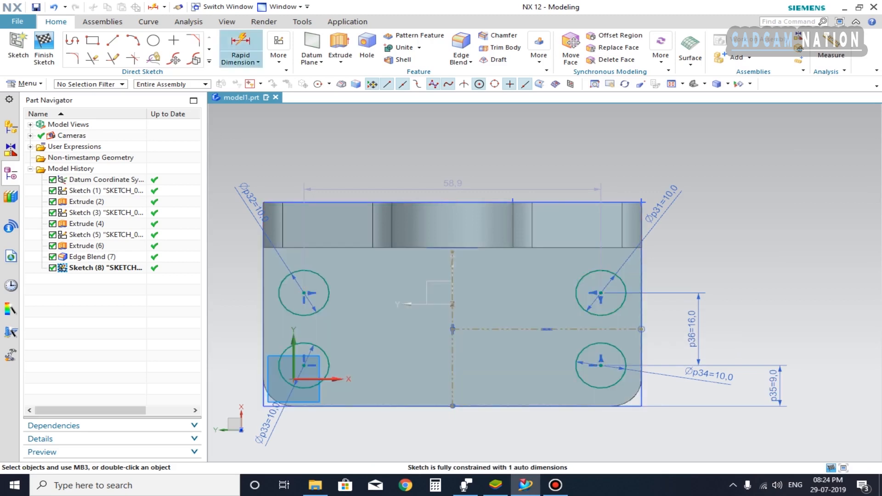
Step: Dimension the centre of the right circle nearest the upright 10 mm from the plate's right edge
click(240, 48)
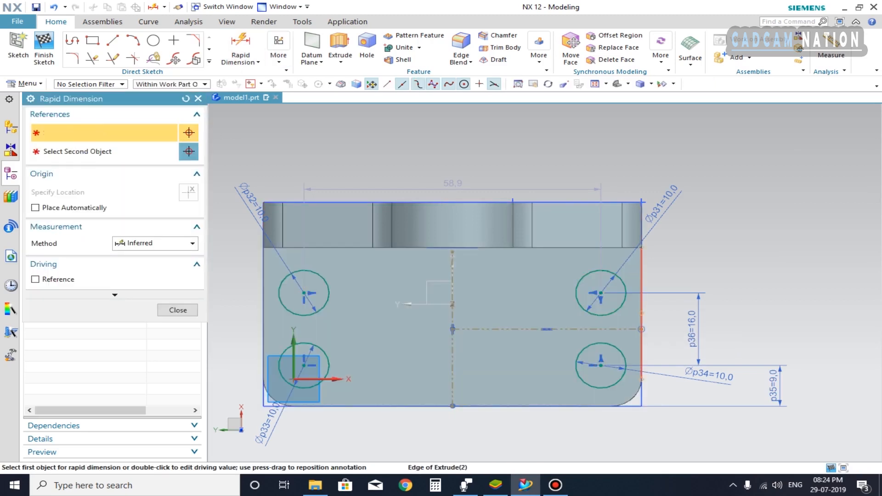
click(601, 293)
click(641, 315)
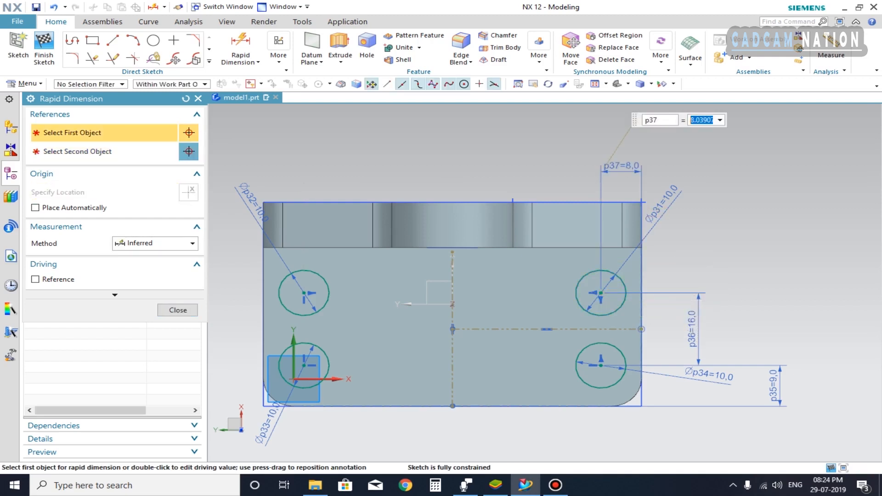
text(10)
key(Return)
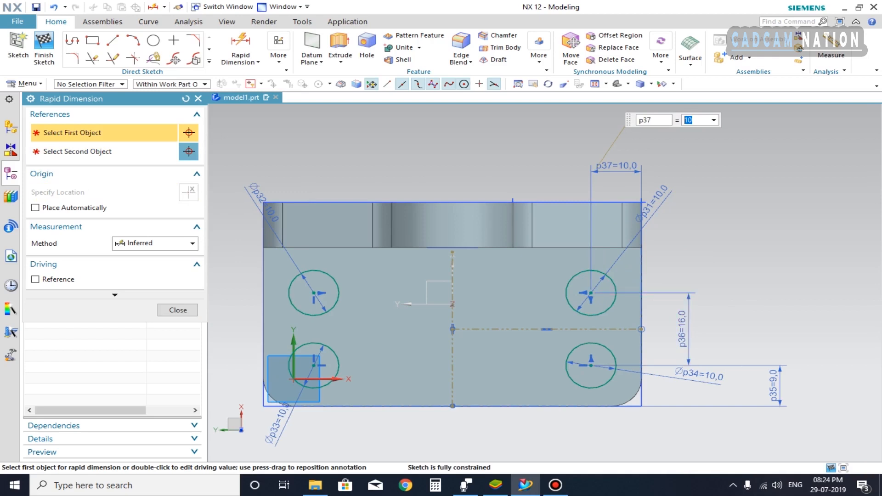
click(177, 310)
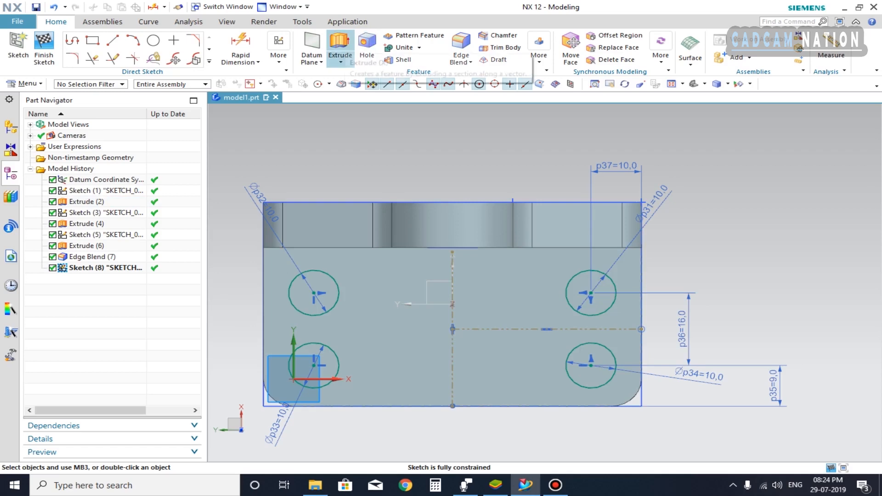
Step: Extrude the four circles 10 mm upward from the base plate and unite them with the body
click(339, 49)
middle_click(519, 312)
mouse_move(519, 312)
middle_down()
mouse_move(514, 202)
mouse_move(455, 234)
middle_up()
middle_drag(553, 338, 532, 340)
scroll(533, 340, down, 3)
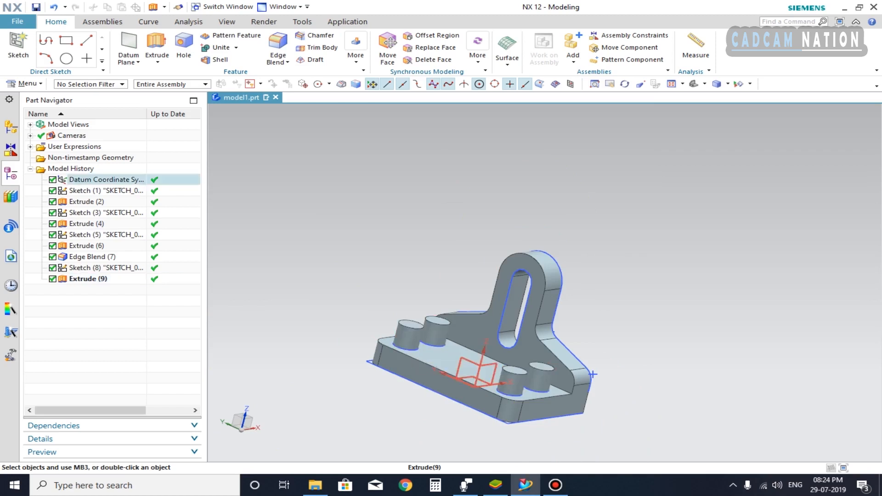
Step: Edit the four-circle extrusion by reversing its direction into the plate and setting the Boolean to Inferred, cutting 10 mm deep holes
double_click(87, 279)
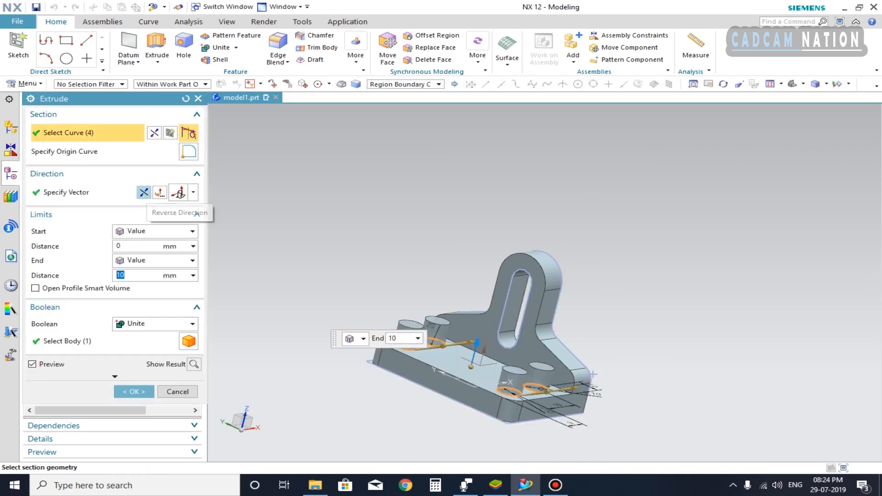
click(144, 193)
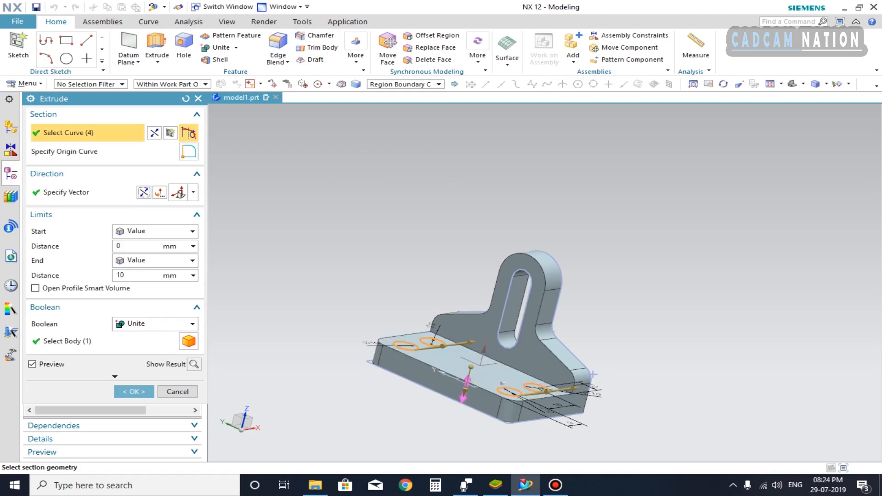
click(155, 324)
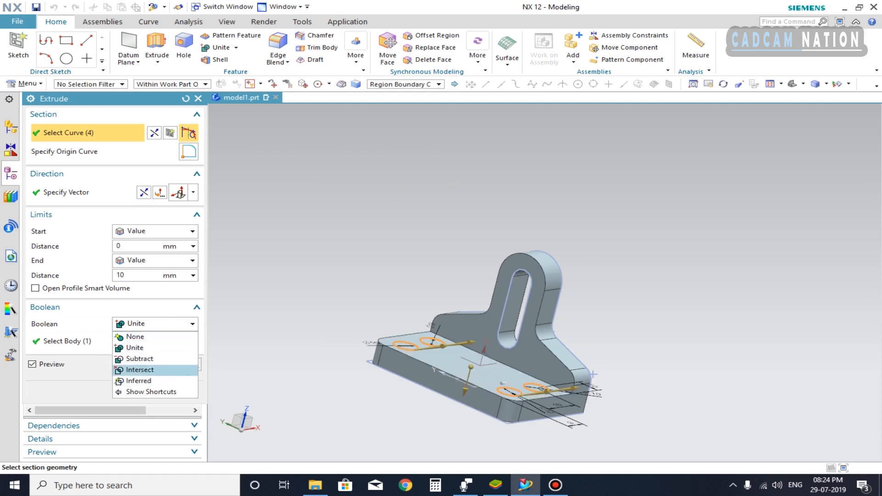
click(139, 358)
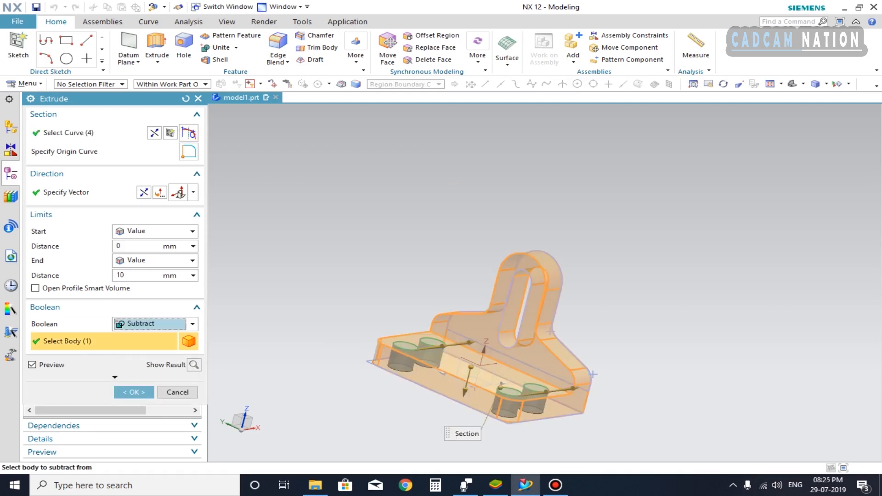
click(191, 324)
click(139, 381)
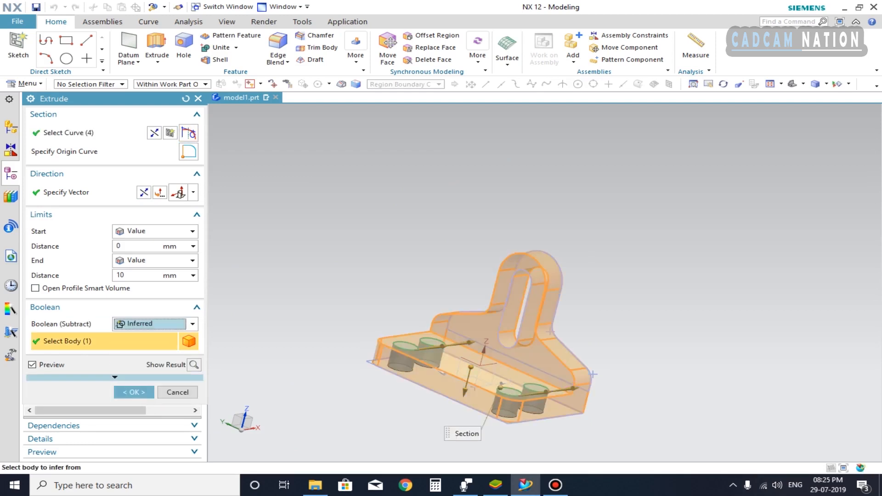
click(133, 392)
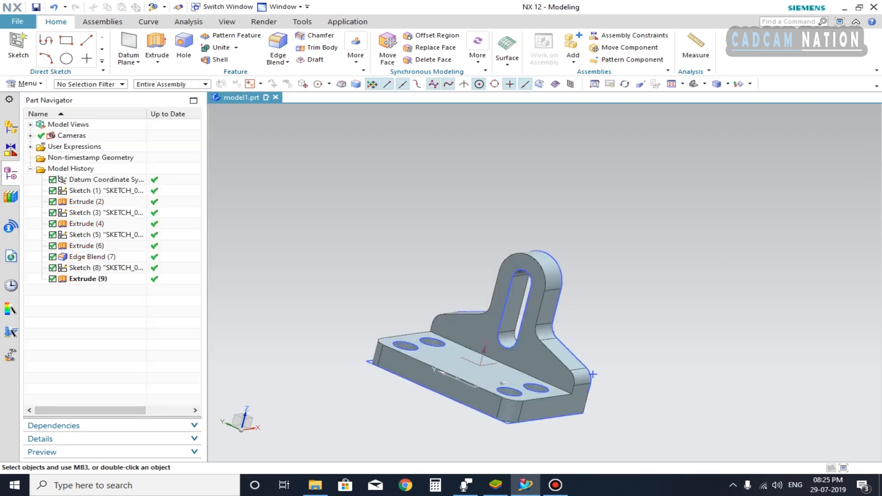
Step: Hide all sketches so the finished bracket is shown without its sketch curves
mouse_move(593, 374)
middle_down()
mouse_move(568, 276)
mouse_move(584, 293)
mouse_move(560, 307)
mouse_move(462, 299)
mouse_move(479, 282)
mouse_move(473, 277)
mouse_move(509, 281)
middle_up()
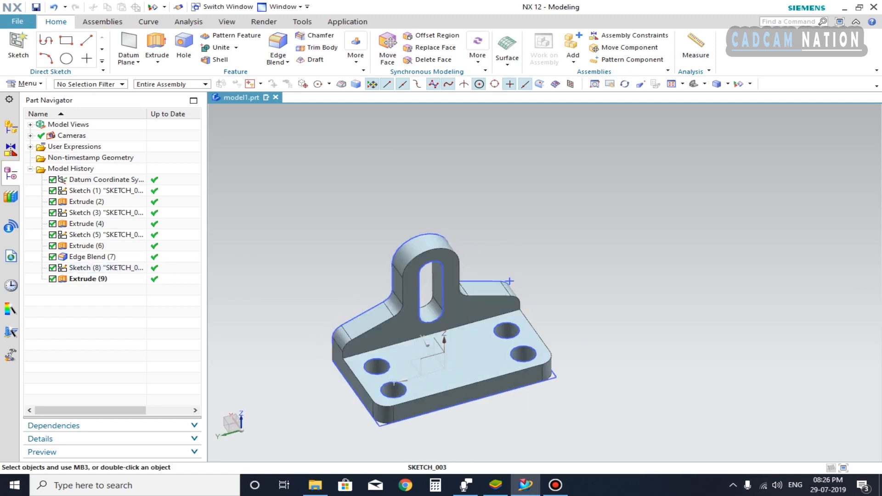
scroll(393, 397, up, 2)
scroll(421, 392, down, 2)
scroll(350, 422, down, 2)
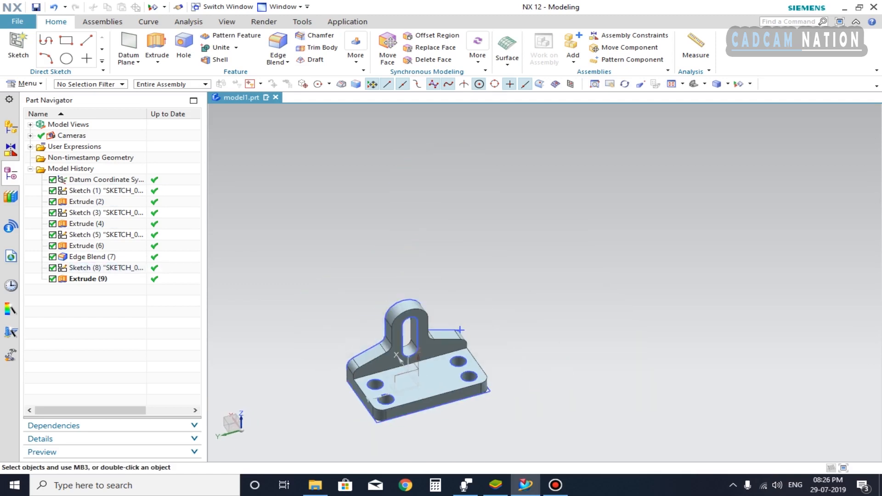
scroll(321, 422, up, 3)
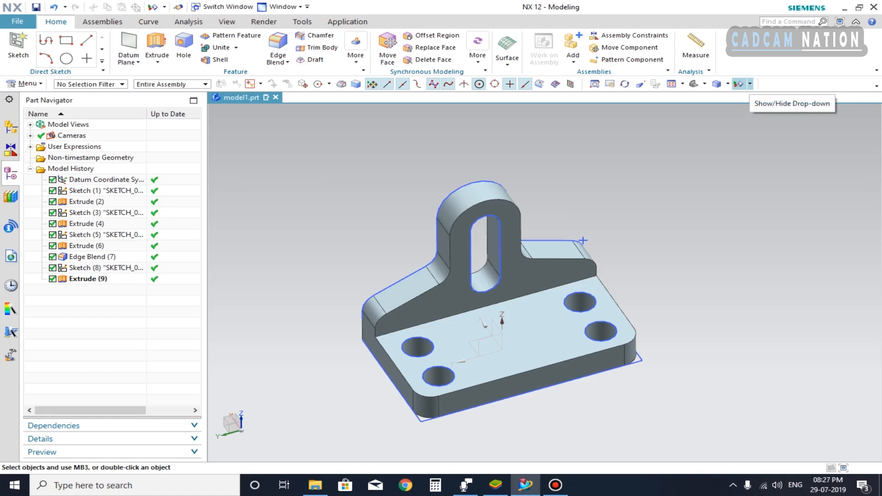
click(749, 84)
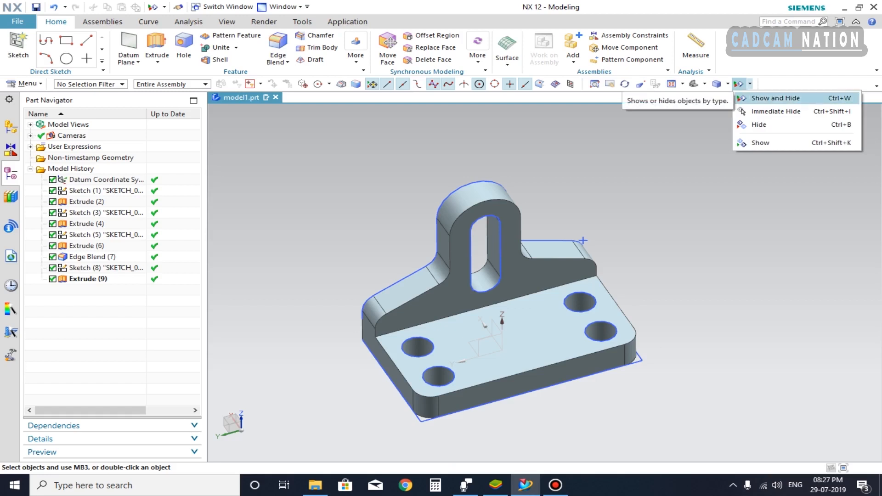
click(776, 98)
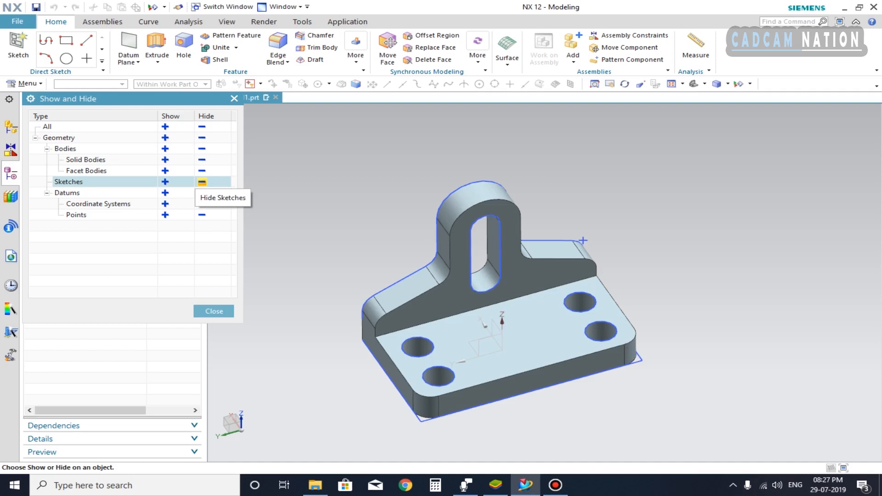
click(202, 182)
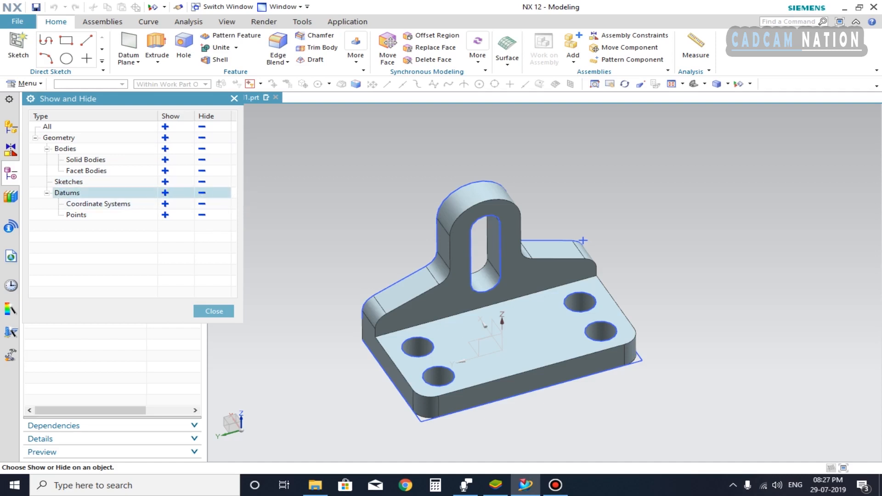
click(203, 182)
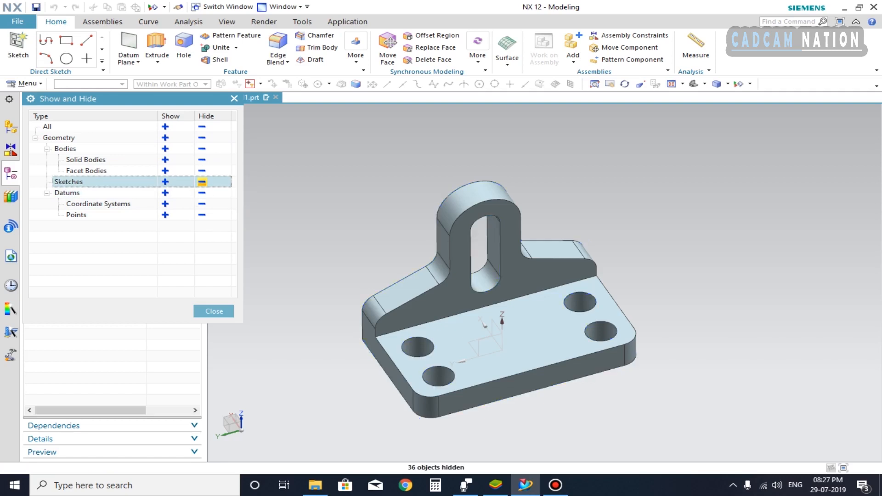
click(213, 311)
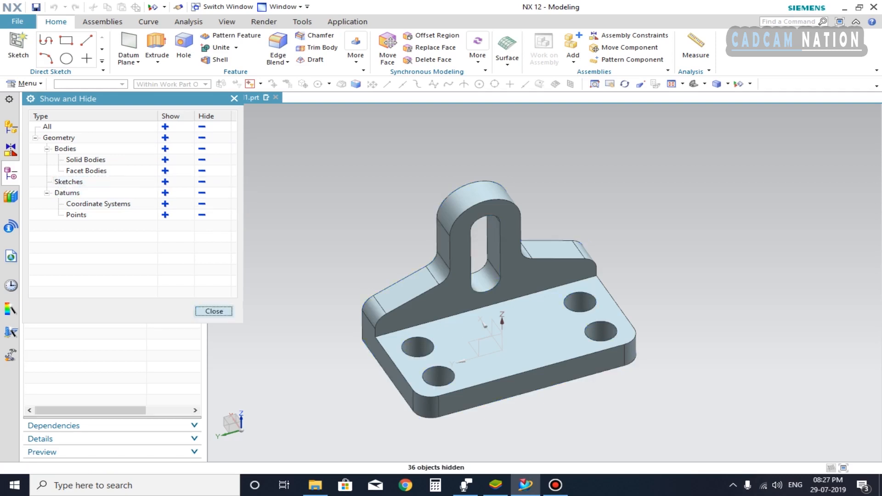
middle_drag(528, 367, 402, 250)
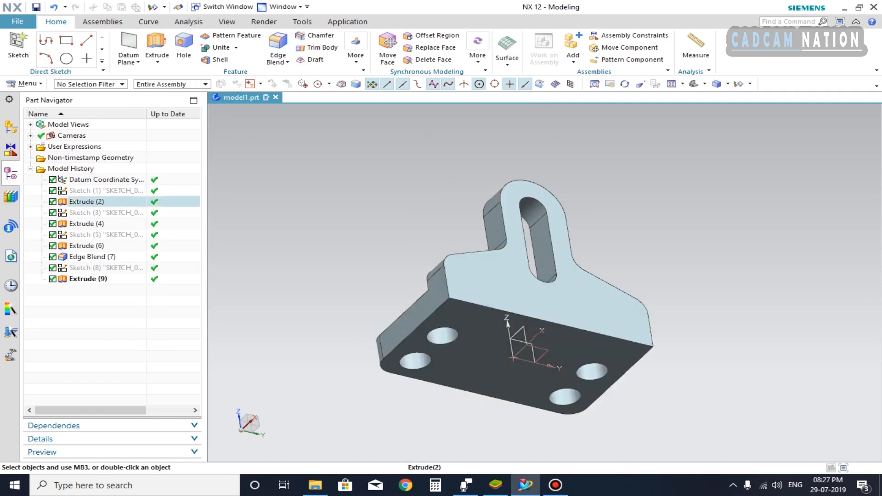
middle_drag(533, 314, 602, 386)
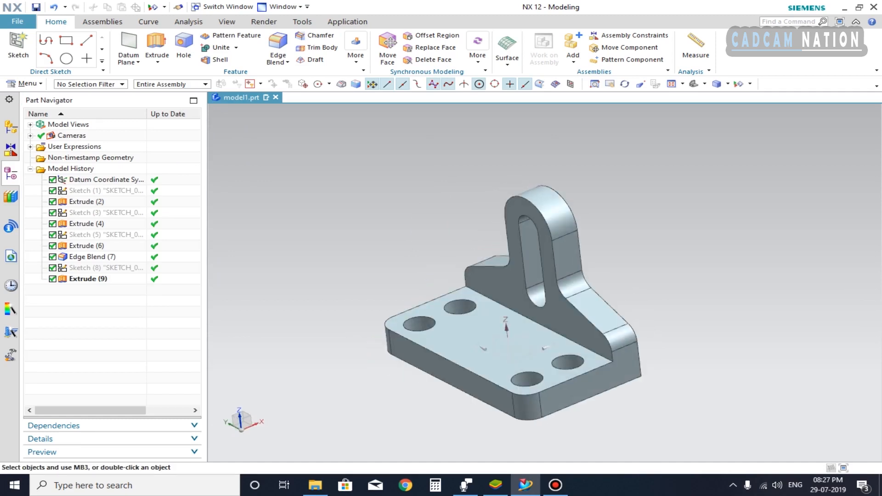